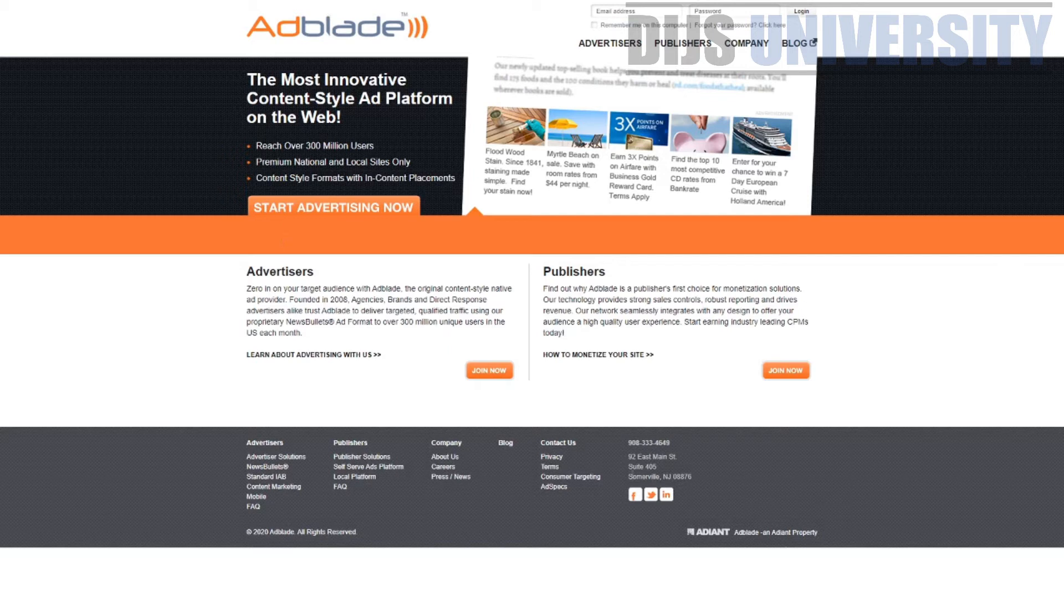
{"action": "left_click_drag", "start_coordinate": [632, 477], "coordinate": [693, 478]}
{"action": "left_click_drag", "start_coordinate": [483, 300], "coordinate": [314, 285]}
{"action": "left_click_drag", "start_coordinate": [566, 271], "coordinate": [650, 288]}
{"action": "left_click", "coordinate": [427, 306]}
{"action": "left_click_drag", "start_coordinate": [328, 300], "coordinate": [356, 288]}
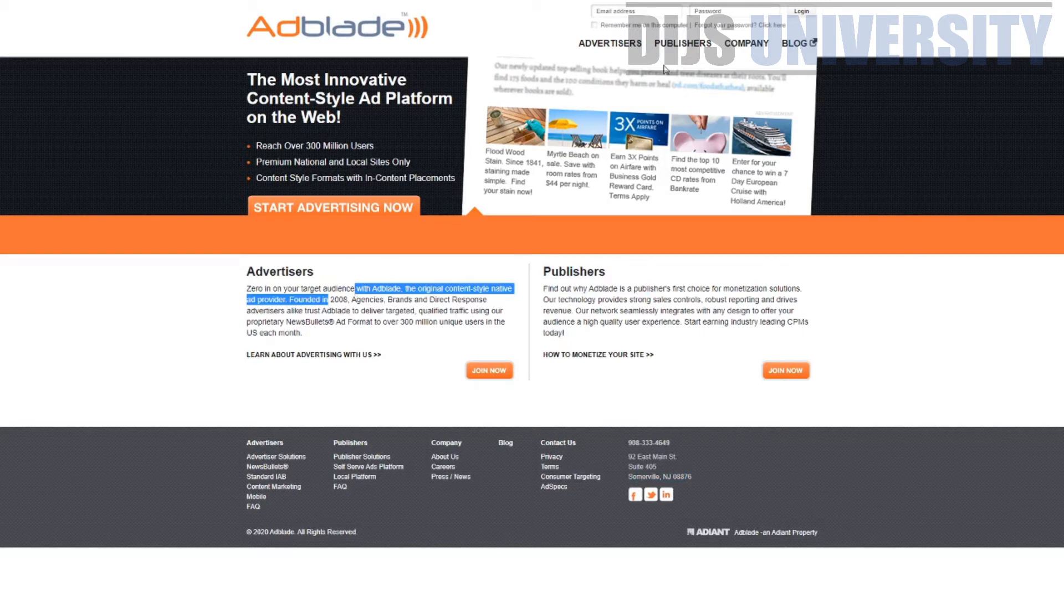
Open the Advertiser Solutions page and highlight the 100% Premium Branded Content Sites heading
{"action": "left_click", "coordinate": [618, 52]}
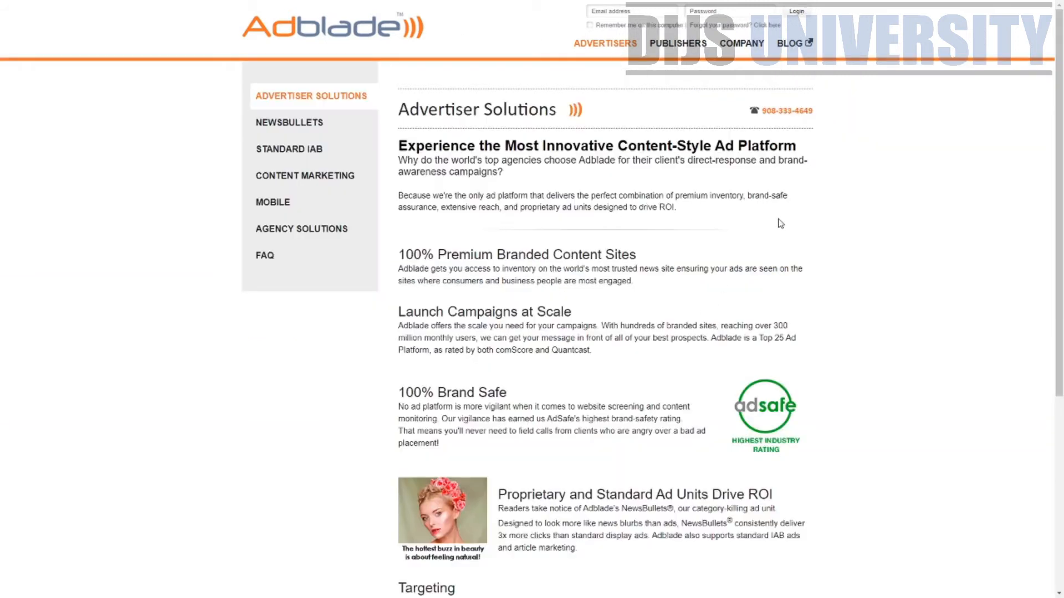
{"action": "scroll", "coordinate": [831, 241], "scroll_direction": "down", "scroll_amount": 1}
{"action": "scroll", "coordinate": [777, 200], "scroll_direction": "up", "scroll_amount": 1}
{"action": "left_click_drag", "start_coordinate": [404, 255], "coordinate": [663, 259]}
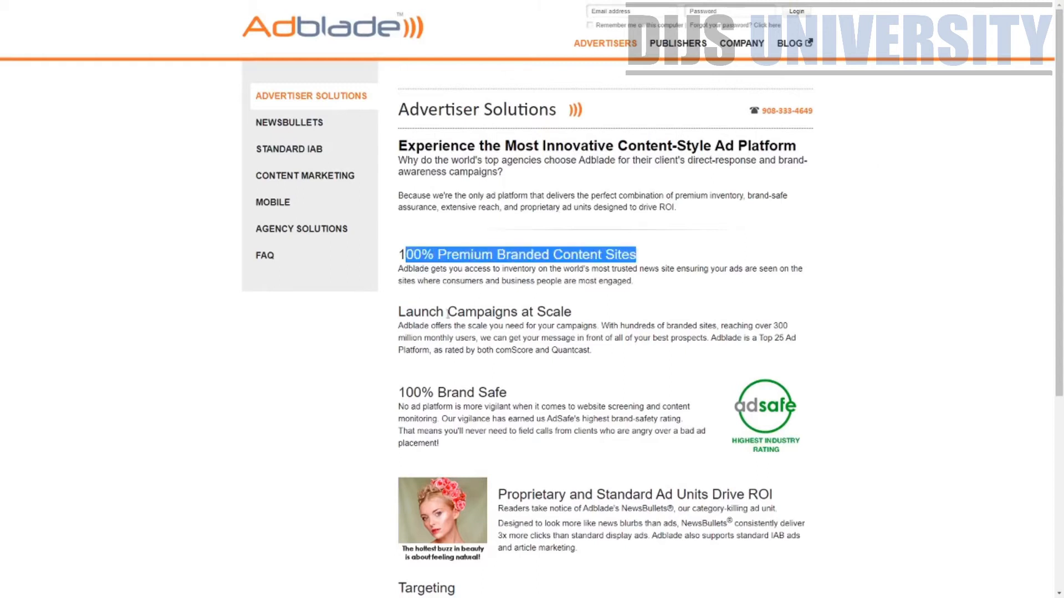
{"action": "left_click_drag", "start_coordinate": [398, 312], "coordinate": [508, 339]}
Read through the ad unit details, including the Newsbullets description, then begin signing up to advertise
{"action": "scroll", "coordinate": [573, 314], "scroll_direction": "down", "scroll_amount": 1}
{"action": "scroll", "coordinate": [509, 339], "scroll_direction": "down", "scroll_amount": 3}
{"action": "left_click_drag", "start_coordinate": [511, 272], "coordinate": [702, 274]}
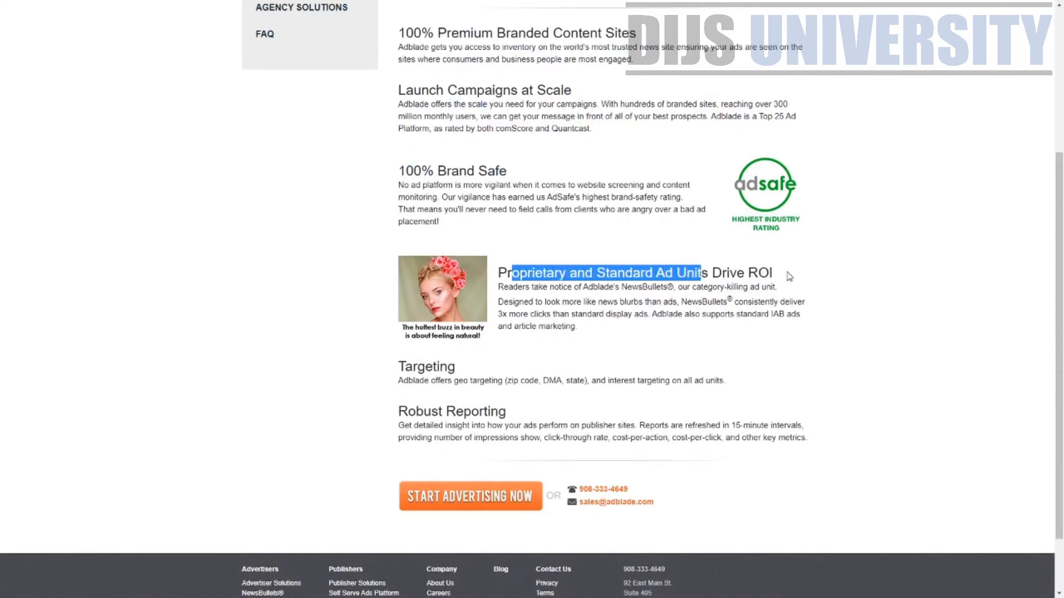
{"action": "left_click_drag", "start_coordinate": [574, 287], "coordinate": [498, 287]}
{"action": "left_click_drag", "start_coordinate": [416, 366], "coordinate": [456, 366]}
{"action": "left_click_drag", "start_coordinate": [422, 411], "coordinate": [507, 411]}
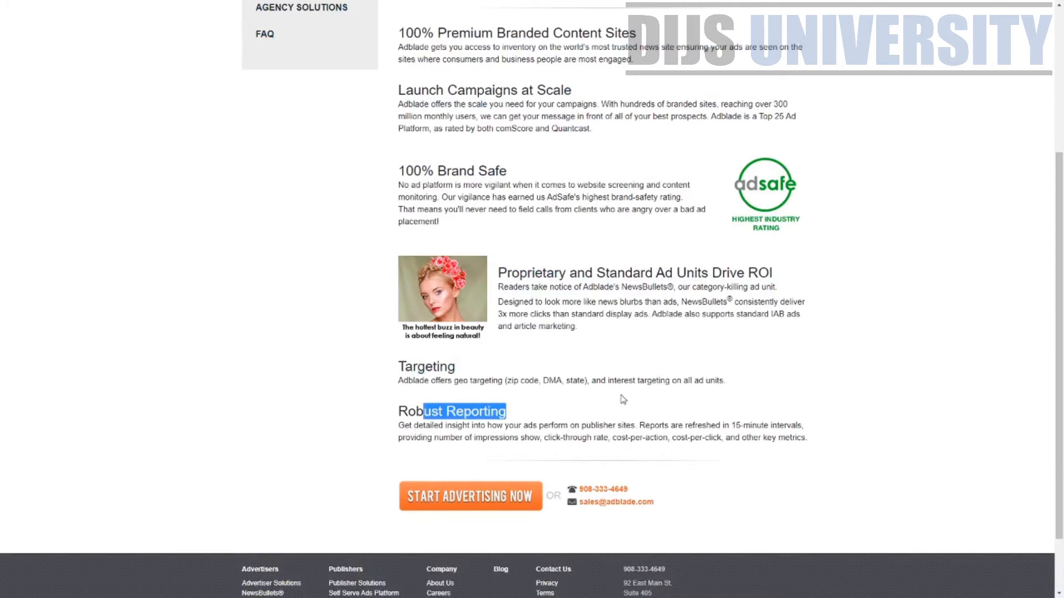
{"action": "scroll", "coordinate": [763, 325], "scroll_direction": "up", "scroll_amount": 4}
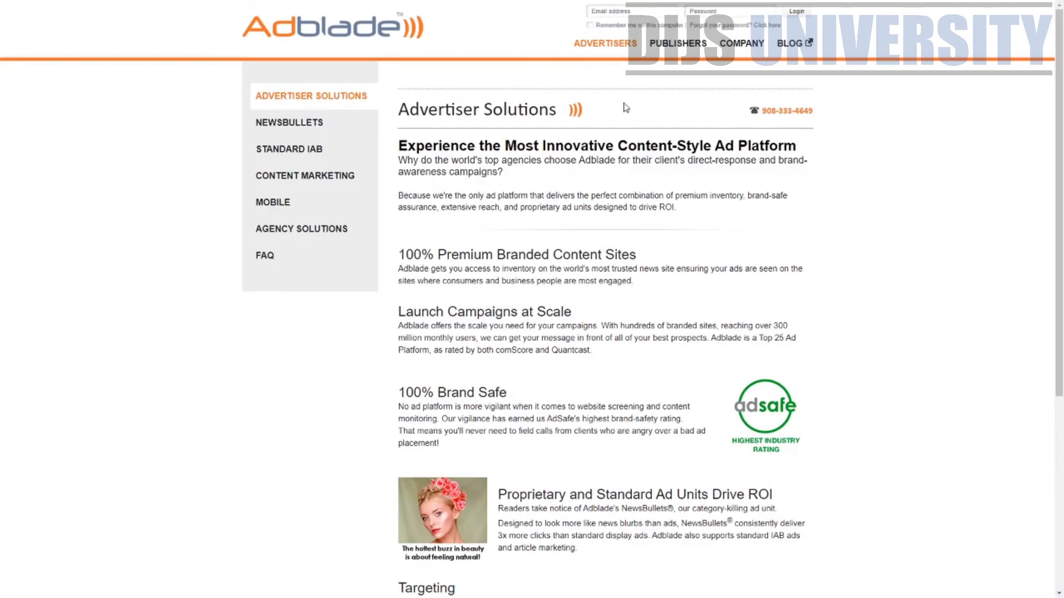
{"action": "scroll", "coordinate": [573, 301], "scroll_direction": "down", "scroll_amount": 5}
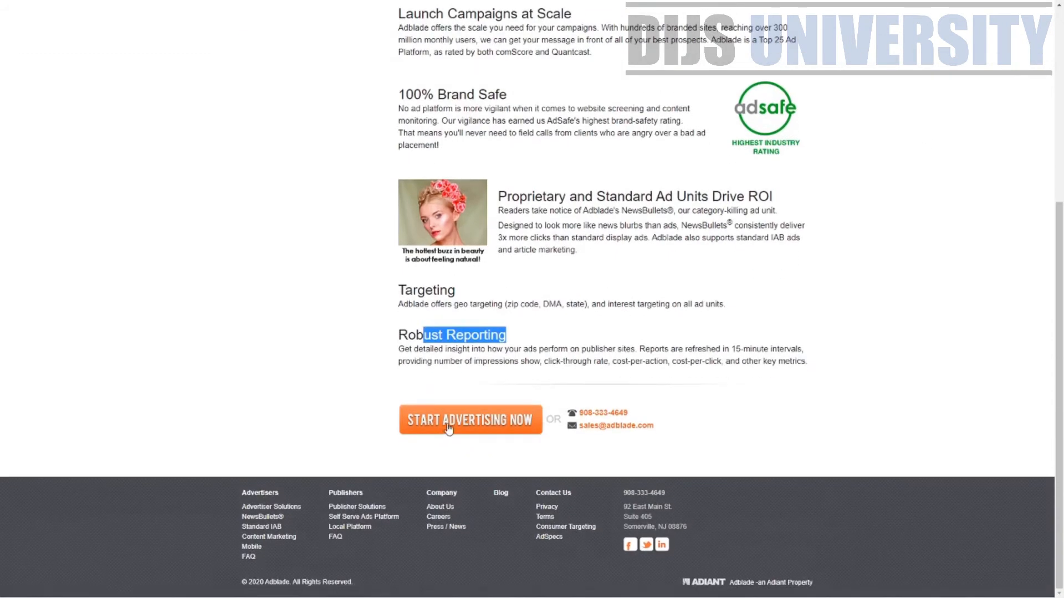
{"action": "left_click", "coordinate": [449, 425]}
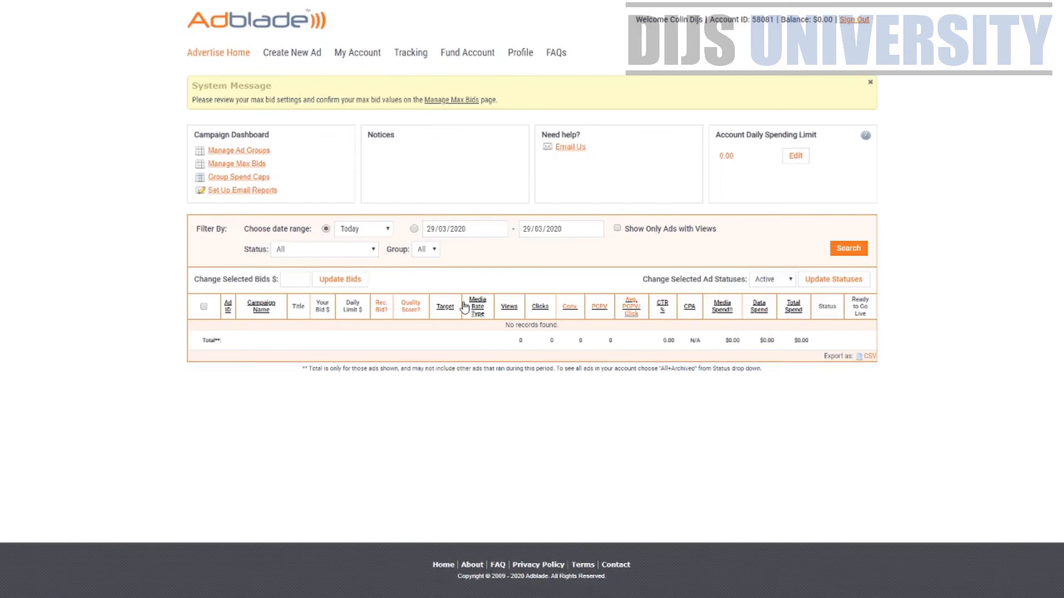
Check the account balance page, return to the advertiser dashboard, and start a new ad
{"action": "left_click", "coordinate": [344, 62]}
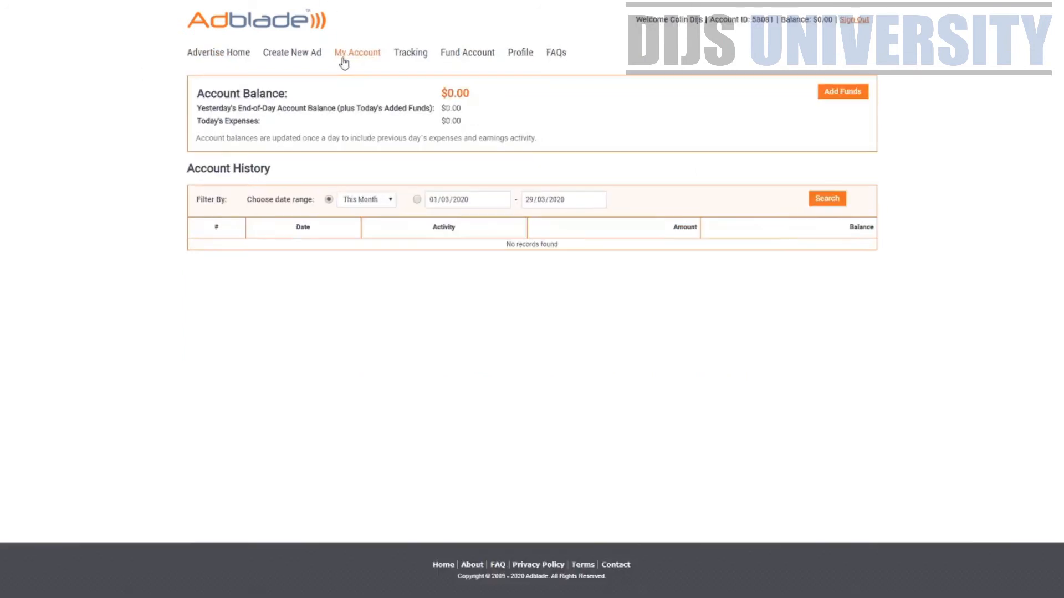
{"action": "left_click", "coordinate": [228, 61]}
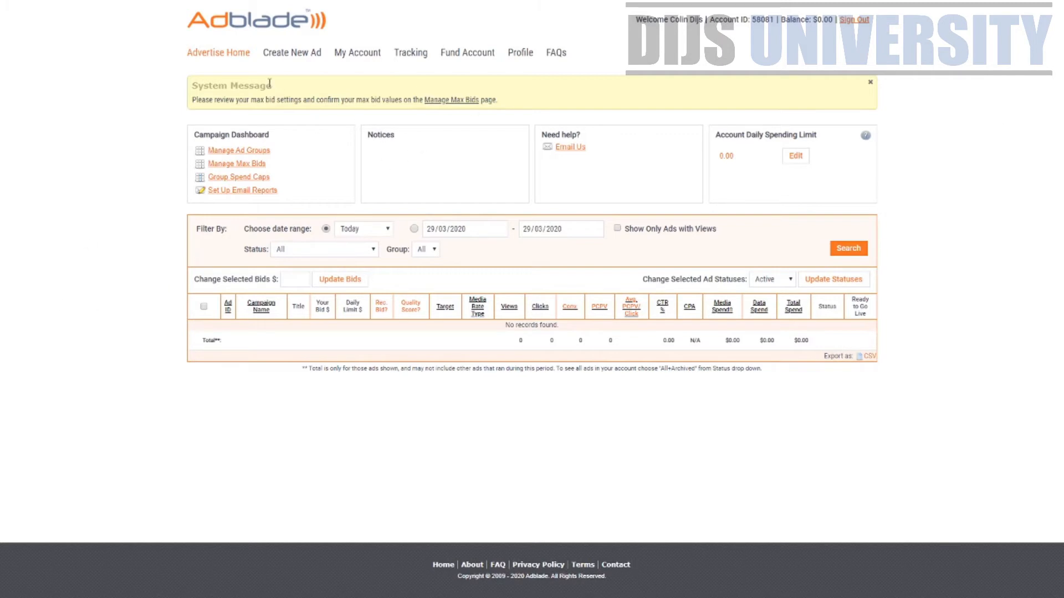
{"action": "left_click", "coordinate": [289, 55]}
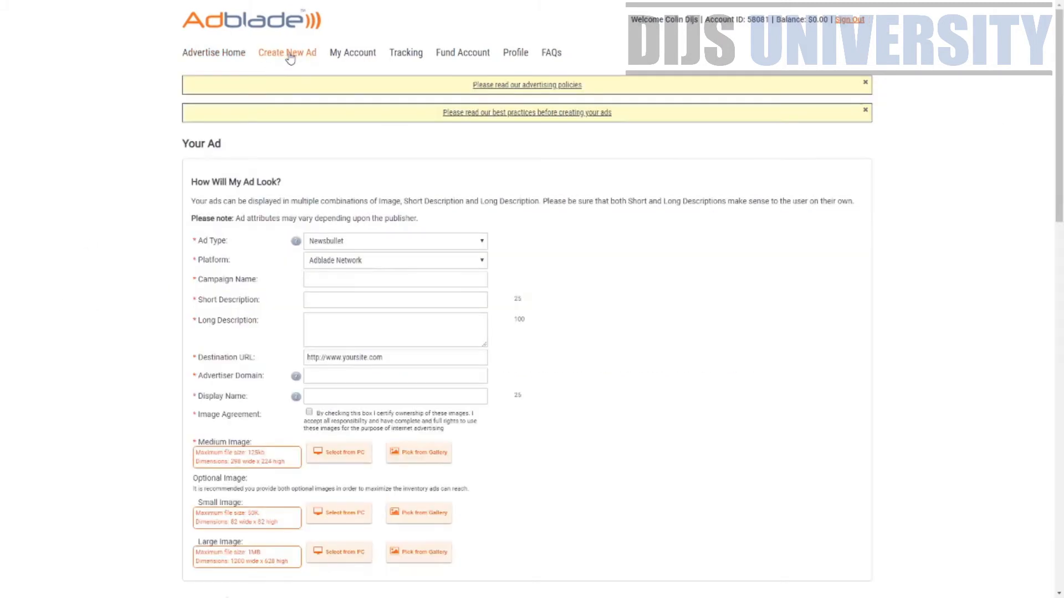
Scroll through the Create New Ad form's sections and open the advertising policies
{"action": "scroll", "coordinate": [720, 258], "scroll_direction": "down", "scroll_amount": 7}
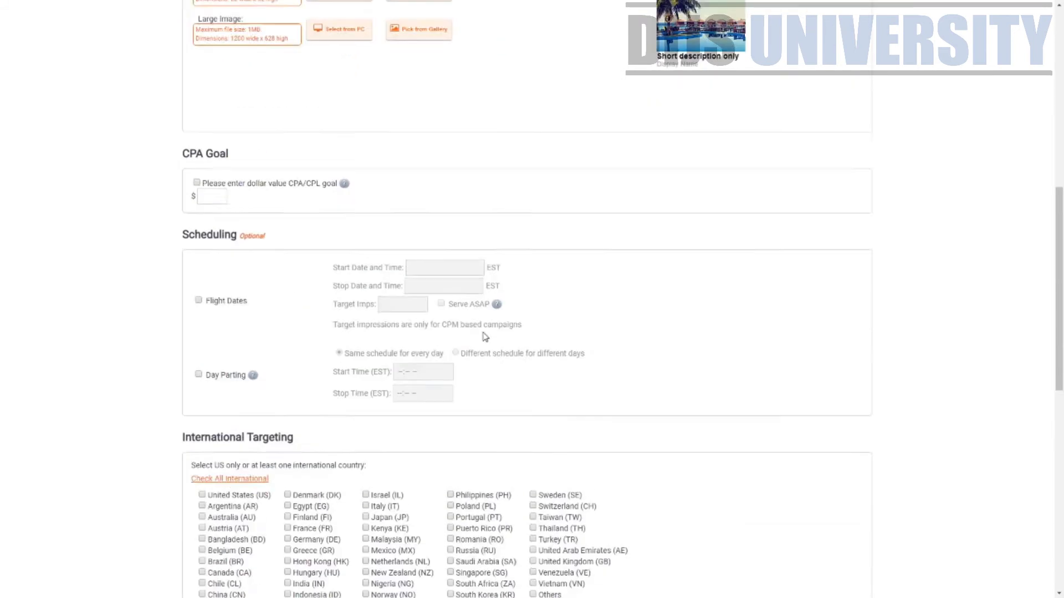
{"action": "scroll", "coordinate": [1062, 136], "scroll_direction": "up", "scroll_amount": 10}
{"action": "scroll", "coordinate": [1062, 135], "scroll_direction": "down", "scroll_amount": 1}
{"action": "scroll", "coordinate": [1062, 136], "scroll_direction": "down", "scroll_amount": 19}
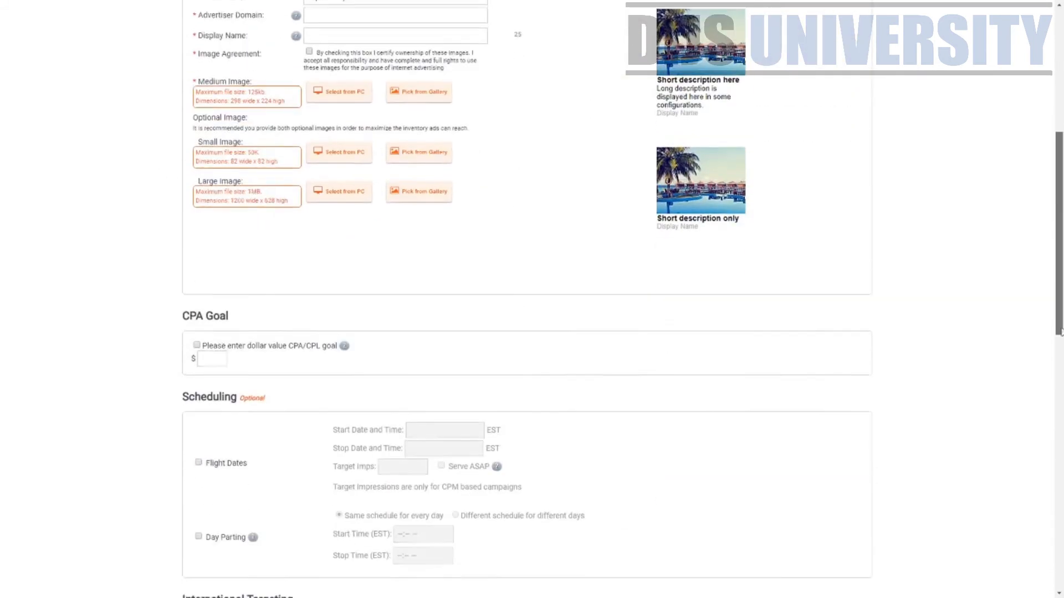
{"action": "scroll", "coordinate": [1039, 440], "scroll_direction": "up", "scroll_amount": 7}
{"action": "scroll", "coordinate": [1039, 441], "scroll_direction": "up", "scroll_amount": 10}
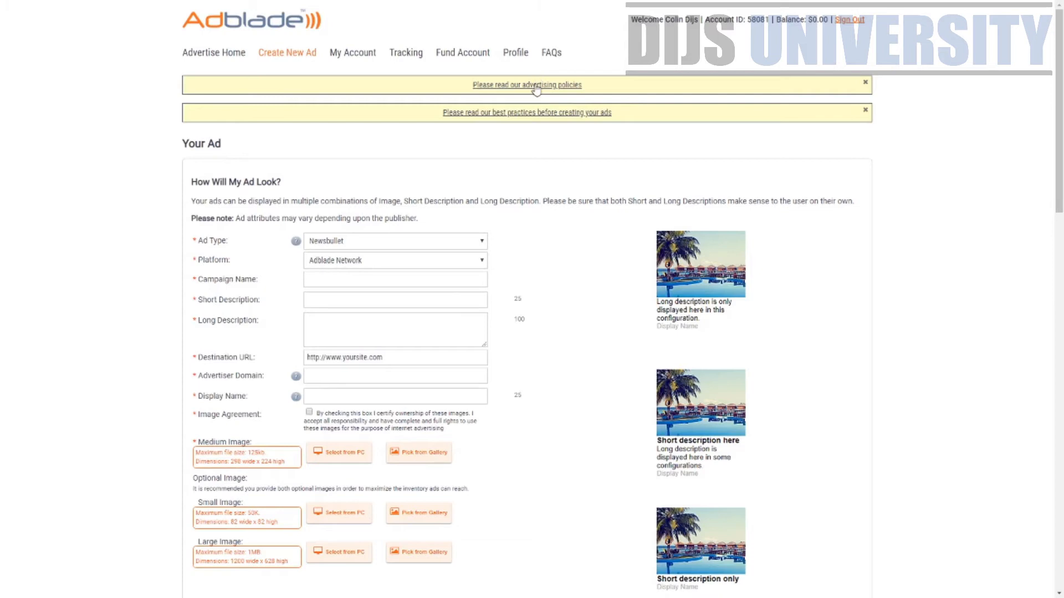
{"action": "left_click", "coordinate": [536, 86]}
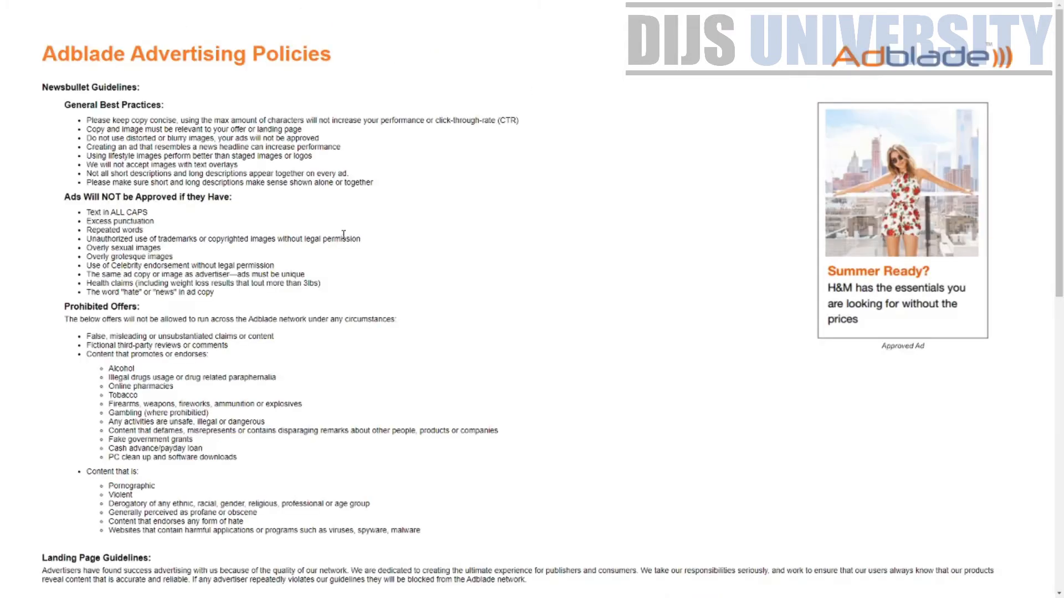
{"action": "left_click_drag", "start_coordinate": [60, 69], "coordinate": [143, 78]}
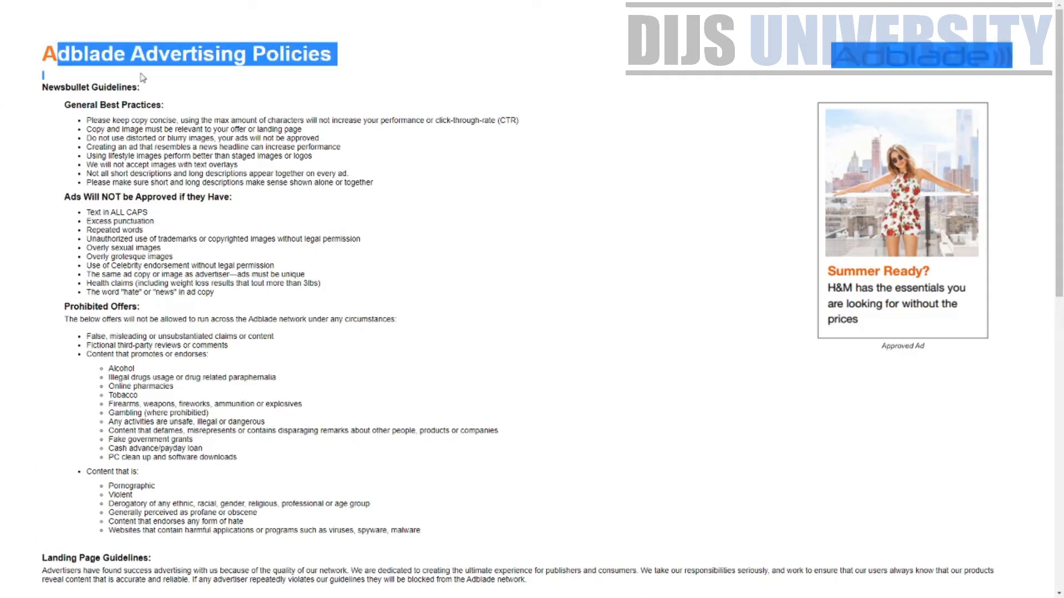
{"action": "left_click_drag", "start_coordinate": [64, 91], "coordinate": [226, 120]}
{"action": "left_click_drag", "start_coordinate": [66, 198], "coordinate": [255, 198]}
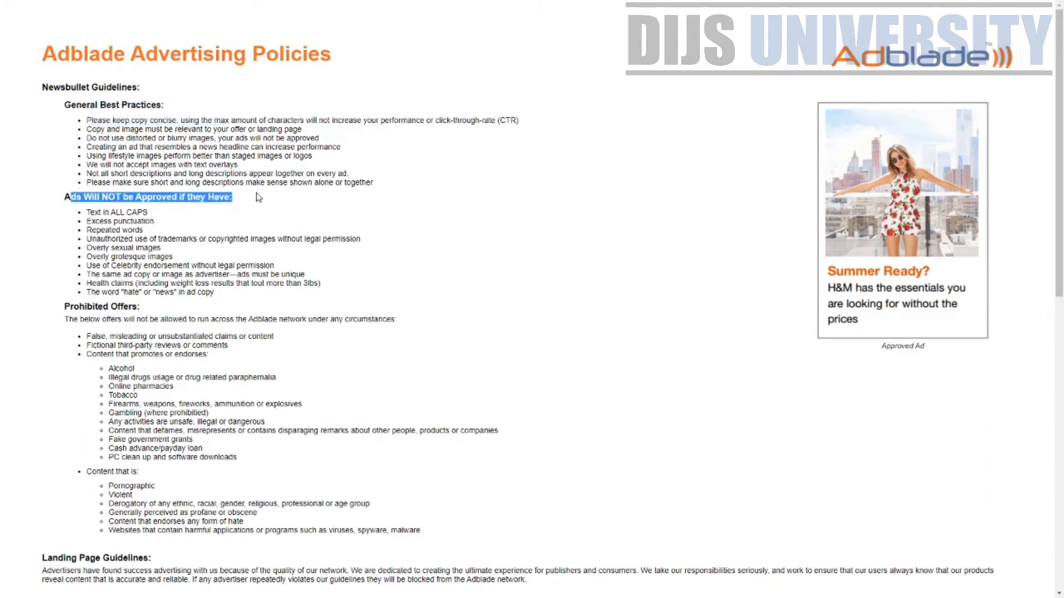
{"action": "left_click", "coordinate": [257, 209]}
{"action": "left_click_drag", "start_coordinate": [89, 213], "coordinate": [179, 216]}
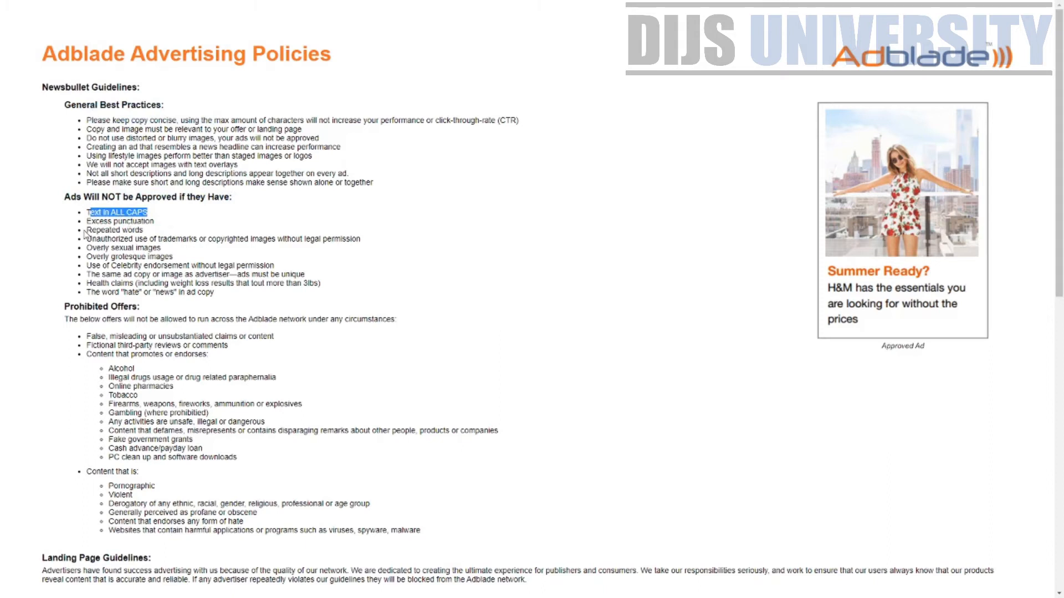
{"action": "left_click_drag", "start_coordinate": [90, 230], "coordinate": [241, 298]}
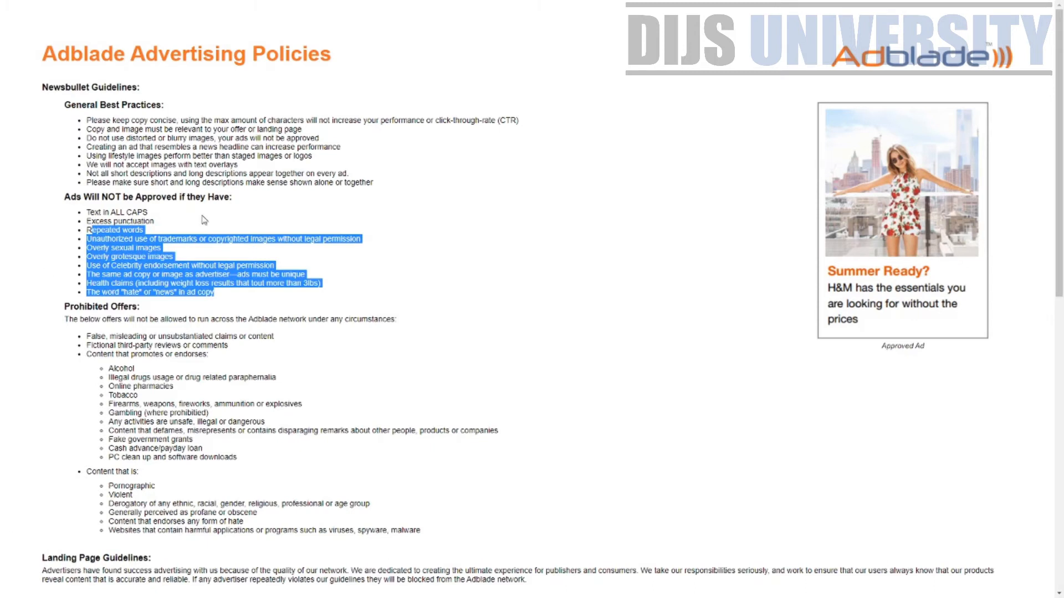
{"action": "left_click_drag", "start_coordinate": [71, 319], "coordinate": [161, 320]}
{"action": "left_click_drag", "start_coordinate": [115, 370], "coordinate": [188, 403]}
{"action": "left_click_drag", "start_coordinate": [112, 431], "coordinate": [238, 486]}
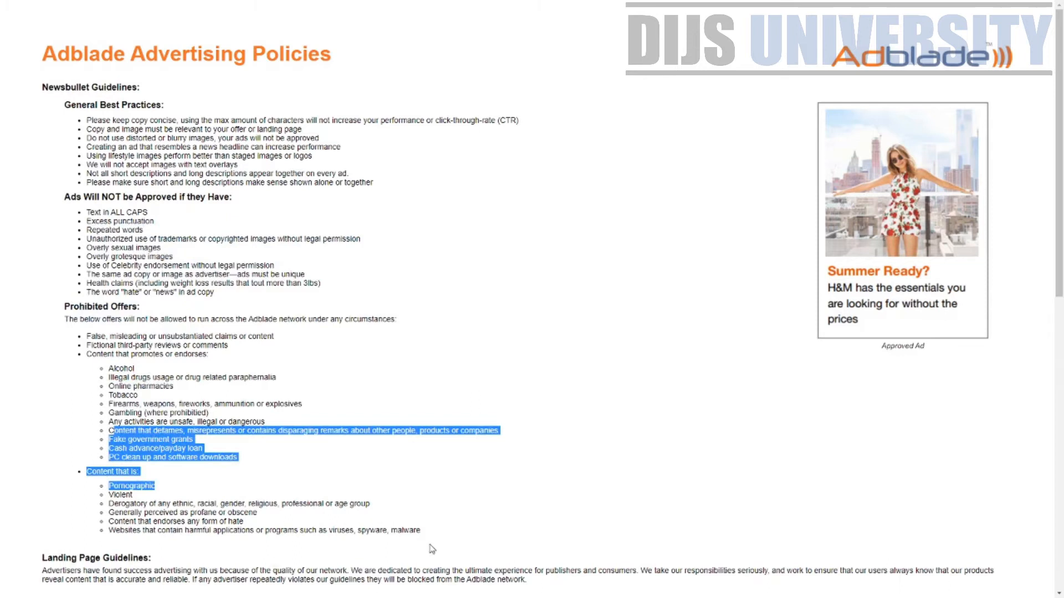
{"action": "left_click_drag", "start_coordinate": [430, 533], "coordinate": [114, 486]}
{"action": "scroll", "coordinate": [198, 504], "scroll_direction": "down", "scroll_amount": 2}
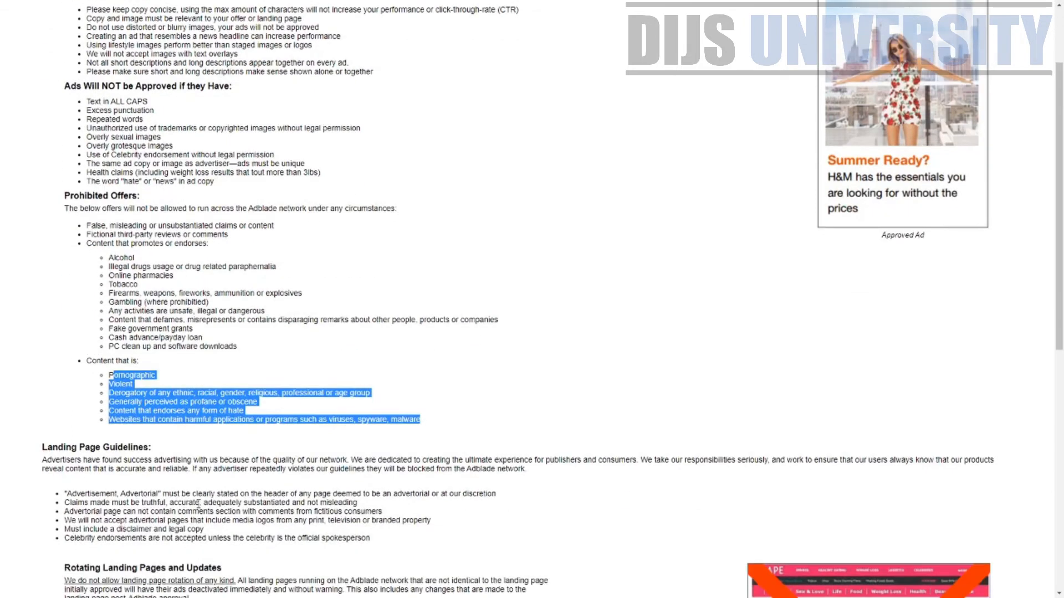
Read the Rotating Landing Pages, Fake Landing Pages, Rebill and Device Consistency policy rules
{"action": "scroll", "coordinate": [2, 295], "scroll_direction": "down", "scroll_amount": 4}
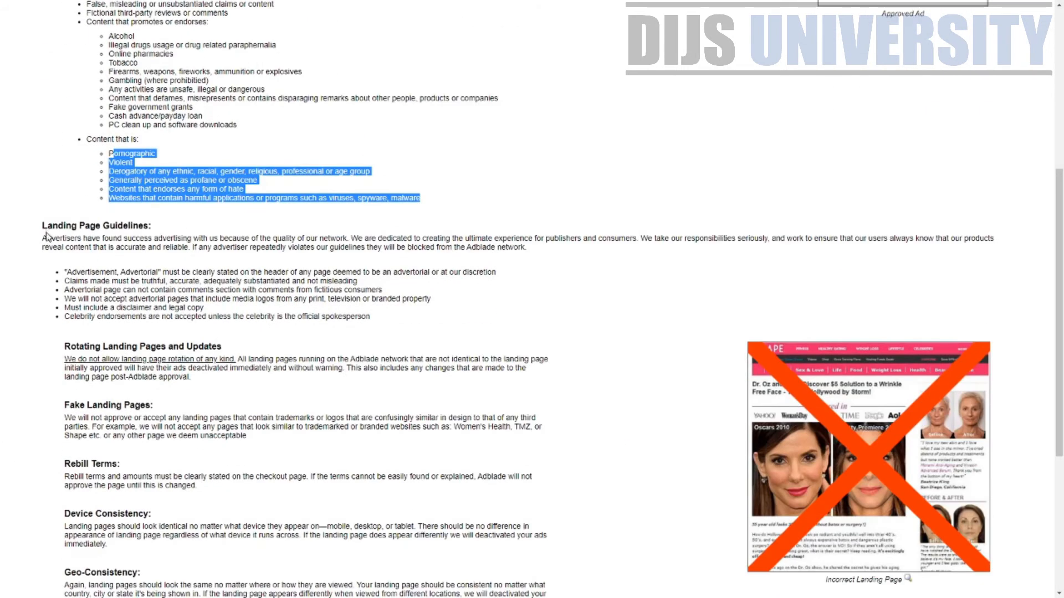
{"action": "left_click_drag", "start_coordinate": [39, 227], "coordinate": [391, 300]}
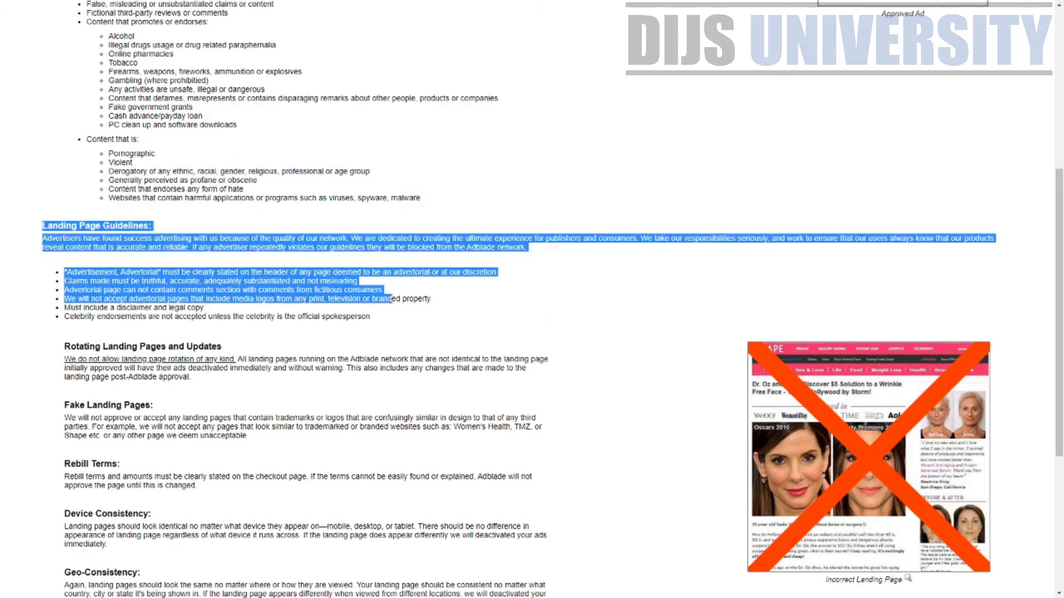
{"action": "scroll", "coordinate": [440, 454], "scroll_direction": "down", "scroll_amount": 2}
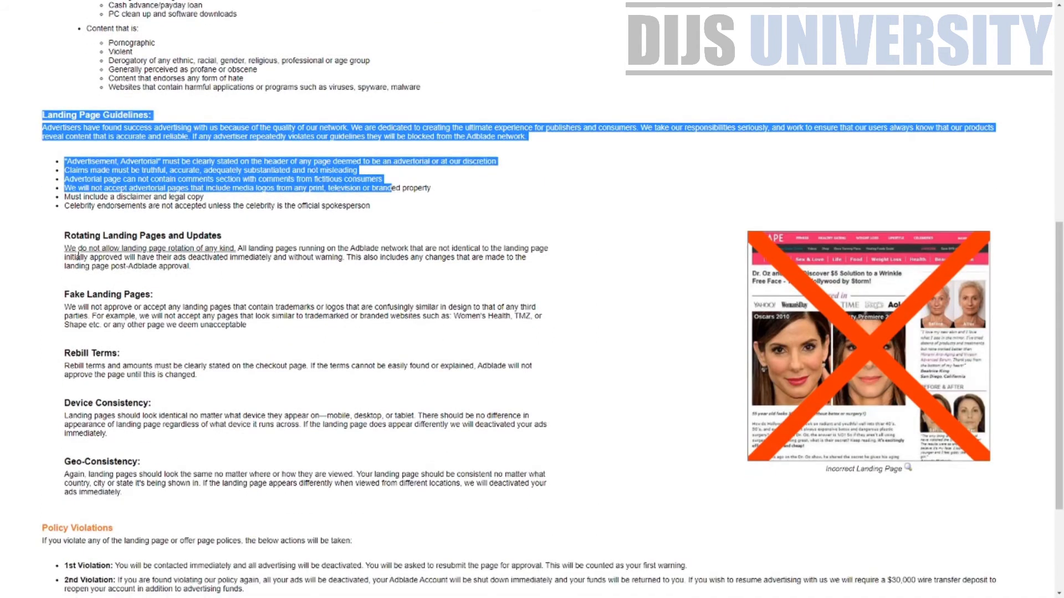
{"action": "left_click_drag", "start_coordinate": [65, 242], "coordinate": [222, 238]}
{"action": "left_click_drag", "start_coordinate": [74, 295], "coordinate": [154, 295]}
{"action": "left_click_drag", "start_coordinate": [64, 374], "coordinate": [297, 285]}
Review the 1st, 2nd and 3rd policy violation penalties, then close the policies tab
{"action": "scroll", "coordinate": [313, 421], "scroll_direction": "down", "scroll_amount": 3}
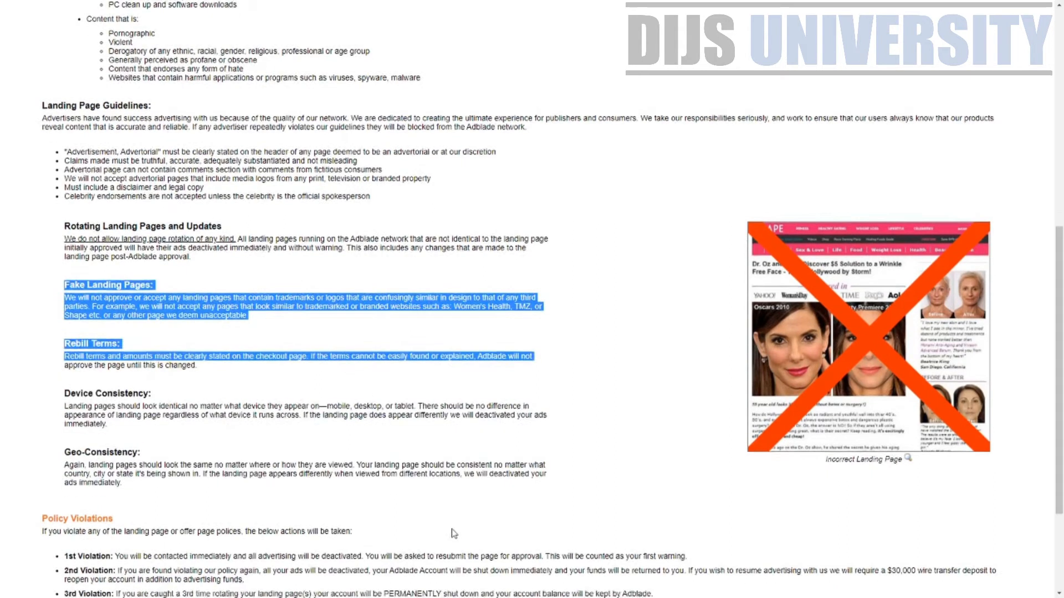
{"action": "left_click_drag", "start_coordinate": [44, 364], "coordinate": [203, 377]}
{"action": "left_click_drag", "start_coordinate": [66, 403], "coordinate": [638, 402]}
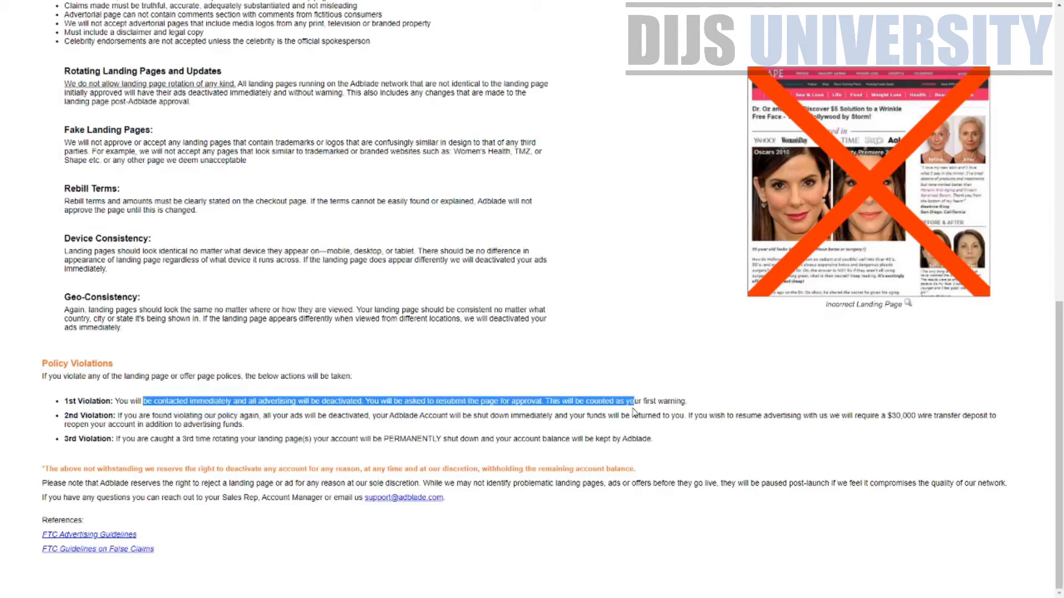
{"action": "left_click", "coordinate": [122, 413]}
{"action": "left_click_drag", "start_coordinate": [70, 416], "coordinate": [227, 422]}
{"action": "left_click", "coordinate": [779, 443]}
{"action": "left_click", "coordinate": [899, 447]}
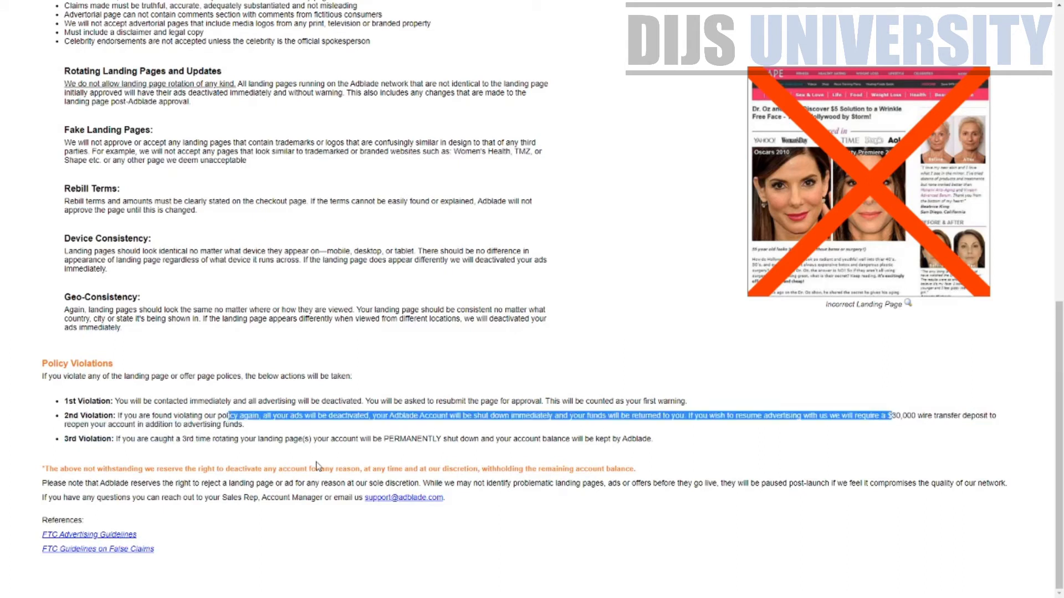
{"action": "left_click_drag", "start_coordinate": [117, 439], "coordinate": [647, 441]}
{"action": "left_click", "coordinate": [519, 439]}
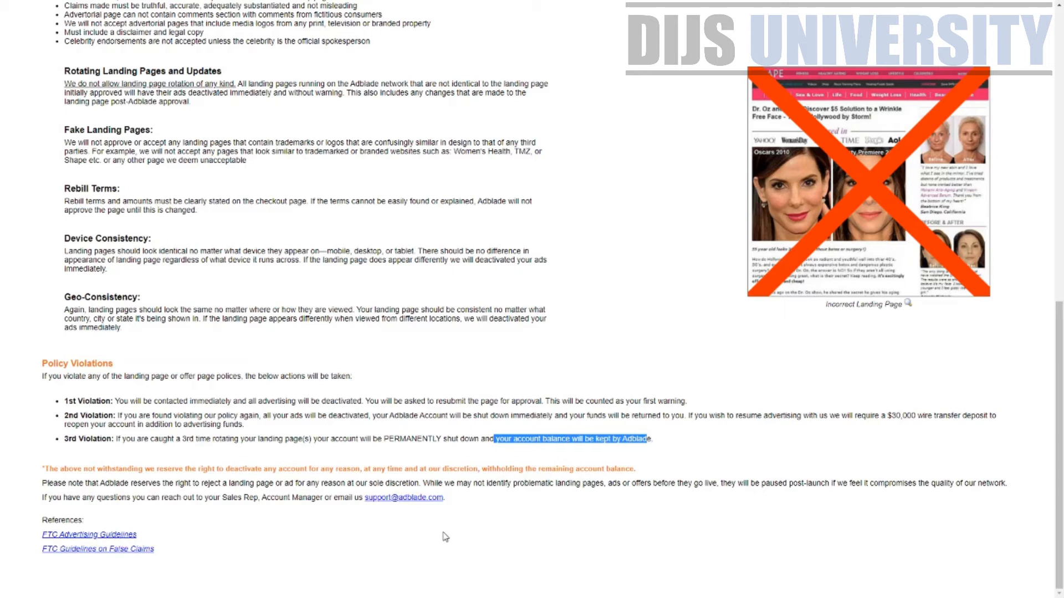
{"action": "key", "text": "ctrl+w"}
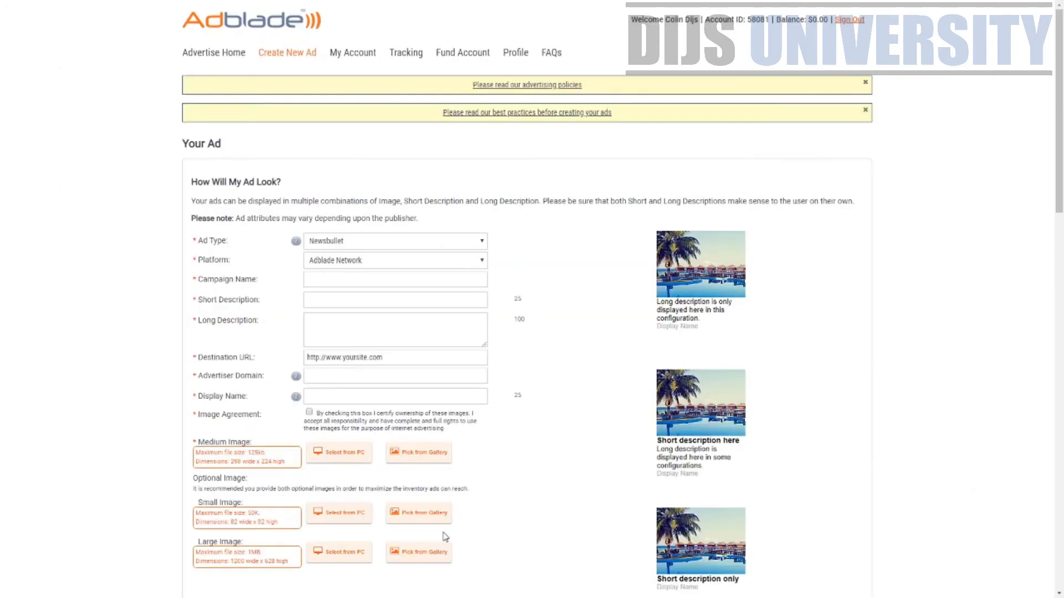
{"action": "left_click", "coordinate": [545, 115]}
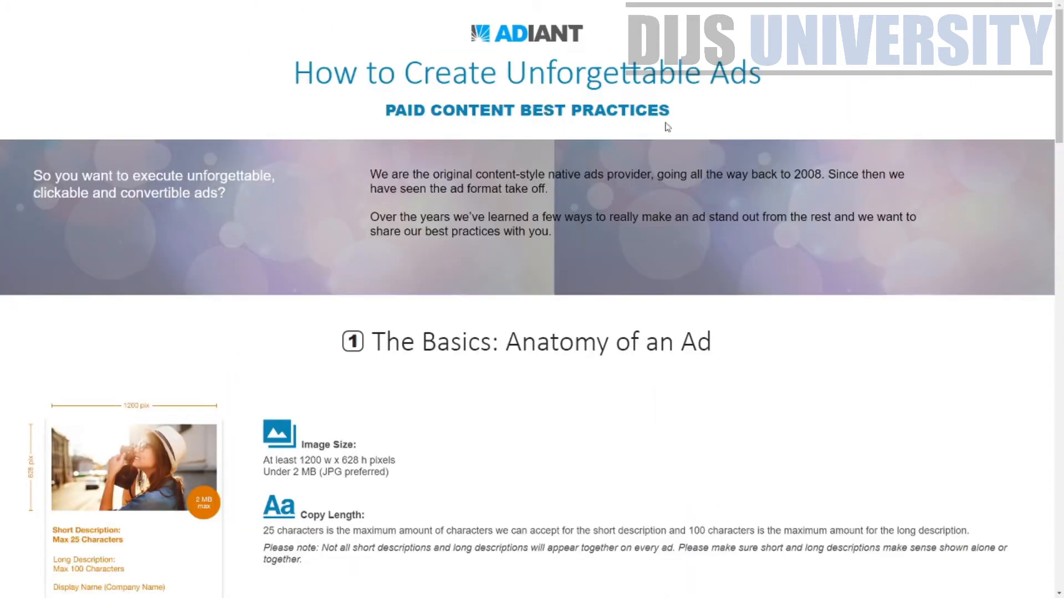
{"action": "scroll", "coordinate": [448, 308], "scroll_direction": "down", "scroll_amount": 4}
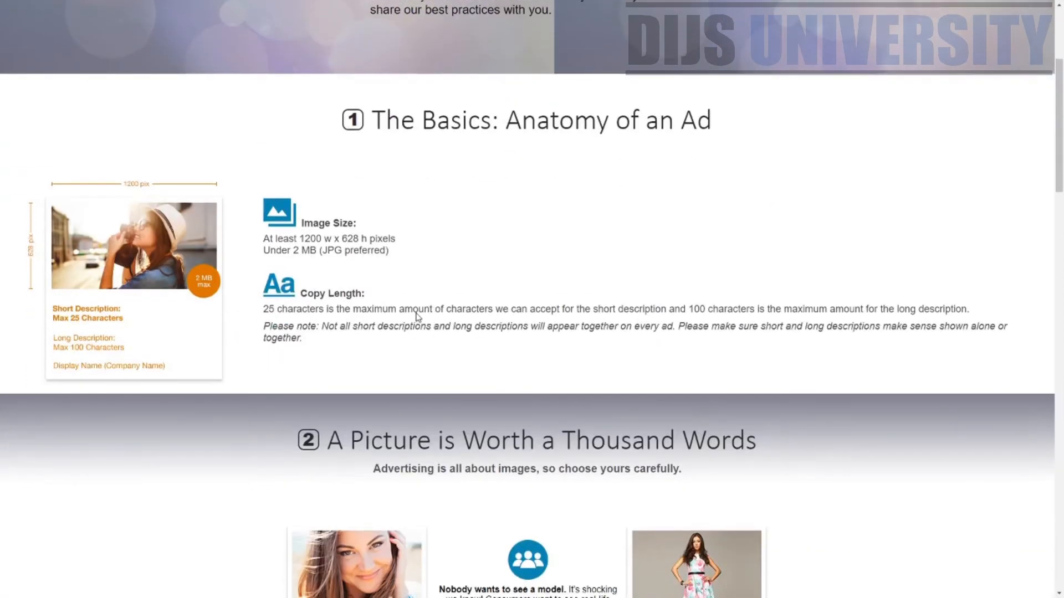
{"action": "left_click_drag", "start_coordinate": [285, 239], "coordinate": [442, 240]}
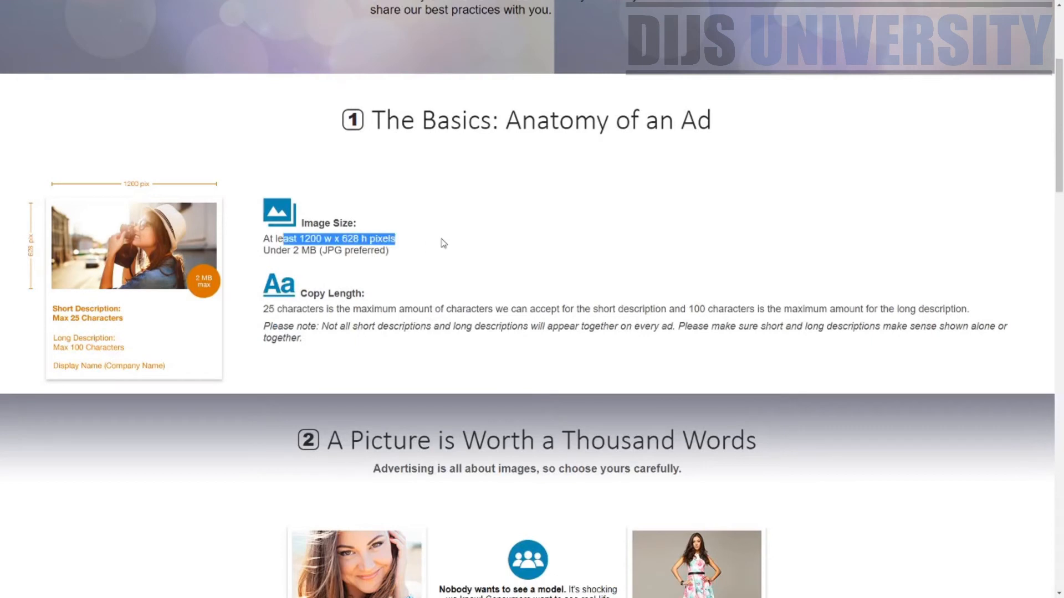
{"action": "left_click_drag", "start_coordinate": [270, 250], "coordinate": [303, 252]}
{"action": "left_click", "coordinate": [348, 248]}
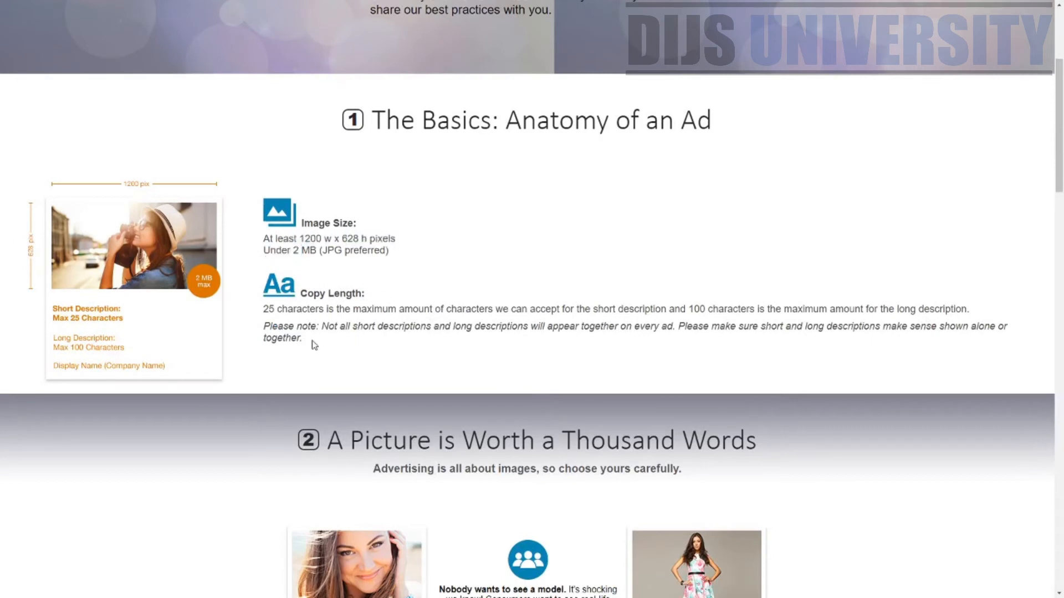
{"action": "scroll", "coordinate": [313, 345], "scroll_direction": "down", "scroll_amount": 2}
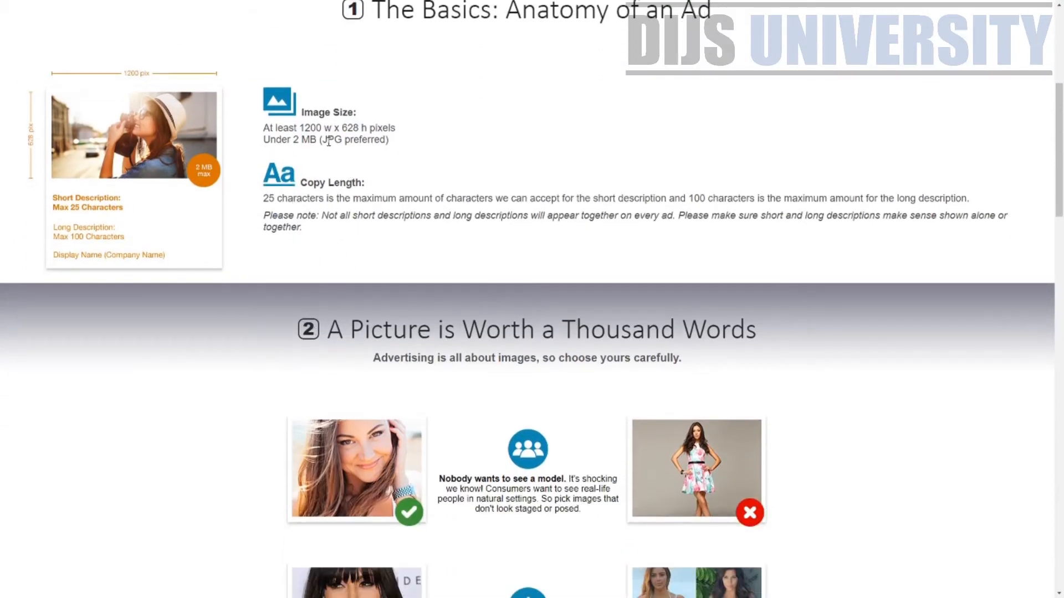
{"action": "left_click_drag", "start_coordinate": [327, 140], "coordinate": [400, 143]}
{"action": "scroll", "coordinate": [554, 332], "scroll_direction": "down", "scroll_amount": 2}
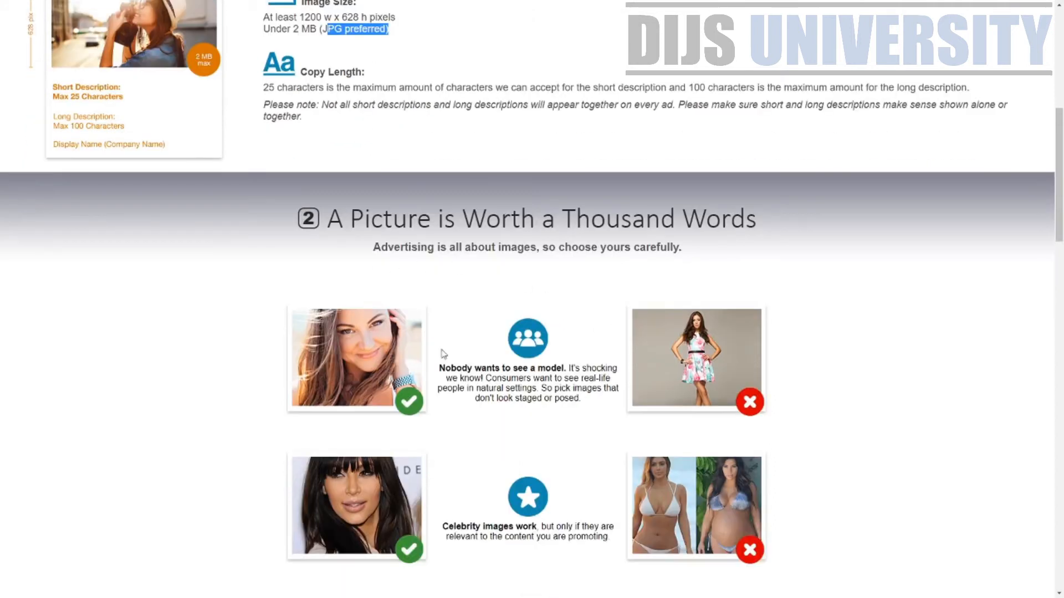
{"action": "scroll", "coordinate": [615, 320], "scroll_direction": "down", "scroll_amount": 3}
{"action": "scroll", "coordinate": [510, 202], "scroll_direction": "up", "scroll_amount": 3}
{"action": "scroll", "coordinate": [389, 366], "scroll_direction": "up", "scroll_amount": 2}
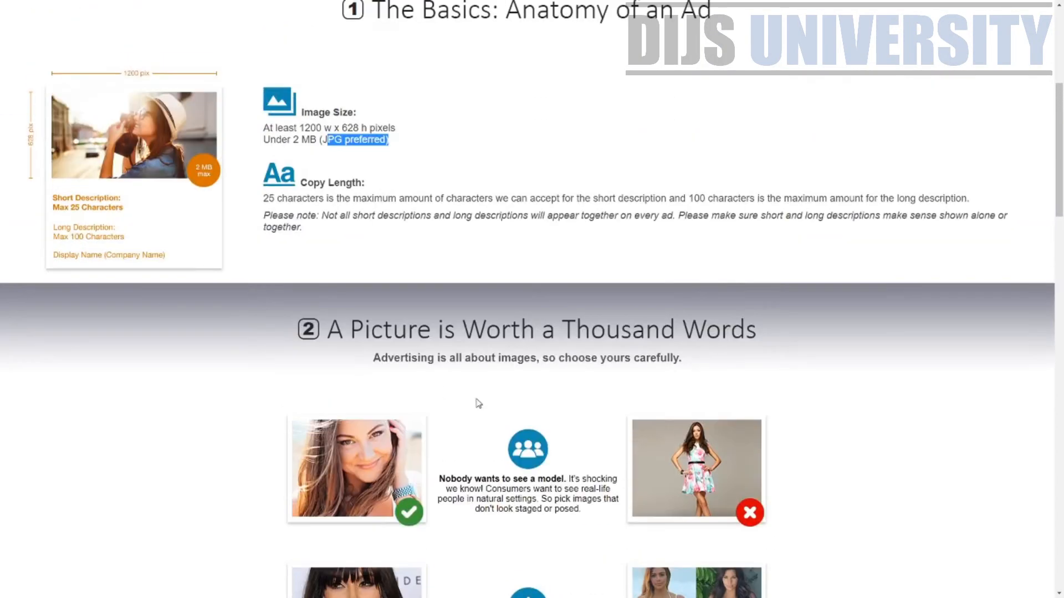
{"action": "scroll", "coordinate": [399, 377], "scroll_direction": "down", "scroll_amount": 4}
{"action": "scroll", "coordinate": [463, 389], "scroll_direction": "down", "scroll_amount": 2}
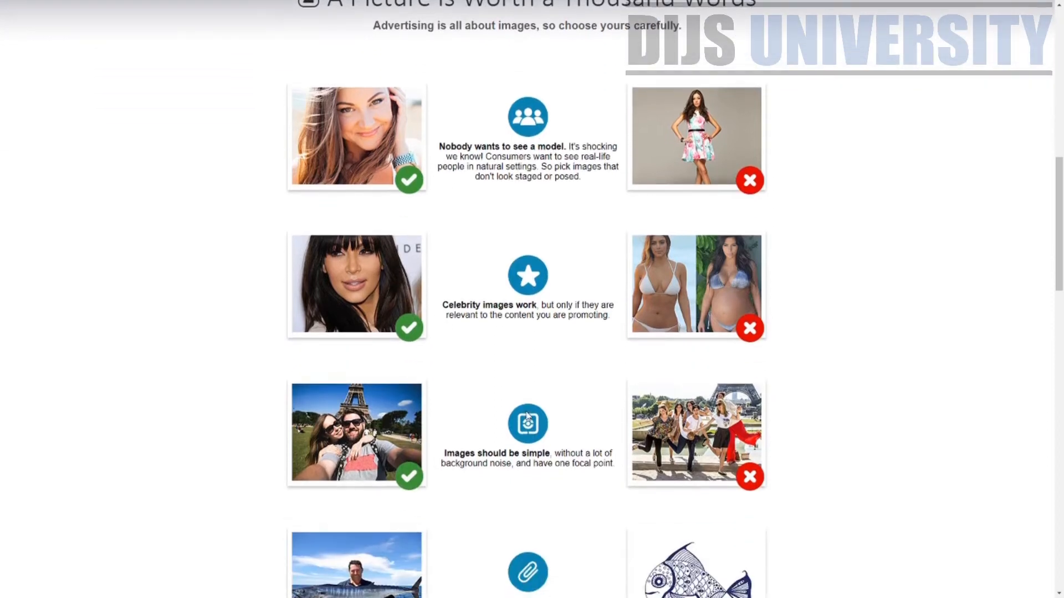
{"action": "scroll", "coordinate": [654, 327], "scroll_direction": "down", "scroll_amount": 2}
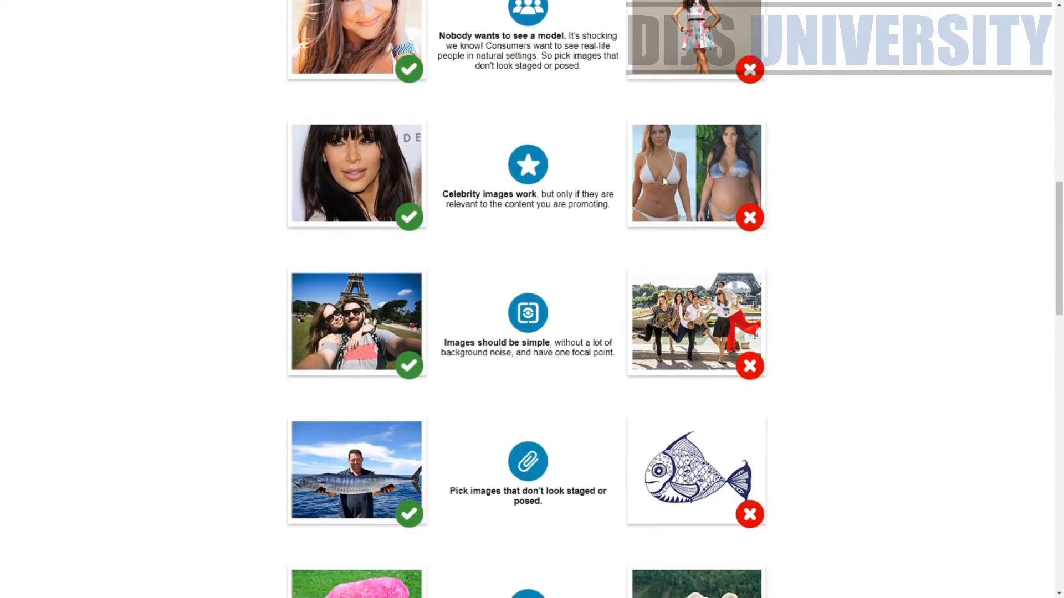
{"action": "scroll", "coordinate": [608, 406], "scroll_direction": "down", "scroll_amount": 2}
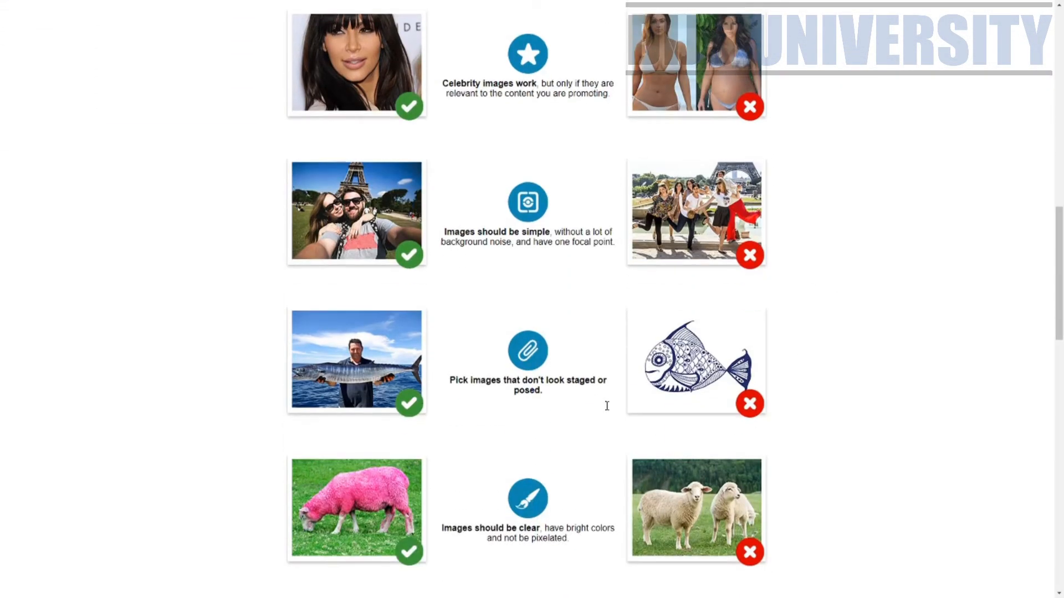
{"action": "scroll", "coordinate": [607, 406], "scroll_direction": "down", "scroll_amount": 4}
{"action": "scroll", "coordinate": [607, 406], "scroll_direction": "down", "scroll_amount": 3}
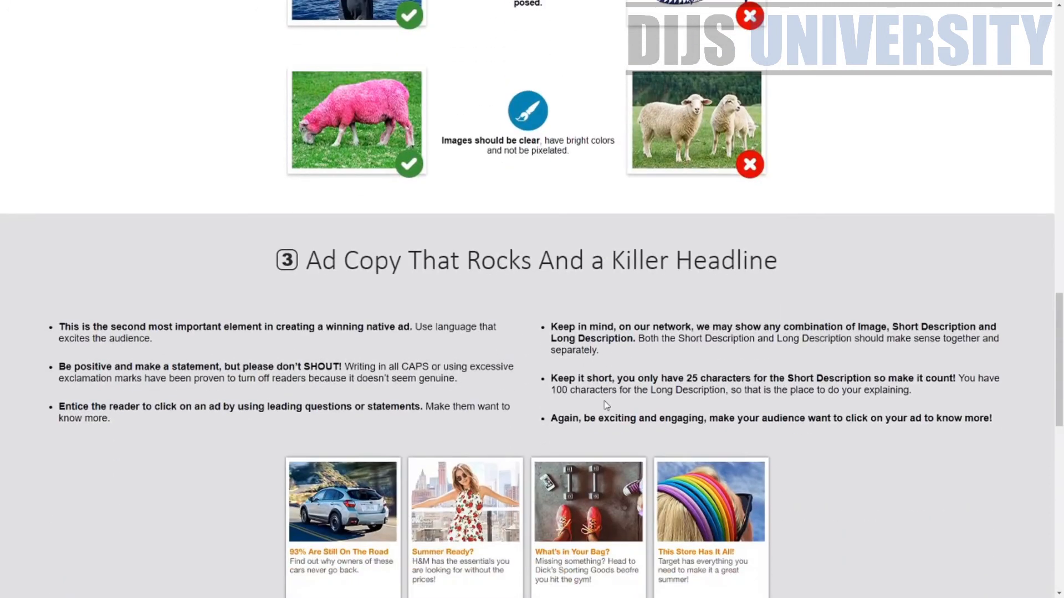
{"action": "scroll", "coordinate": [607, 406], "scroll_direction": "down", "scroll_amount": 5}
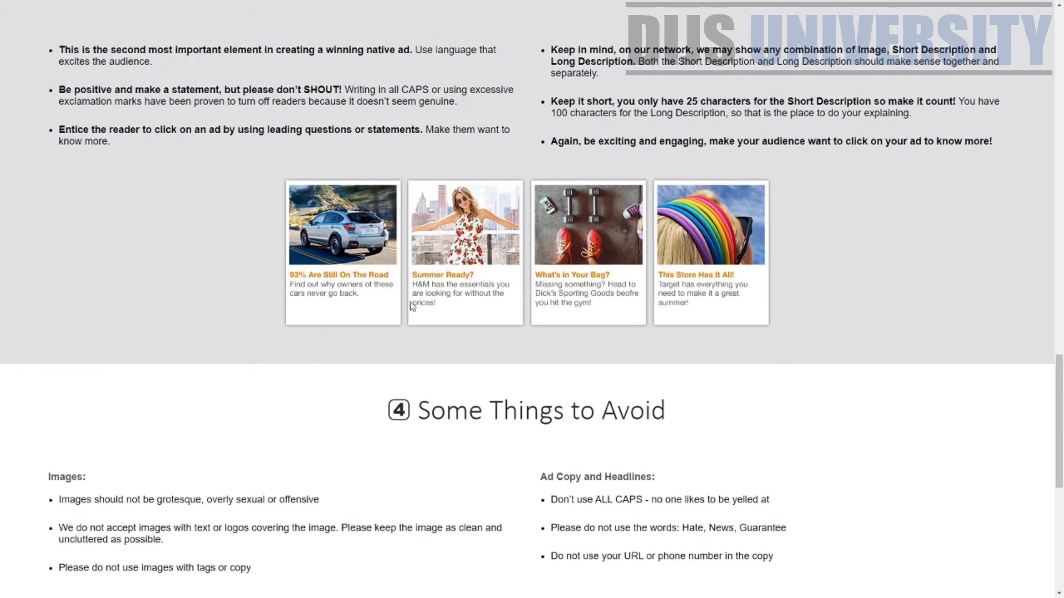
{"action": "scroll", "coordinate": [412, 306], "scroll_direction": "down", "scroll_amount": 4}
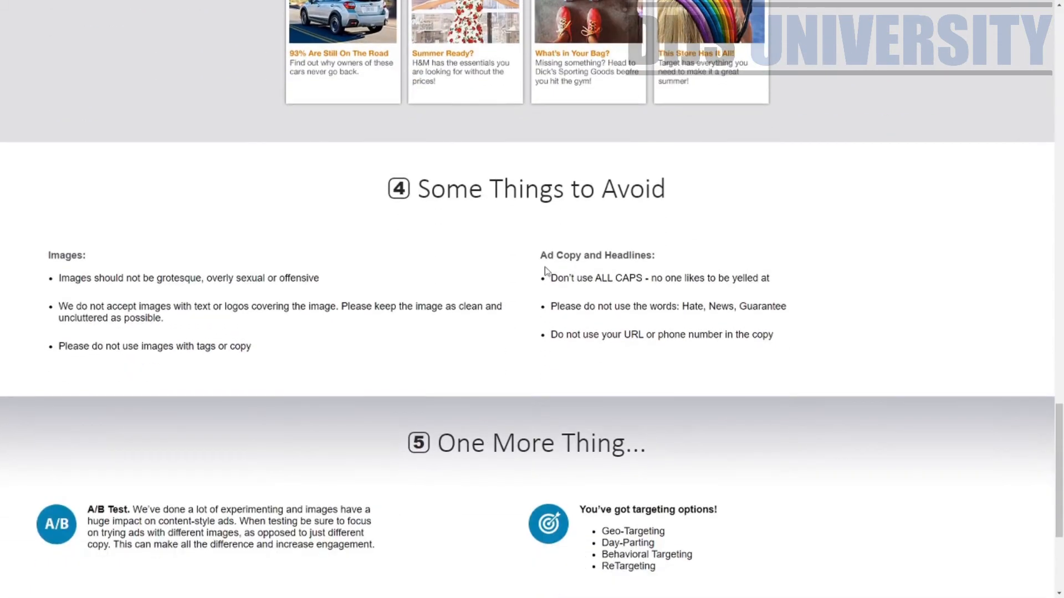
{"action": "left_click_drag", "start_coordinate": [569, 278], "coordinate": [842, 283]}
{"action": "left_click_drag", "start_coordinate": [607, 306], "coordinate": [801, 307]}
{"action": "left_click_drag", "start_coordinate": [572, 335], "coordinate": [848, 333]}
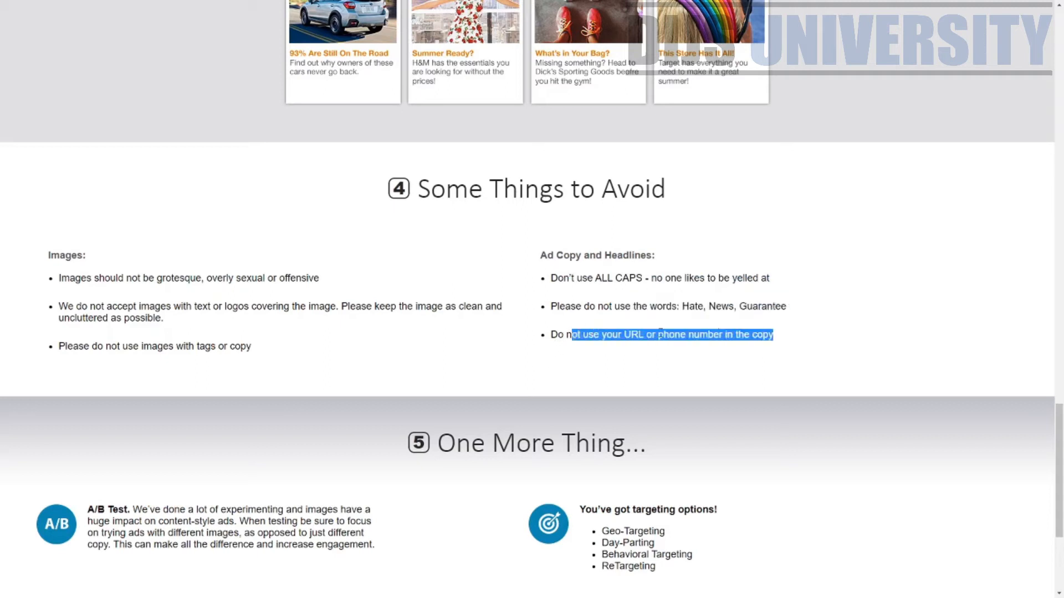
{"action": "scroll", "coordinate": [133, 268], "scroll_direction": "down", "scroll_amount": 4}
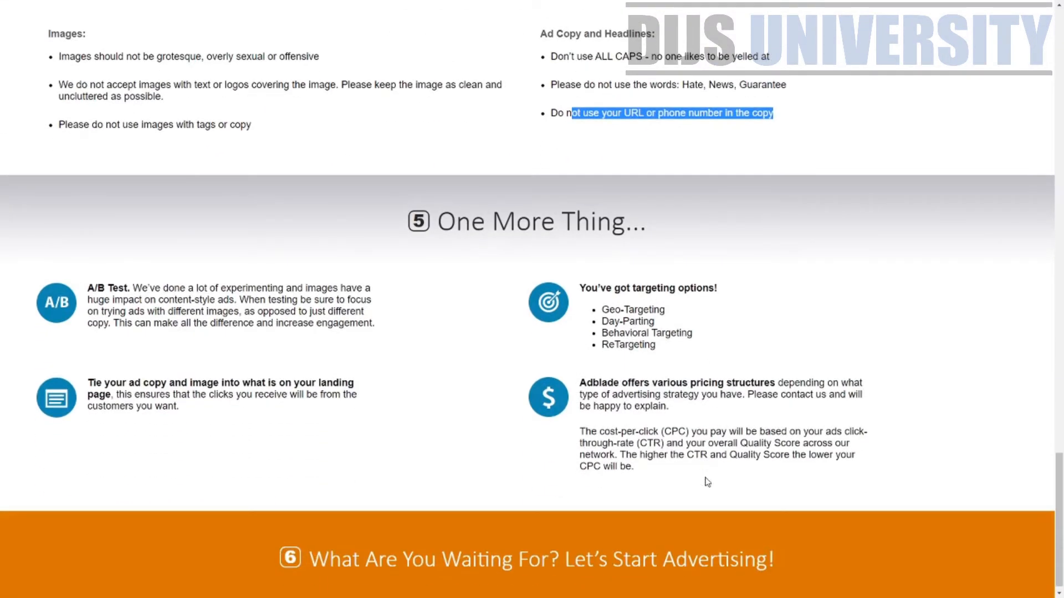
{"action": "scroll", "coordinate": [744, 473], "scroll_direction": "up", "scroll_amount": 10}
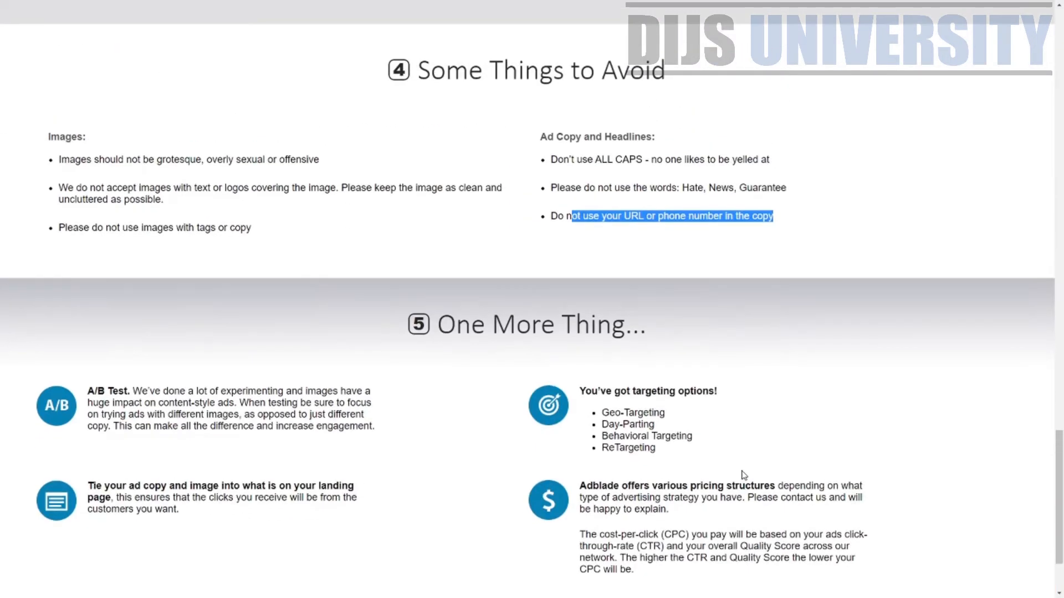
{"action": "scroll", "coordinate": [744, 473], "scroll_direction": "up", "scroll_amount": 15}
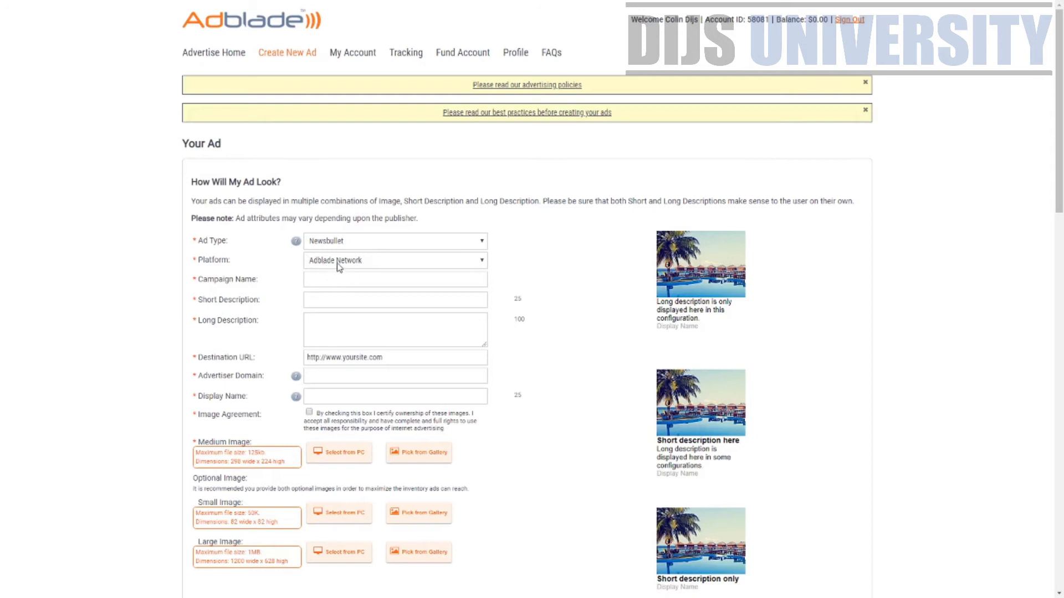
Keep Adblade Network as the platform and name the campaign 'Test'
{"action": "left_click", "coordinate": [335, 287]}
{"action": "key", "text": "Down"}
{"action": "key", "text": "Up"}
{"action": "key", "text": "Up"}
{"action": "left_click", "coordinate": [433, 285]}
{"action": "type", "text": "Test"}
Enter the short description 'Optimize Your CPC', correcting typos along the way
{"action": "scroll", "coordinate": [280, 473], "scroll_direction": "down", "scroll_amount": 6}
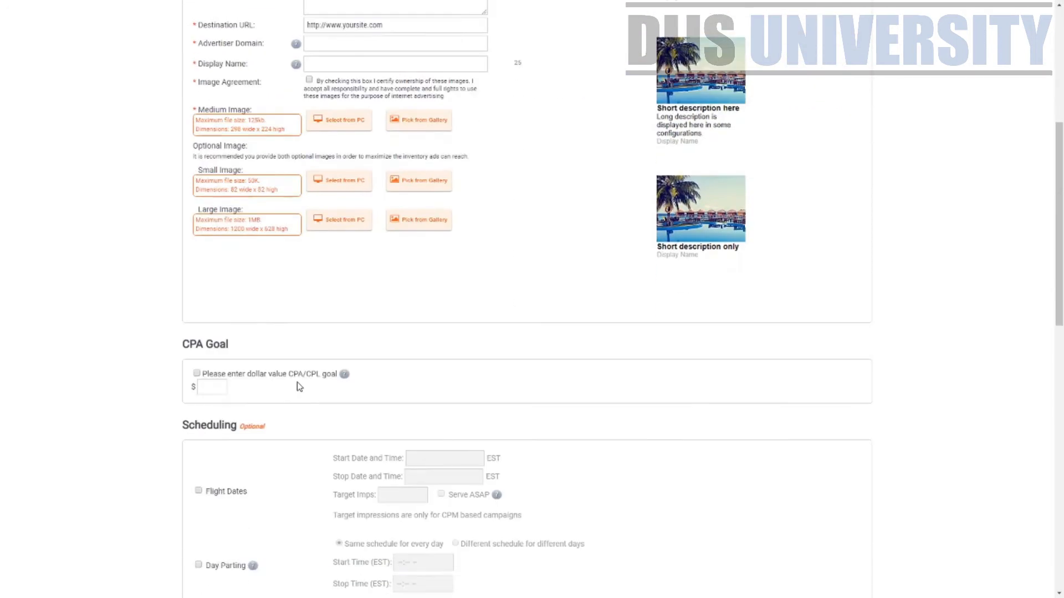
{"action": "scroll", "coordinate": [337, 320], "scroll_direction": "up", "scroll_amount": 2}
{"action": "scroll", "coordinate": [337, 320], "scroll_direction": "up", "scroll_amount": 4}
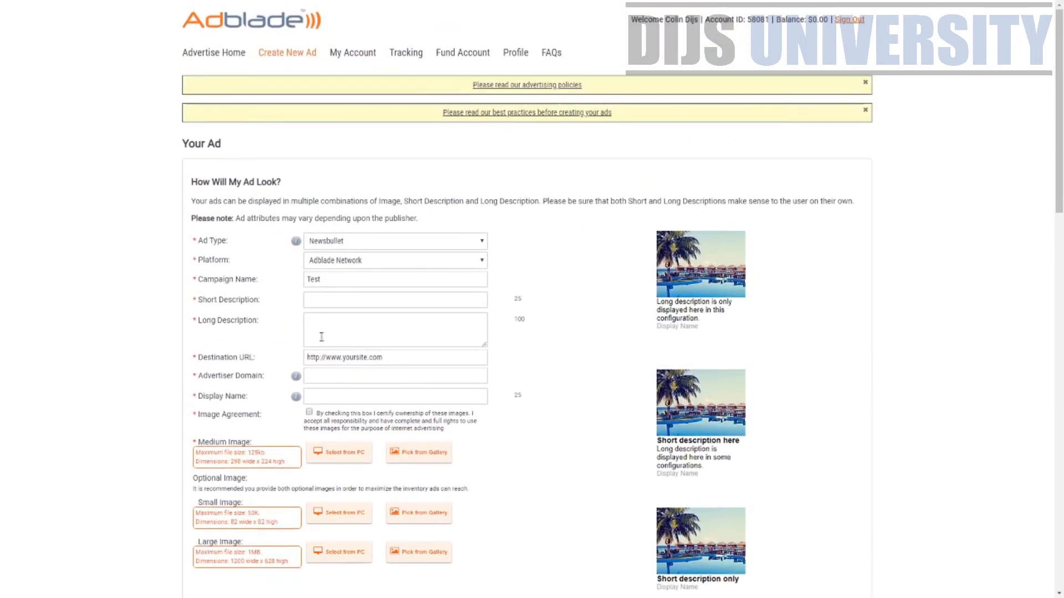
{"action": "left_click_drag", "start_coordinate": [187, 144], "coordinate": [225, 144]}
{"action": "left_click", "coordinate": [343, 297]}
{"action": "type", "text": "Make"}
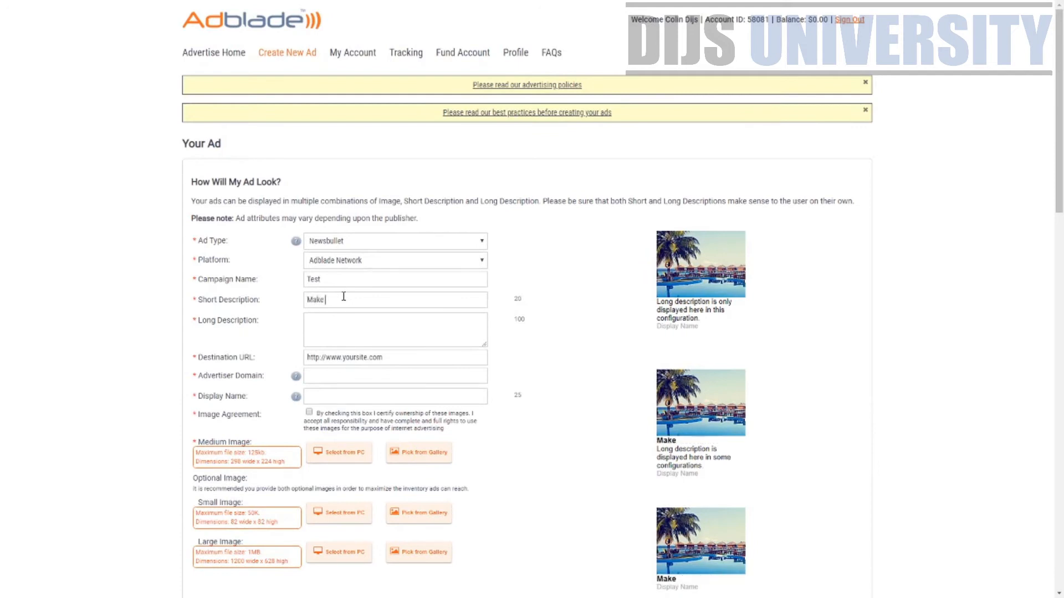
{"action": "key", "text": "ctrl+a"}
{"action": "type", "text": "Op"}
{"action": "type", "text": "timize yo"}
{"action": "type", "text": "YoU"}
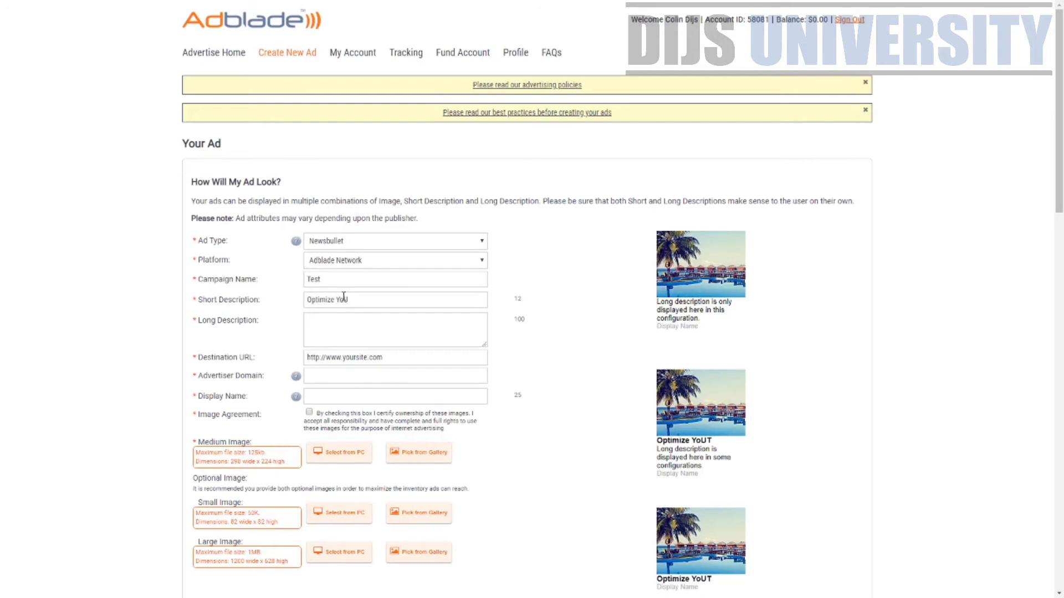
{"action": "key", "text": "BackSpace"}
{"action": "key", "text": "BackSpace"}
{"action": "type", "text": "UR"}
{"action": "key", "text": "BackSpace"}
{"action": "key", "text": "BackSpace"}
{"action": "type", "text": "ur CPC"}
{"action": "key", "text": "BackSpace"}
{"action": "key", "text": "BackSpace"}
Write a long description about optimizing your campaign's CPC, ending 'Click here to know more'
{"action": "type", "text": "PC"}
{"action": "type", "text": "Looksi"}
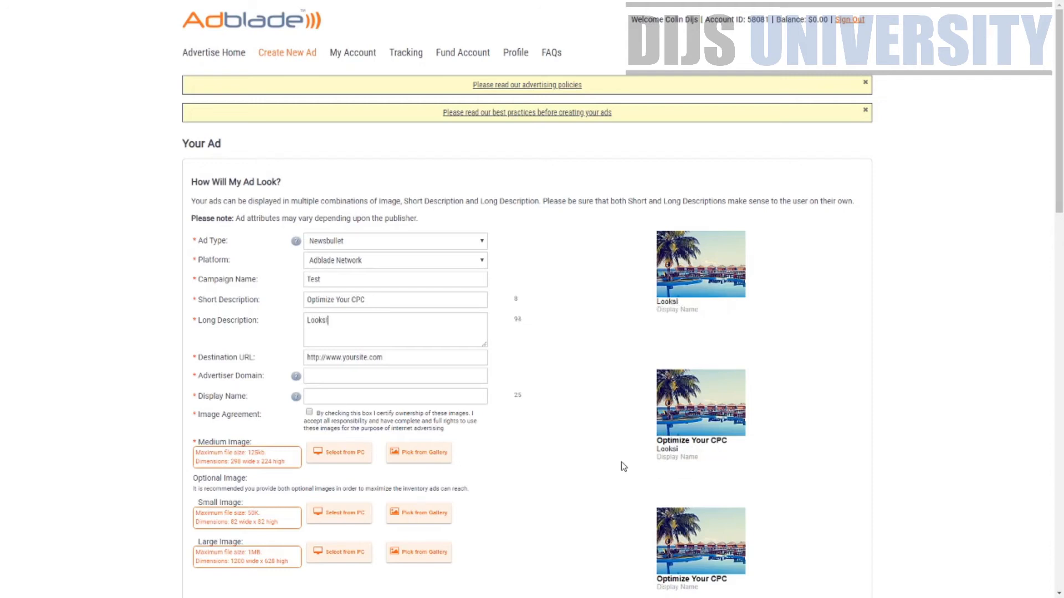
{"action": "type", "text": "nign f"}
{"action": "key", "text": "BackSpace"}
{"action": "type", "text": "ng for a way for "}
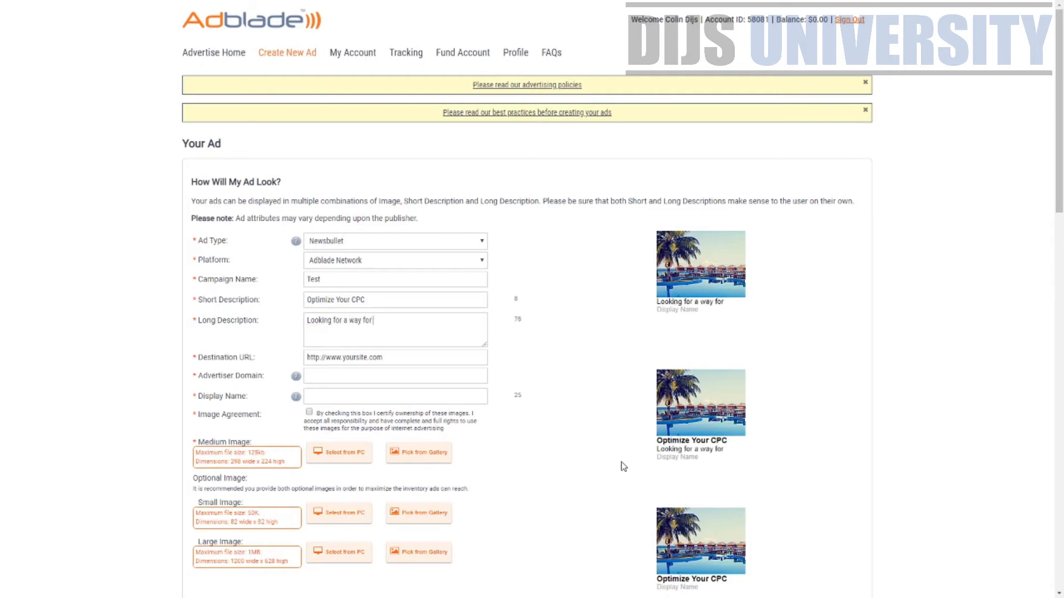
{"action": "type", "text": "optimize"}
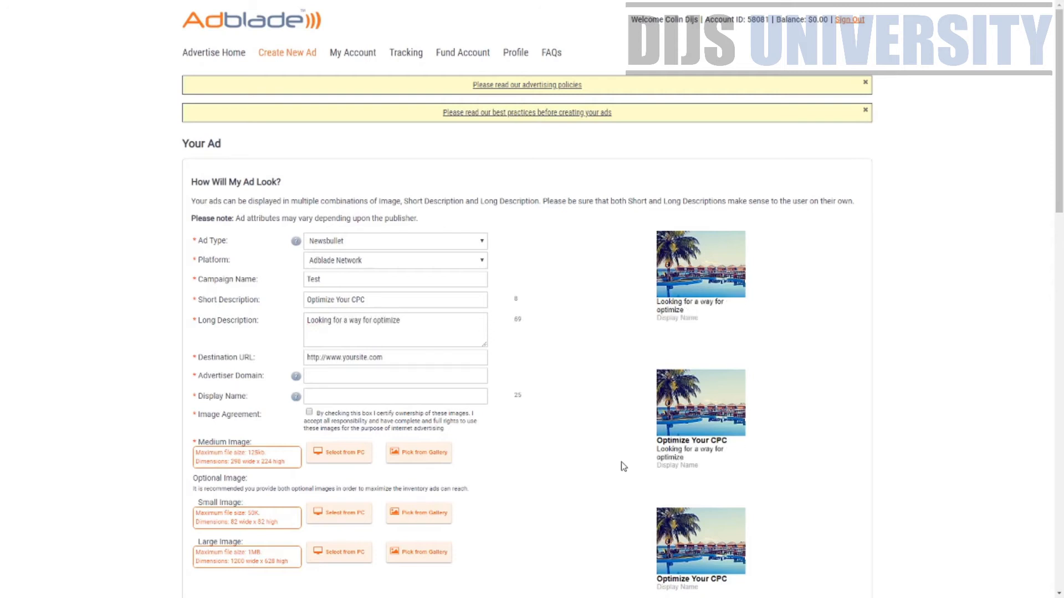
{"action": "type", "text": " your CPC for"}
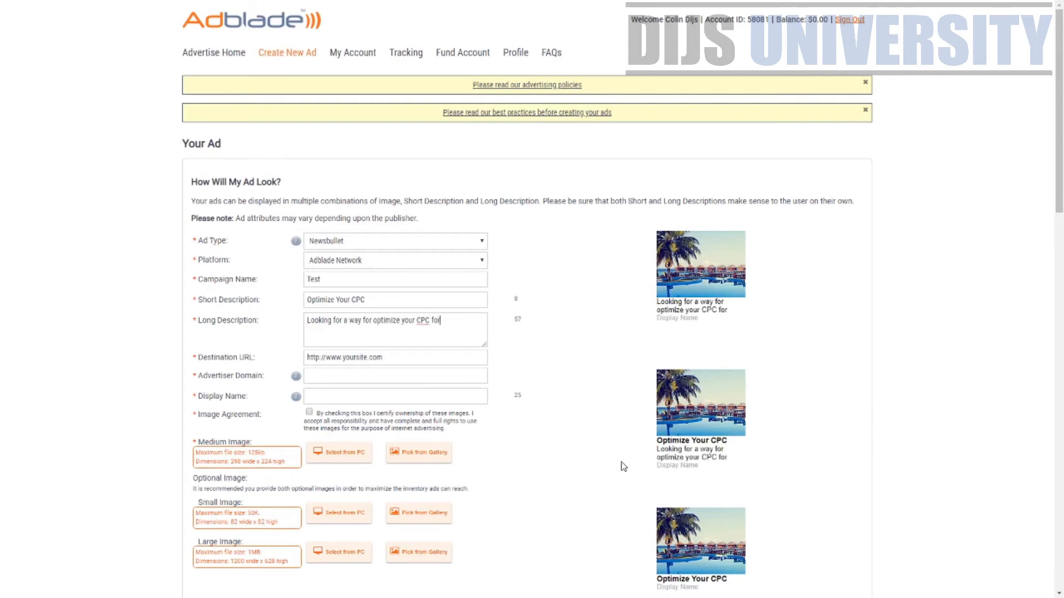
{"action": "type", "text": " the cam"}
{"action": "key", "text": "BackSpace"}
{"action": "key", "text": "BackSpace"}
{"action": "key", "text": "BackSpace"}
{"action": "key", "text": "BackSpace"}
{"action": "type", "text": "your campi"}
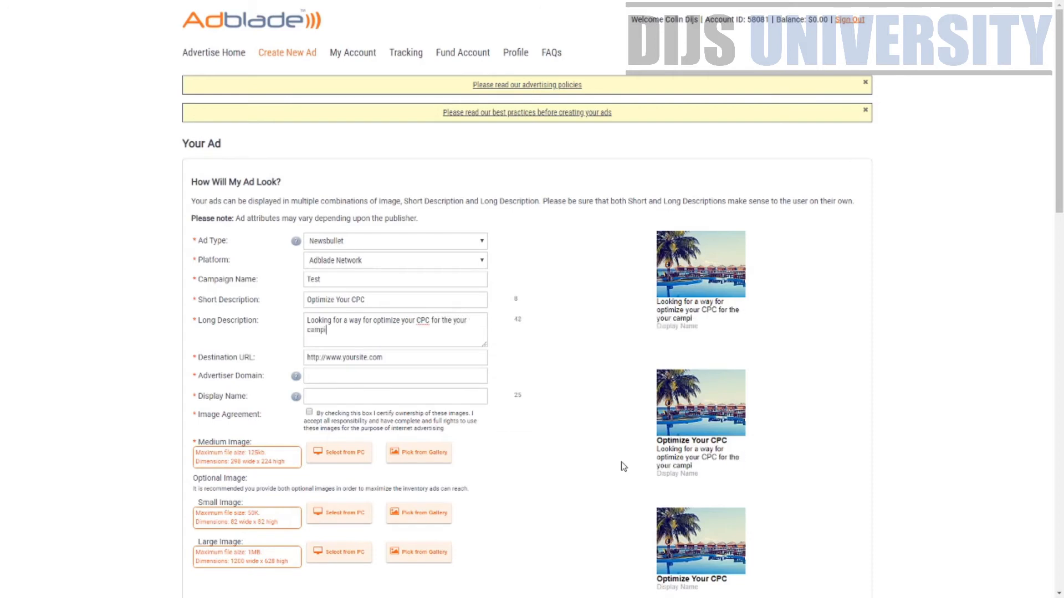
{"action": "type", "text": "aig"}
{"action": "type", "text": "n. Ckic"}
{"action": "type", "text": "ick"}
{"action": "type", "text": " here"}
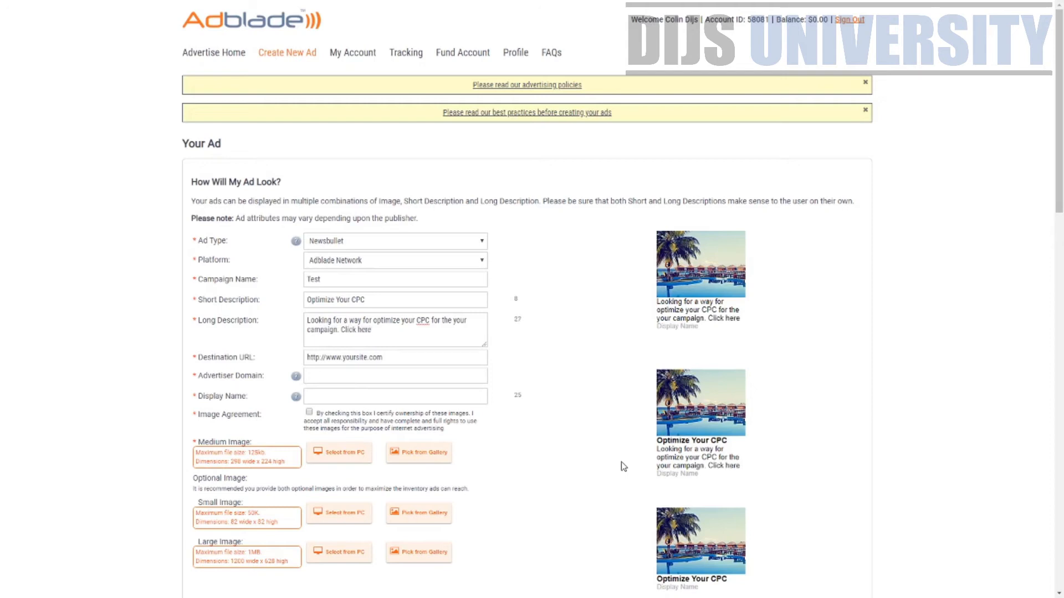
{"action": "type", "text": " tok"}
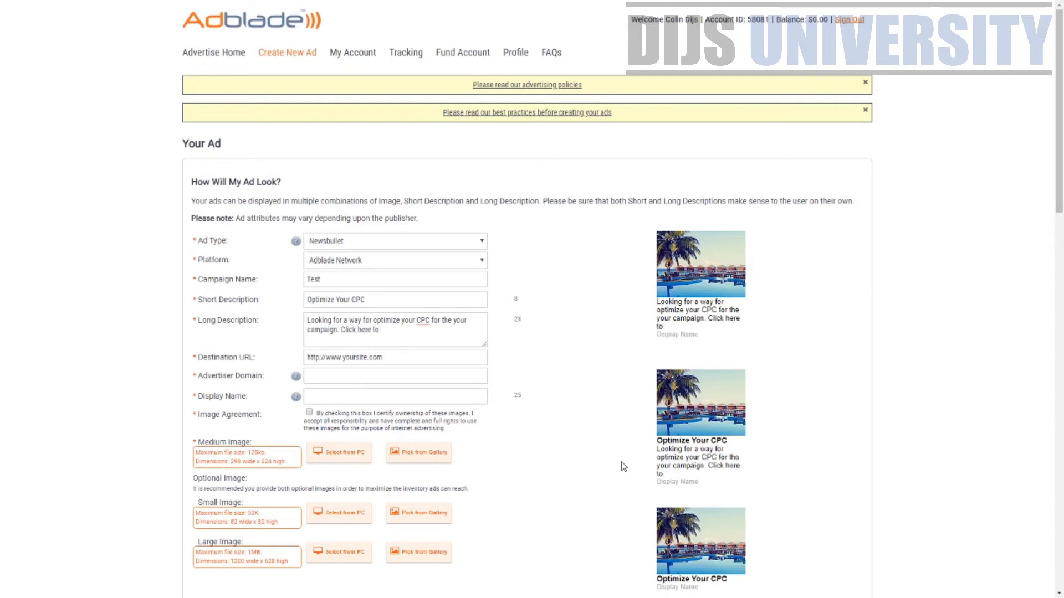
{"action": "key", "text": "BackSpace"}
{"action": "type", "text": "know more"}
{"action": "key", "text": "Tab"}
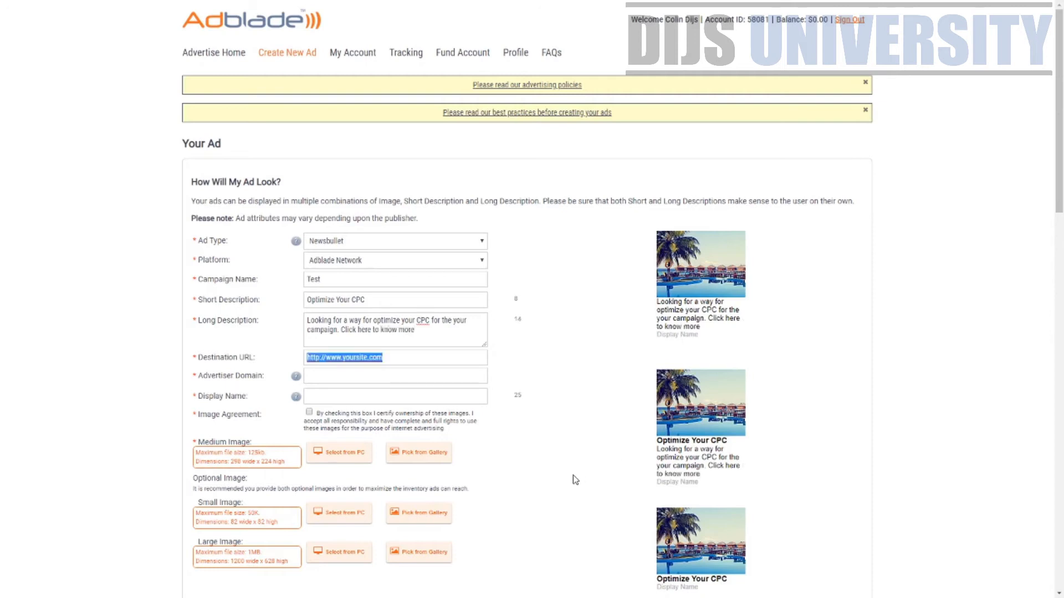
{"action": "left_click", "coordinate": [441, 376]}
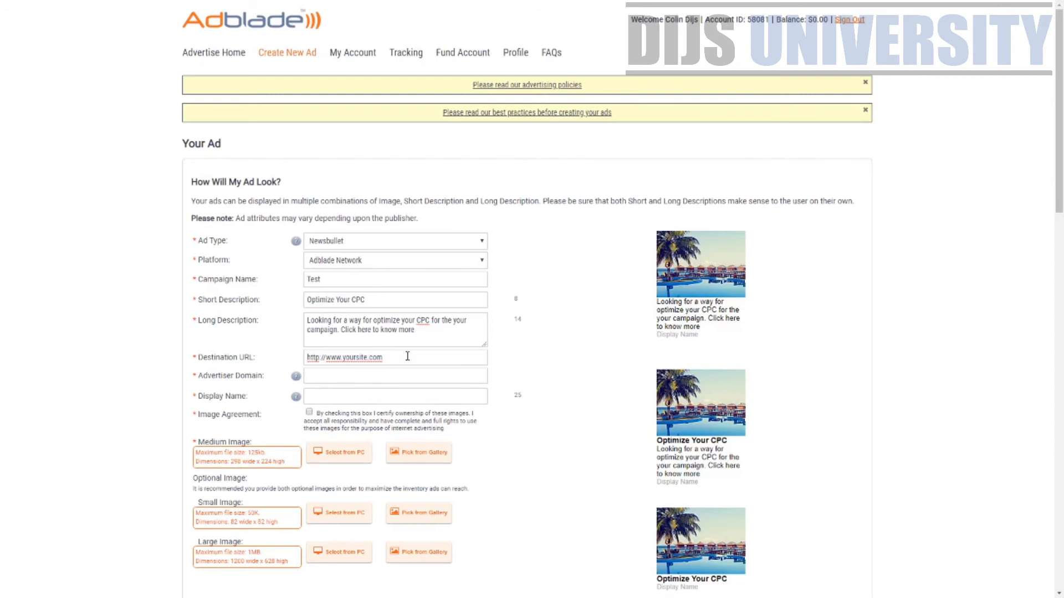
{"action": "left_click_drag", "start_coordinate": [408, 357], "coordinate": [215, 360]}
{"action": "type", "text": "https://ca65b-m7fi1fekc131qflpqjfx.hop.clickbank.net/"}
{"action": "left_click", "coordinate": [427, 376]}
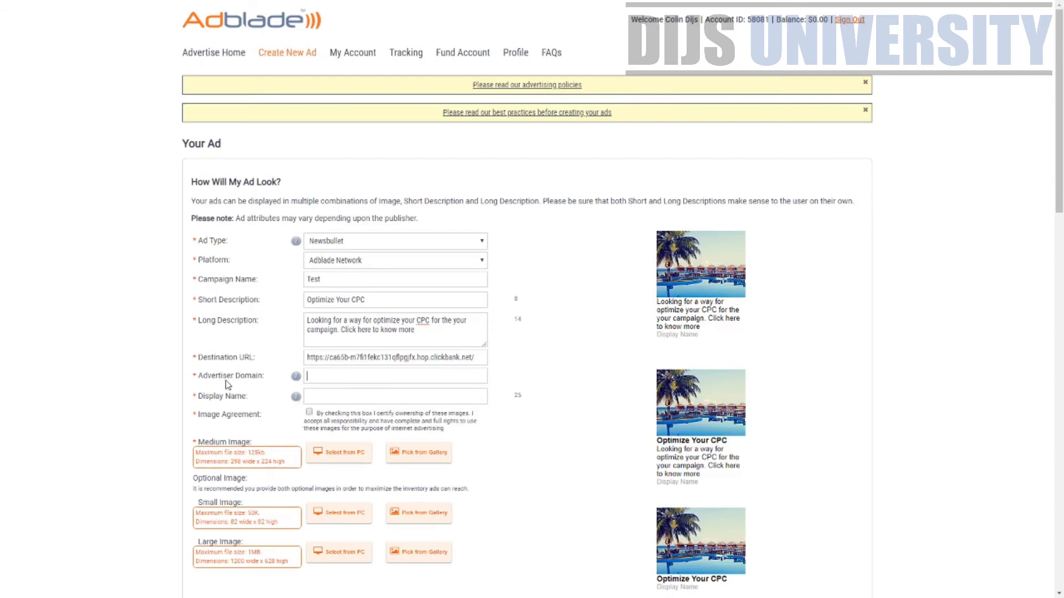
{"action": "mouse_move", "coordinate": [297, 379]}
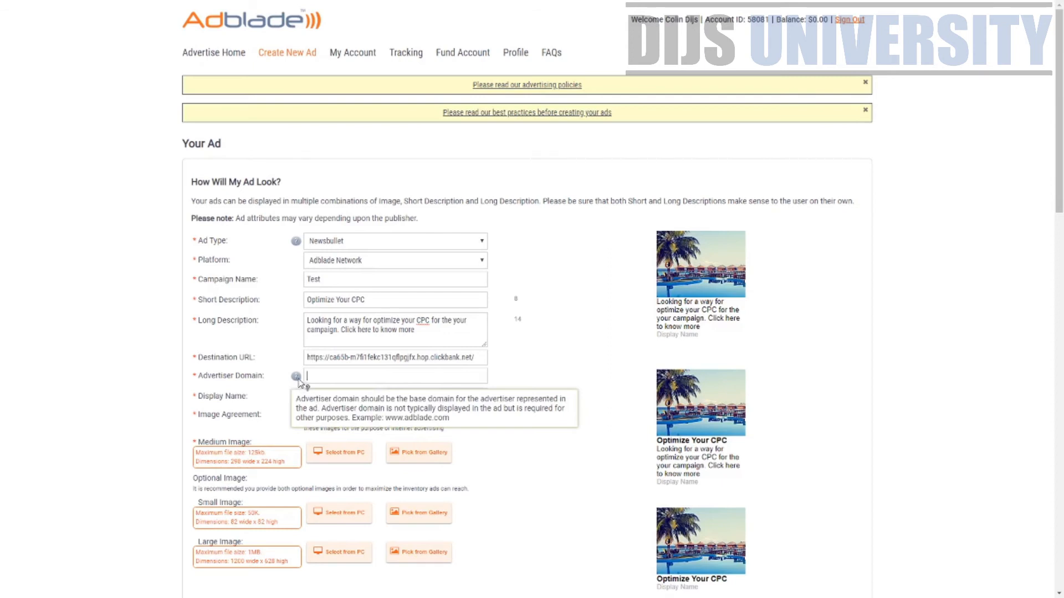
{"action": "left_click", "coordinate": [328, 375]}
{"action": "type", "text": "www.ad"}
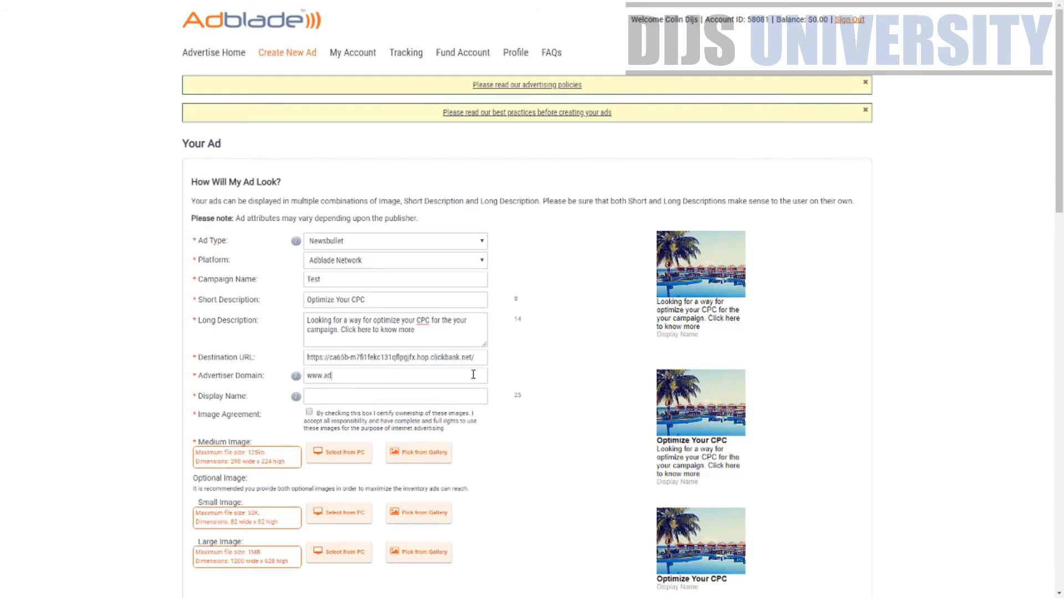
{"action": "type", "text": "blade.com"}
{"action": "key", "text": "Tab"}
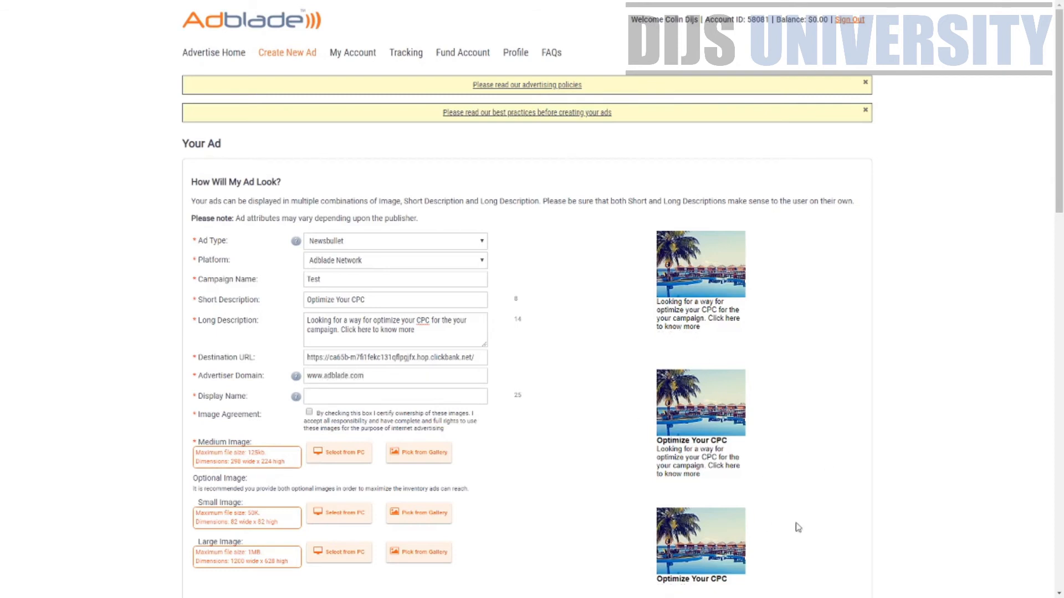
{"action": "scroll", "coordinate": [715, 485], "scroll_direction": "down", "scroll_amount": 2}
{"action": "type", "text": "www."}
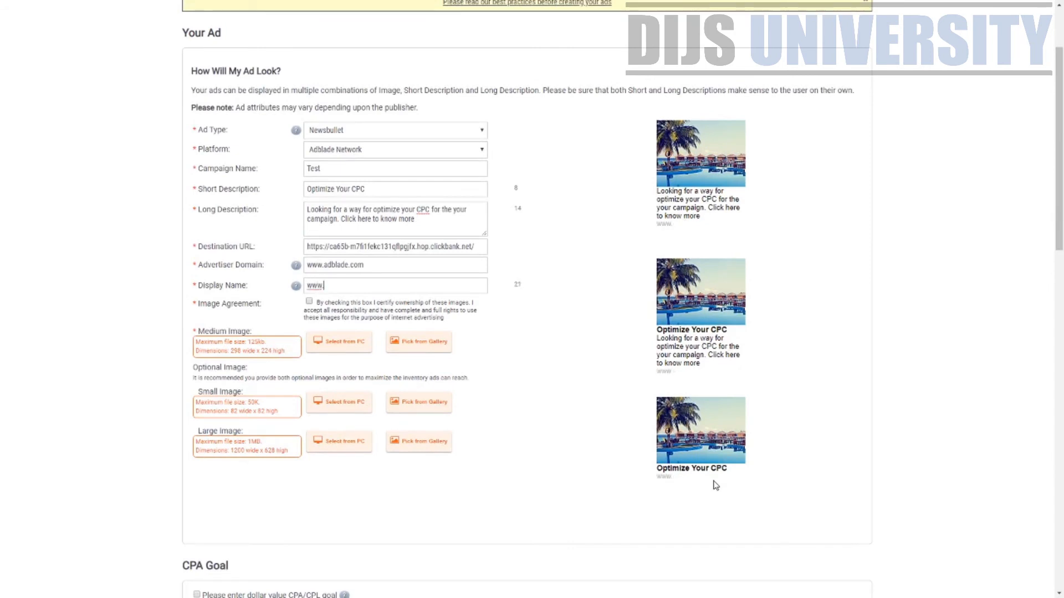
{"action": "type", "text": "digitalmarketing.c"}
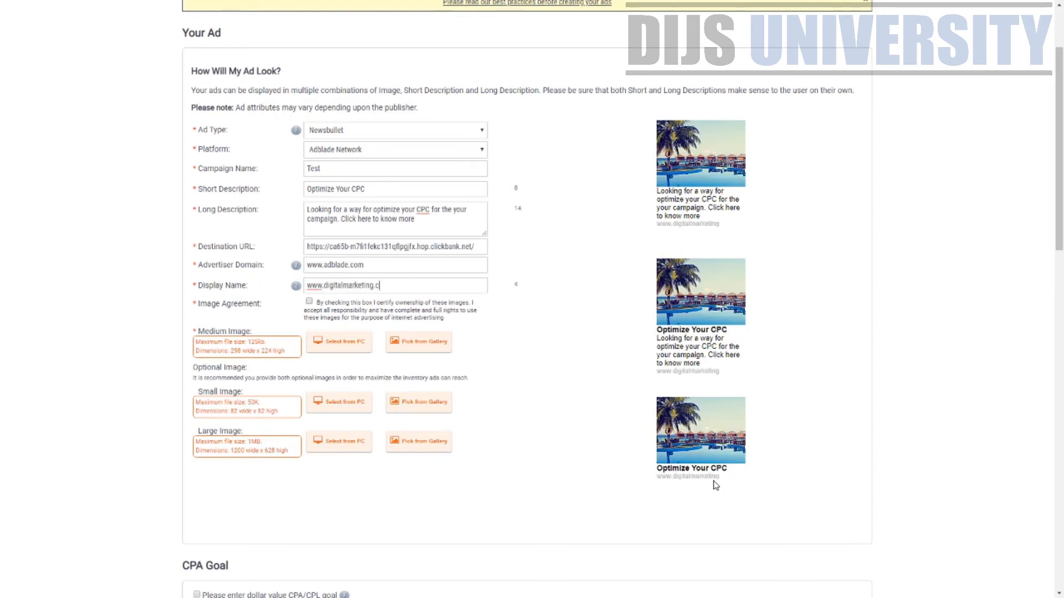
{"action": "type", "text": "om"}
Load the portrait photo as the medium image, crop it to head and shoulders, and save
{"action": "left_click", "coordinate": [337, 344]}
{"action": "scroll", "coordinate": [368, 404], "scroll_direction": "down", "scroll_amount": 3}
{"action": "left_click", "coordinate": [347, 237]}
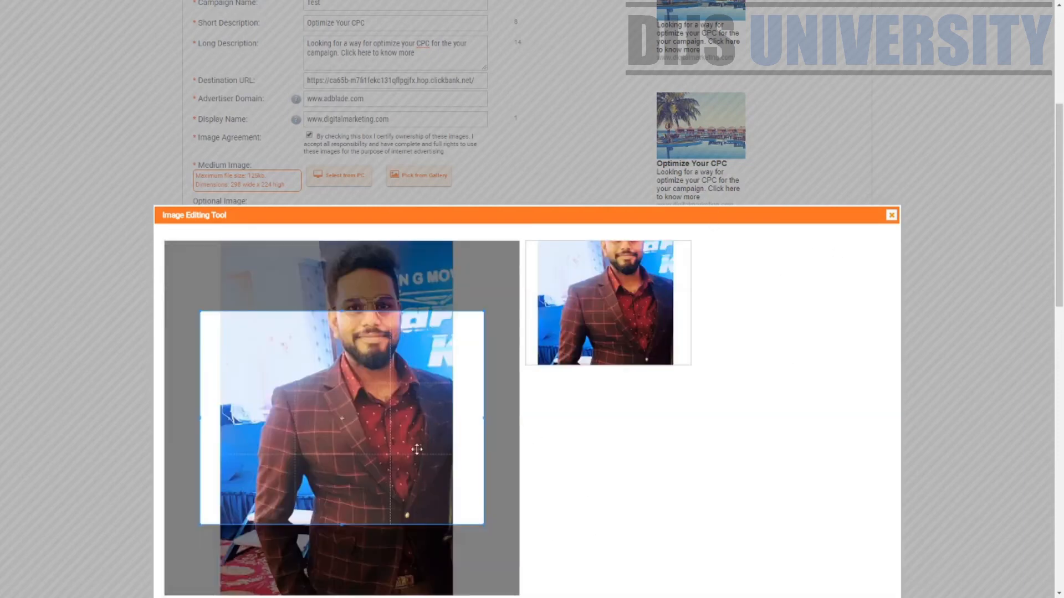
{"action": "left_click_drag", "start_coordinate": [416, 446], "coordinate": [417, 367]}
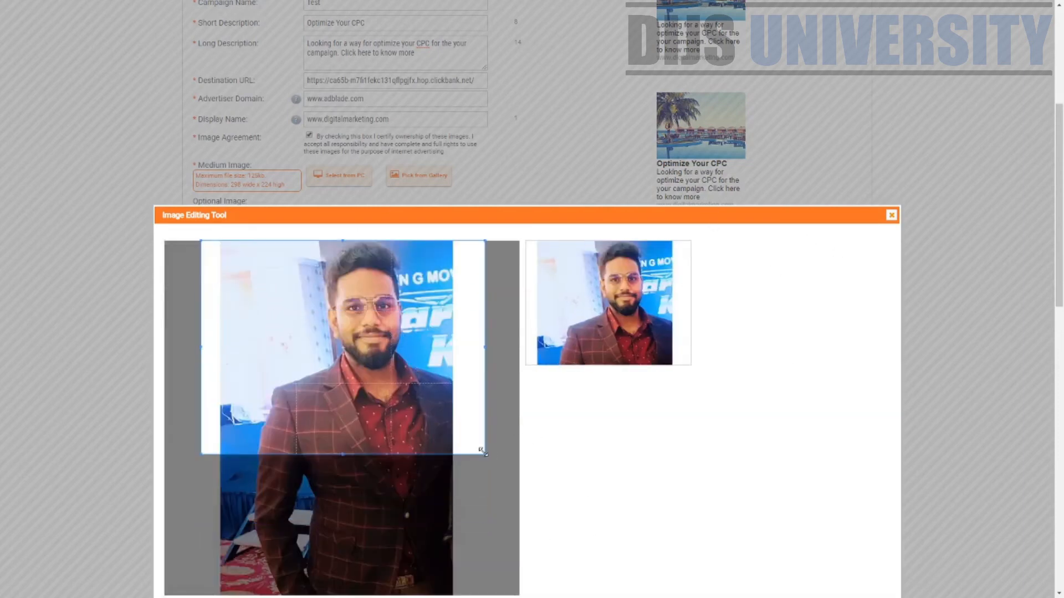
{"action": "left_click_drag", "start_coordinate": [485, 454], "coordinate": [389, 386]}
{"action": "left_click_drag", "start_coordinate": [323, 371], "coordinate": [354, 370]}
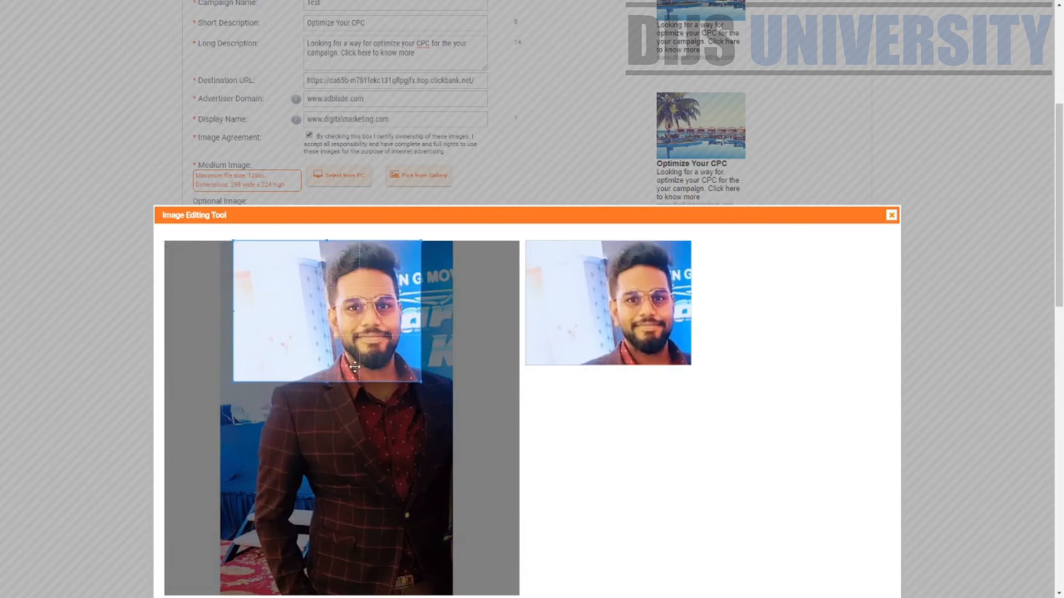
{"action": "left_click_drag", "start_coordinate": [421, 387], "coordinate": [448, 421]}
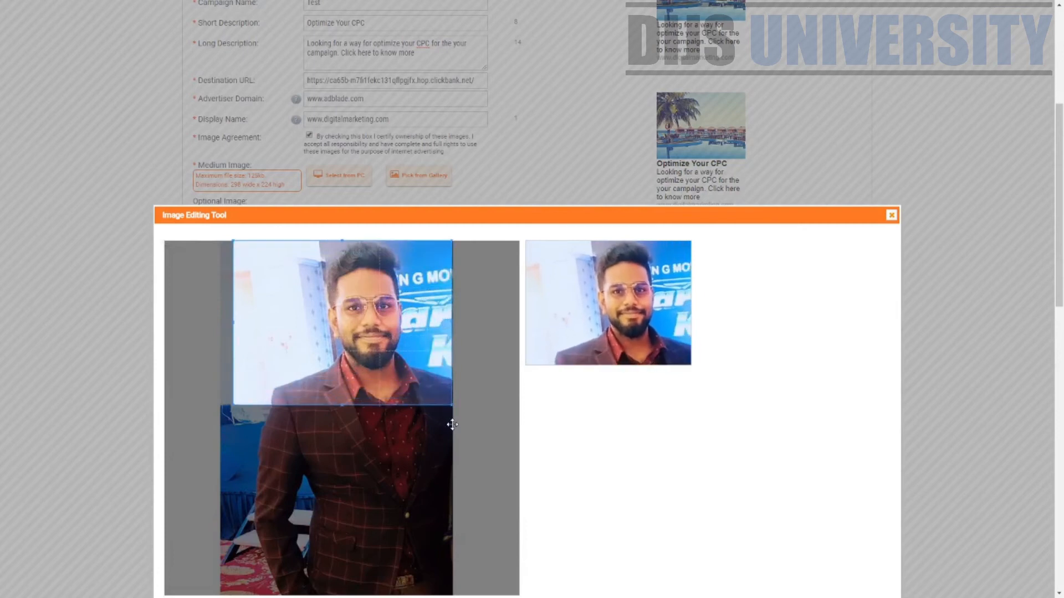
{"action": "scroll", "coordinate": [683, 465], "scroll_direction": "down", "scroll_amount": 7}
{"action": "left_click", "coordinate": [879, 220]}
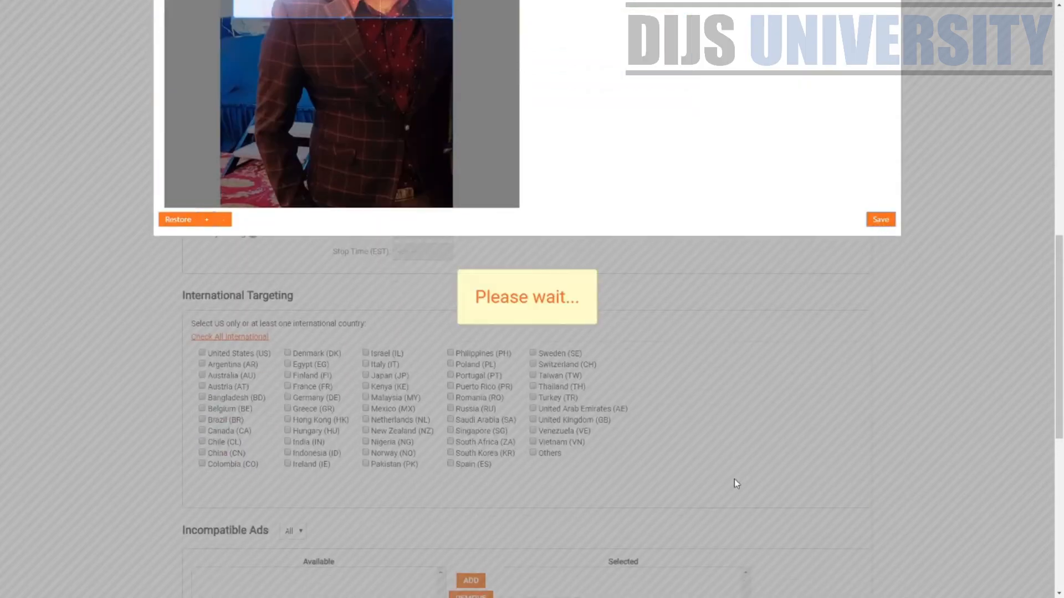
{"action": "scroll", "coordinate": [733, 485], "scroll_direction": "up", "scroll_amount": 10}
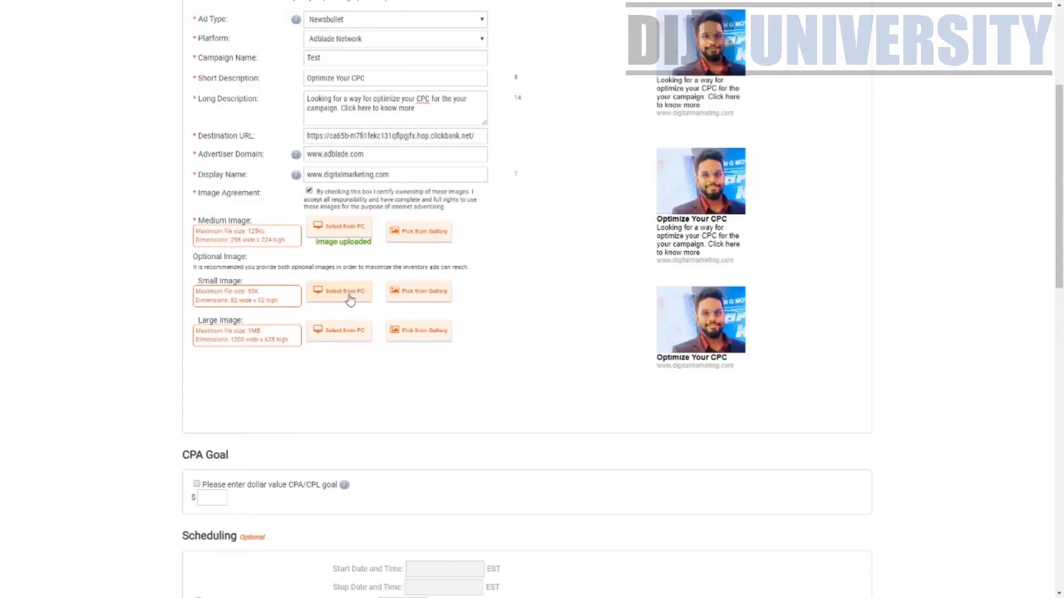
Load the same photo as the small image, crop to face and upper body, and save
{"action": "left_click", "coordinate": [350, 299]}
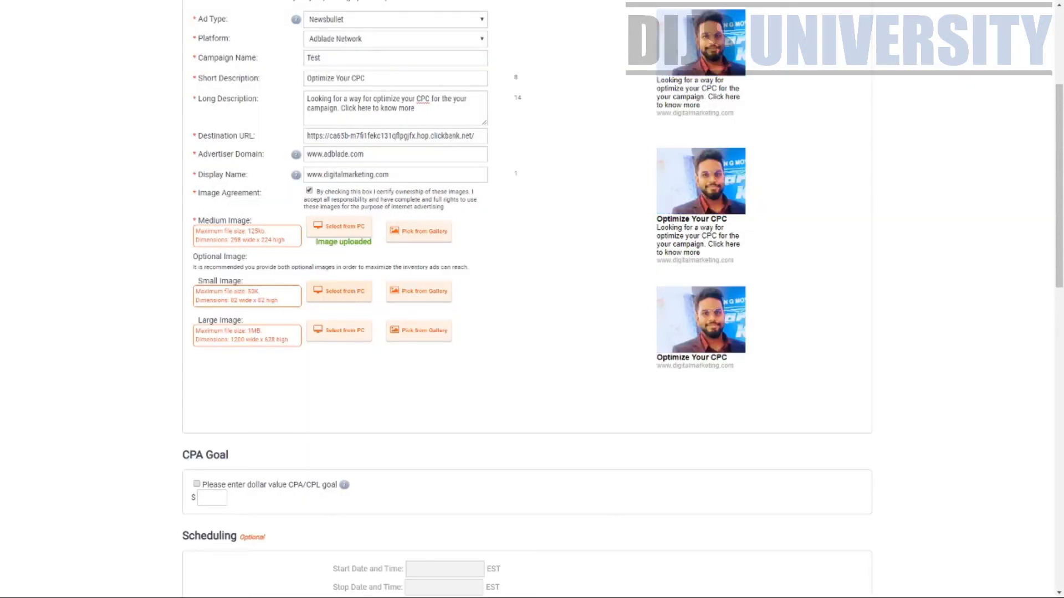
{"action": "left_click", "coordinate": [462, 282]}
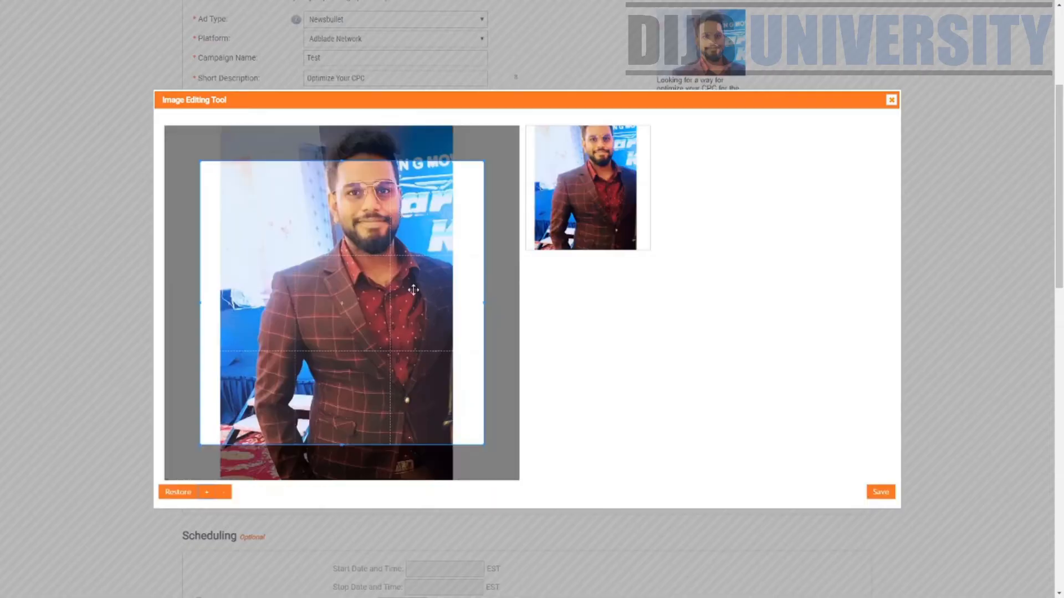
{"action": "left_click_drag", "start_coordinate": [483, 444], "coordinate": [327, 297]}
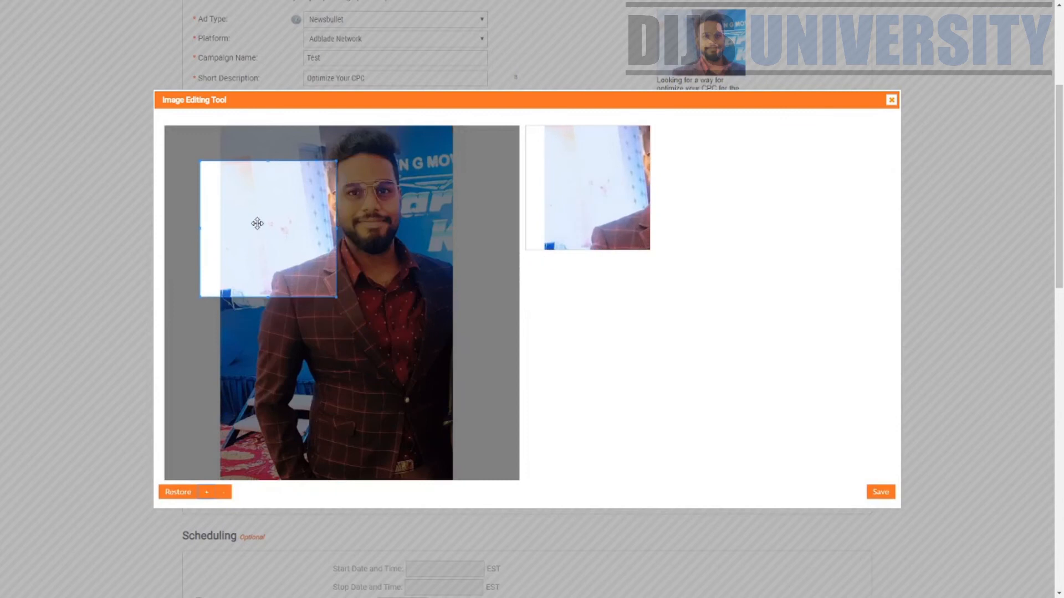
{"action": "left_click_drag", "start_coordinate": [257, 223], "coordinate": [314, 182]}
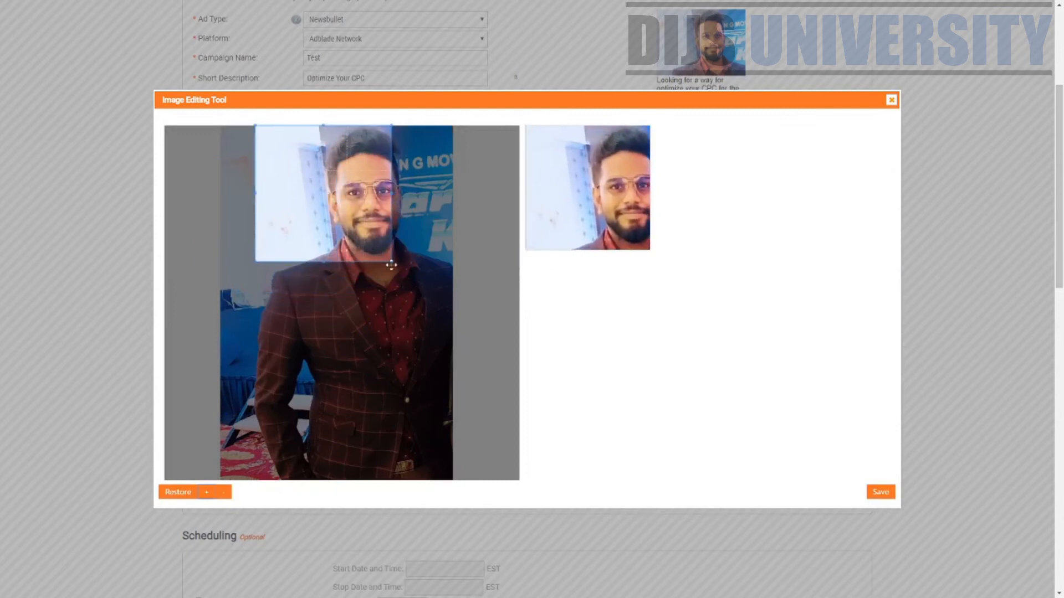
{"action": "left_click_drag", "start_coordinate": [391, 264], "coordinate": [453, 328]}
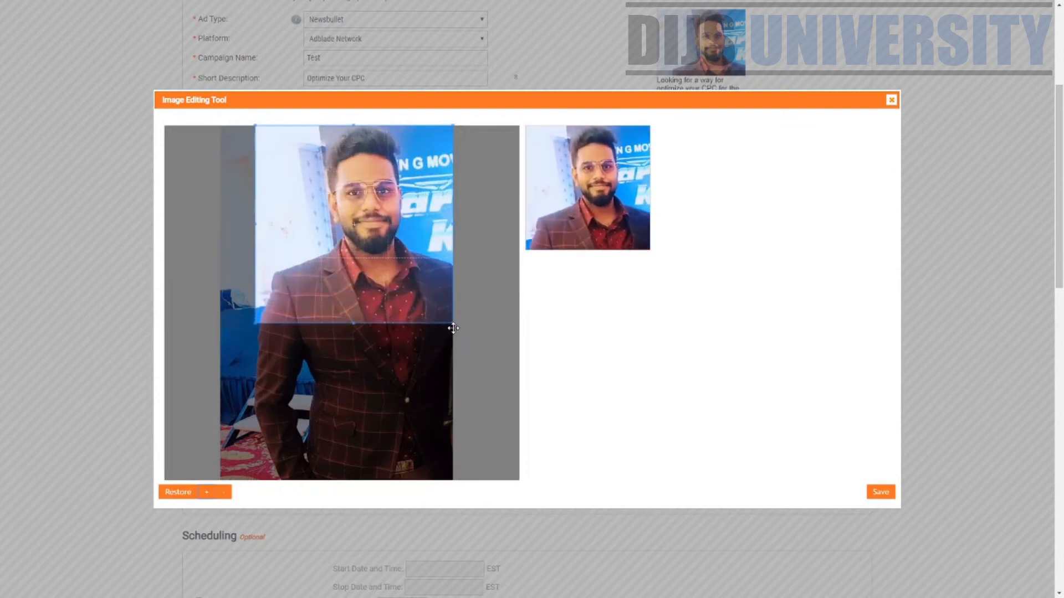
{"action": "left_click", "coordinate": [889, 492]}
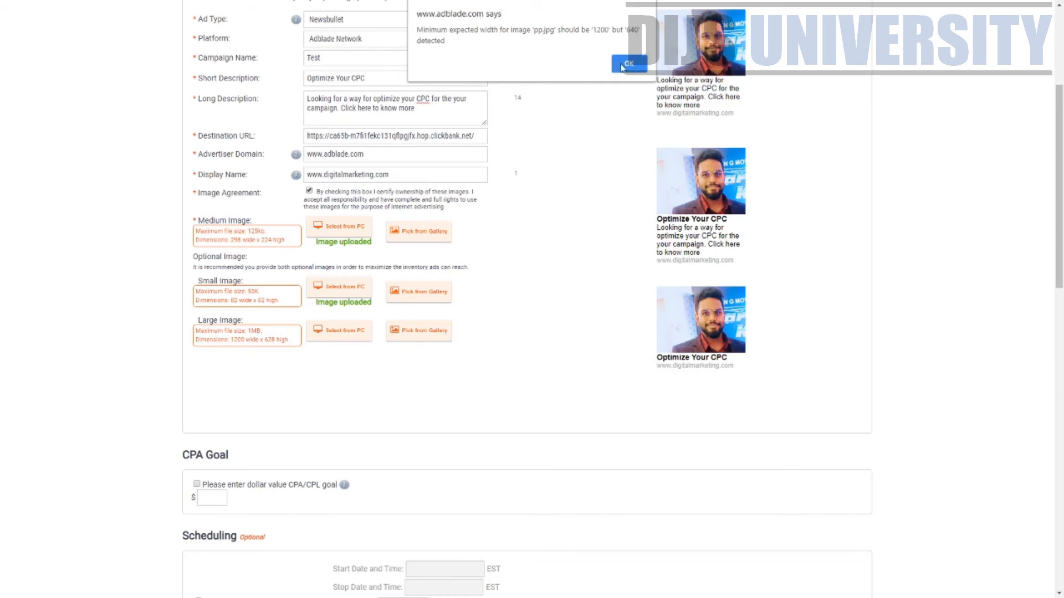
Dismiss the 1200 px width warnings and check the empty gallery for a large image
{"action": "left_click", "coordinate": [625, 64]}
{"action": "left_click", "coordinate": [340, 331]}
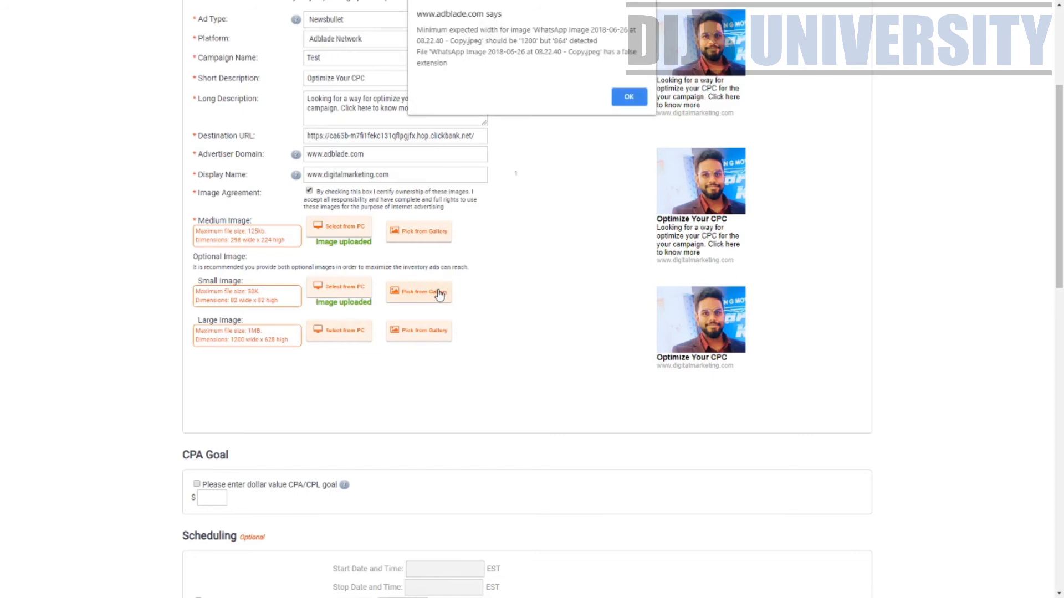
{"action": "key", "text": "Return"}
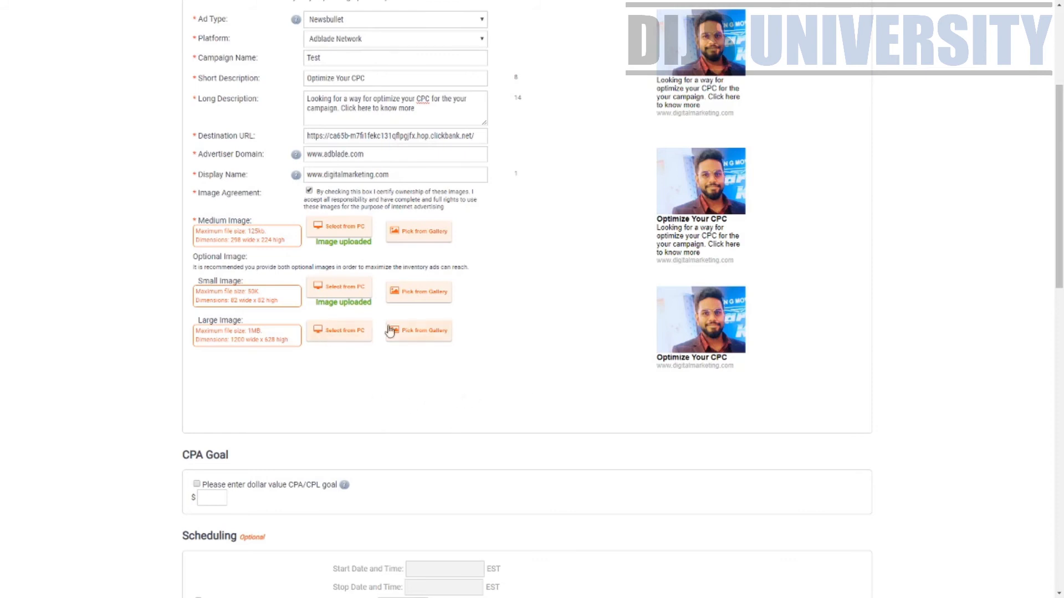
{"action": "left_click", "coordinate": [410, 337]}
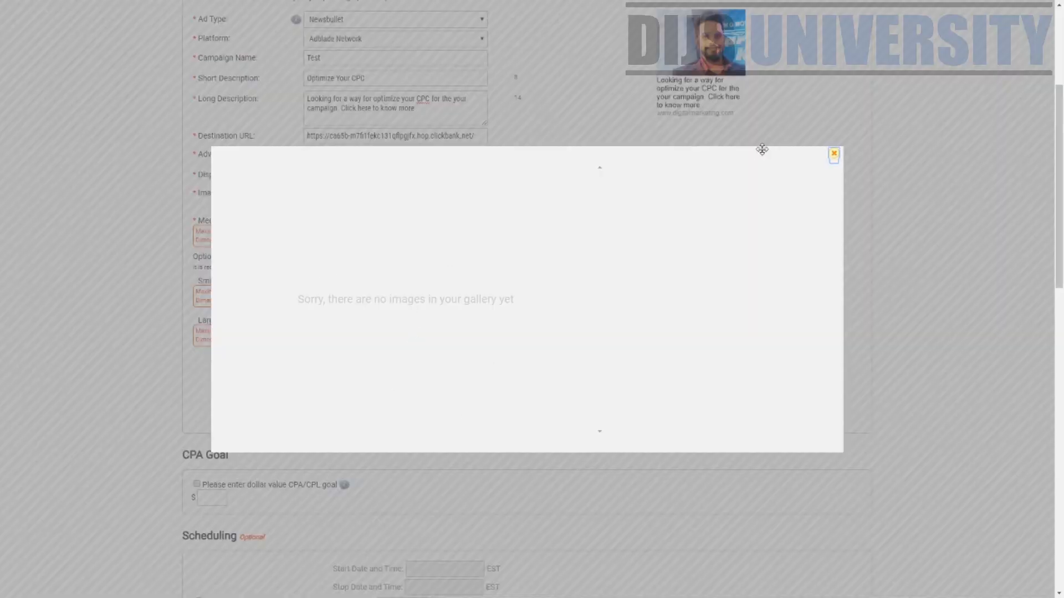
{"action": "left_click", "coordinate": [832, 155]}
Try other photos for the large image, noting its 1MB size limit
{"action": "left_click", "coordinate": [342, 332]}
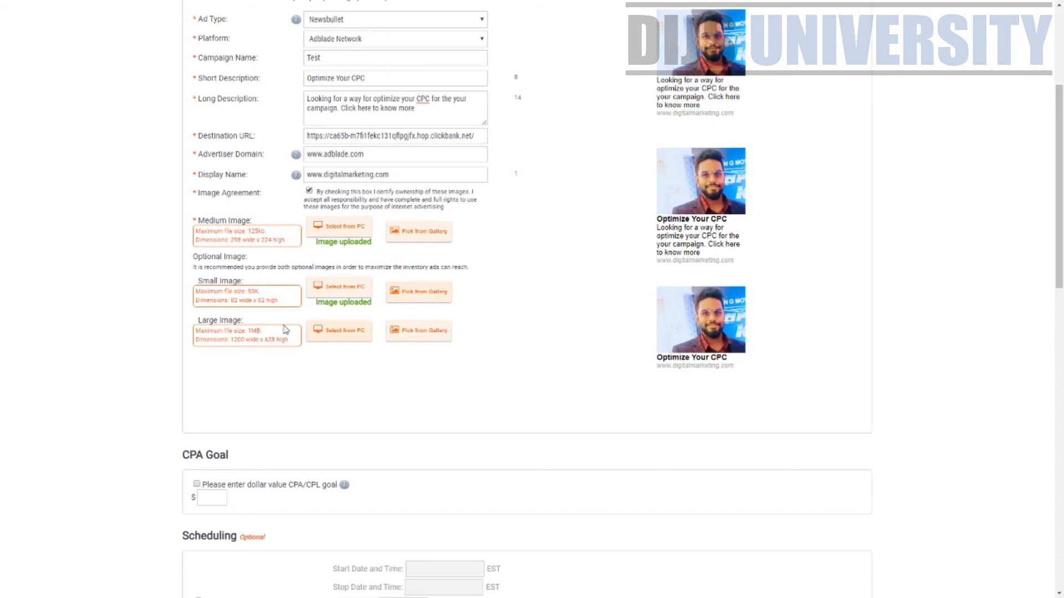
{"action": "left_click_drag", "start_coordinate": [238, 331], "coordinate": [272, 333]}
{"action": "left_click", "coordinate": [336, 399]}
{"action": "scroll", "coordinate": [344, 339], "scroll_direction": "up", "scroll_amount": 2}
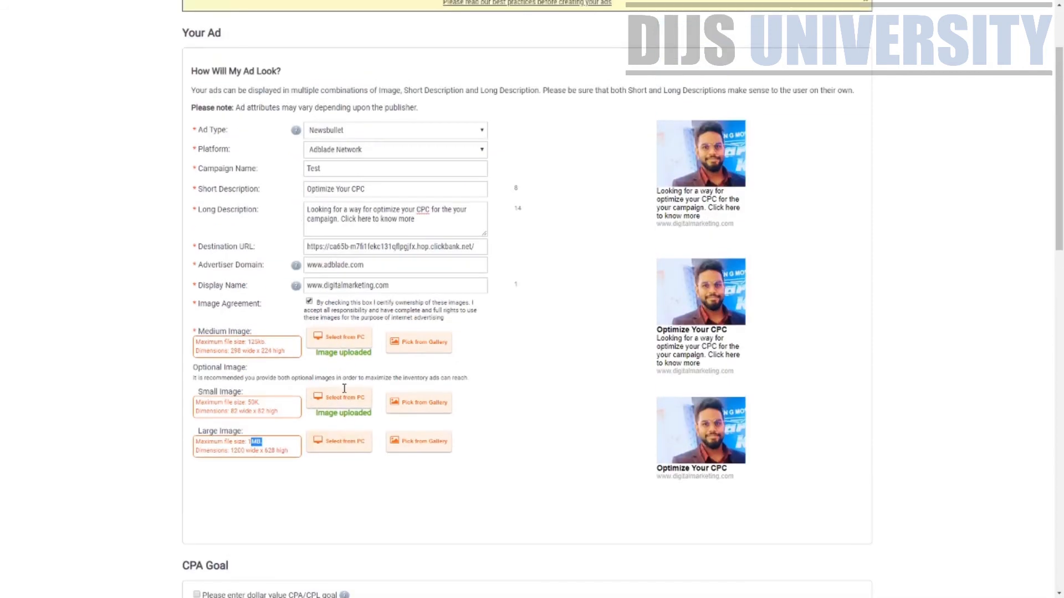
{"action": "left_click", "coordinate": [350, 446]}
{"action": "scroll", "coordinate": [527, 391], "scroll_direction": "down", "scroll_amount": 2}
{"action": "scroll", "coordinate": [524, 383], "scroll_direction": "up", "scroll_amount": 3}
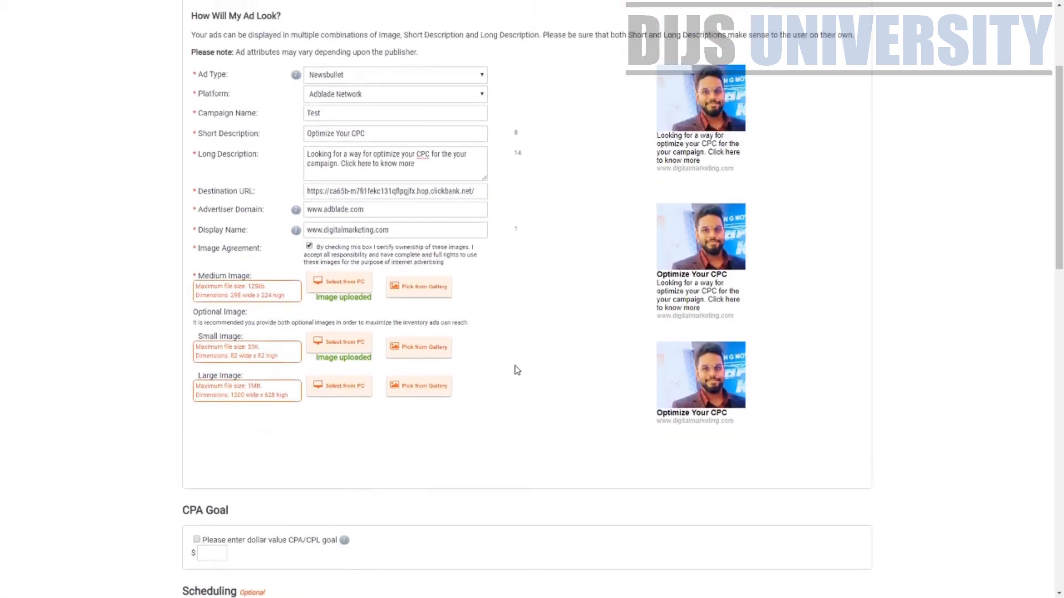
{"action": "scroll", "coordinate": [435, 500], "scroll_direction": "down", "scroll_amount": 4}
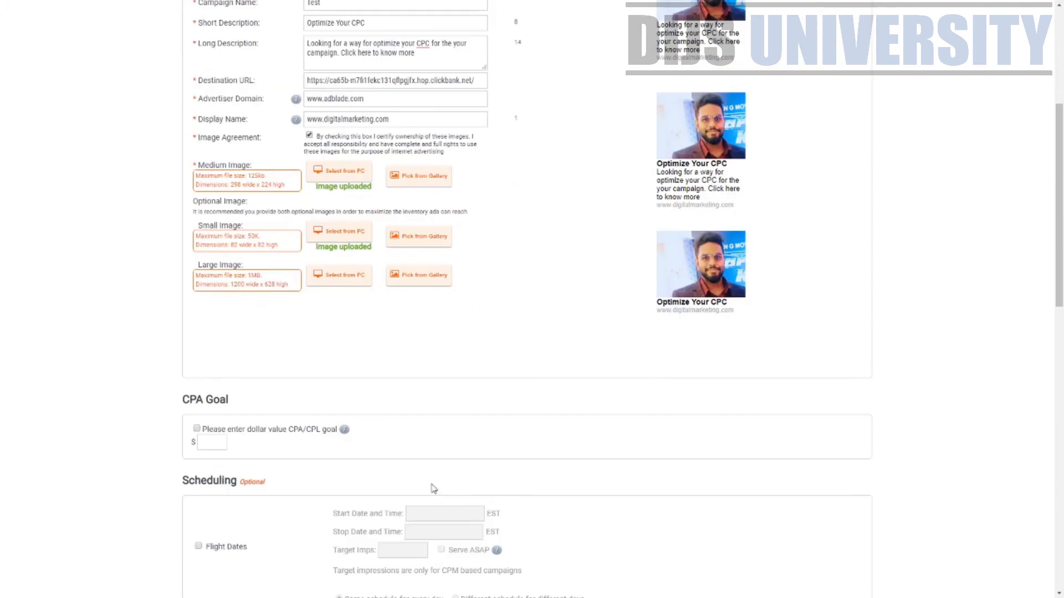
Choose the presentation screenshot as the large image and save it to the ad
{"action": "left_click", "coordinate": [366, 275]}
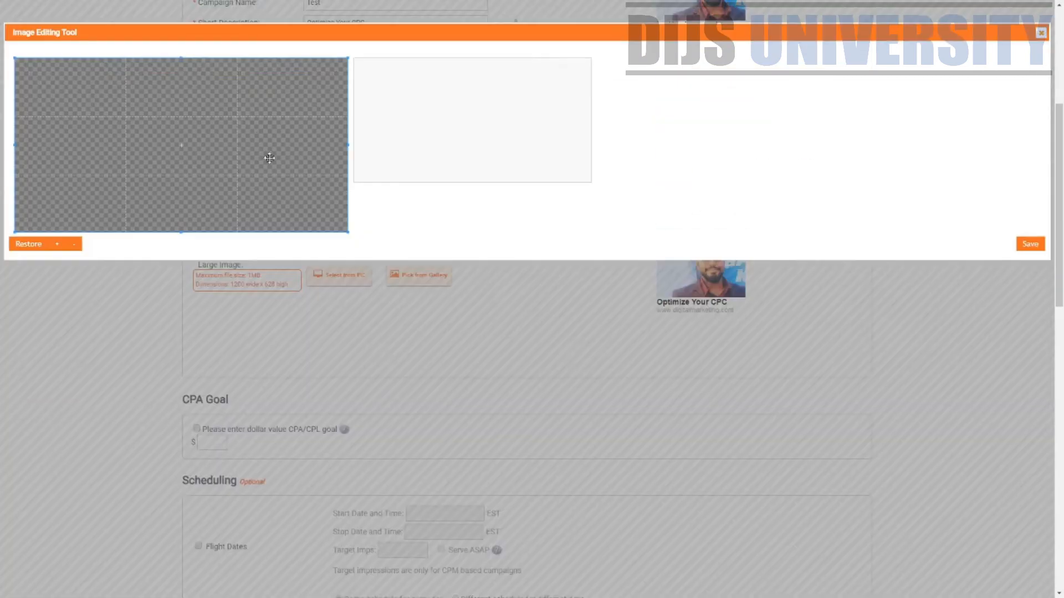
{"action": "left_click", "coordinate": [1029, 245]}
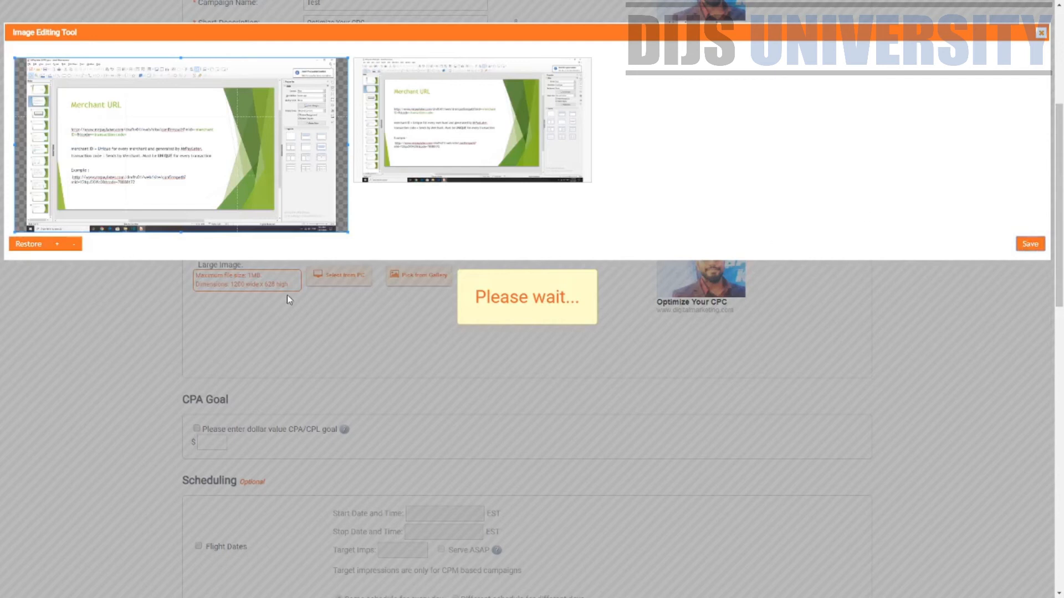
{"action": "scroll", "coordinate": [363, 252], "scroll_direction": "up", "scroll_amount": 3}
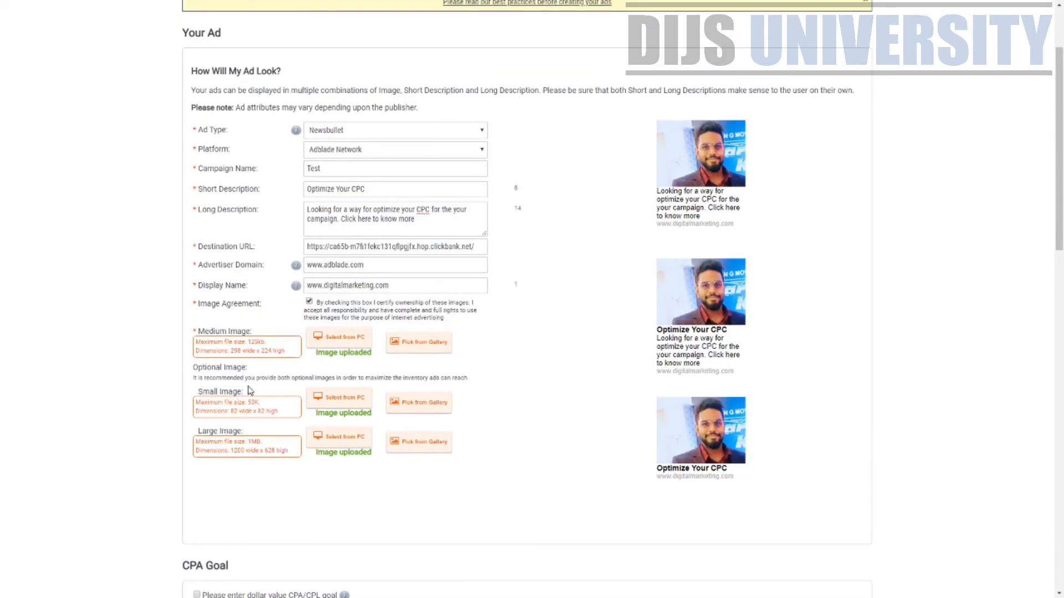
{"action": "scroll", "coordinate": [577, 278], "scroll_direction": "down", "scroll_amount": 7}
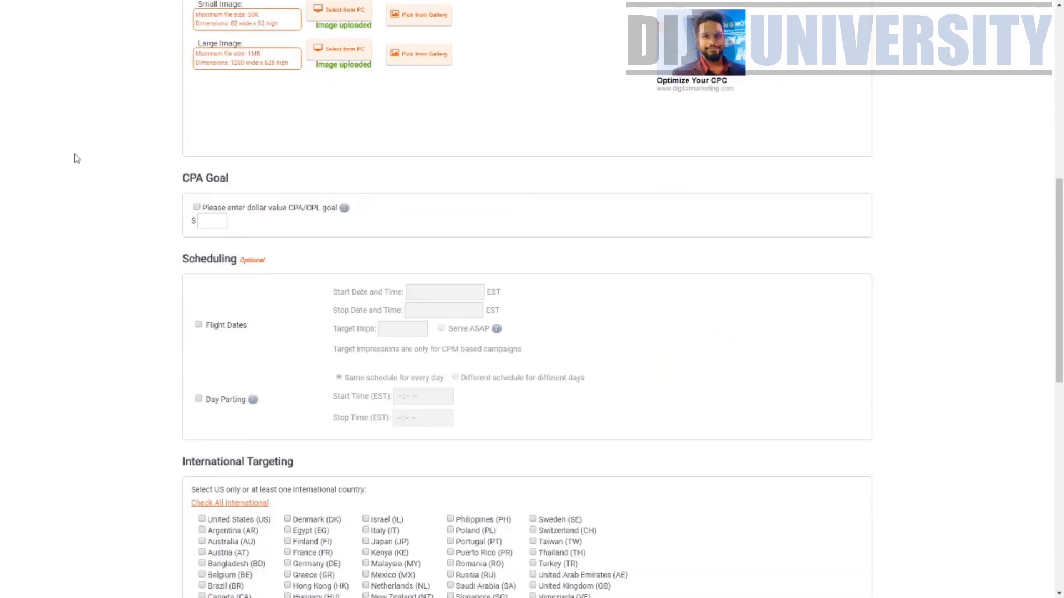
Try a $450 CPA/CPL goal, then leave the goal checkbox unticked
{"action": "left_click_drag", "start_coordinate": [230, 207], "coordinate": [332, 206]}
{"action": "mouse_move", "coordinate": [347, 214]}
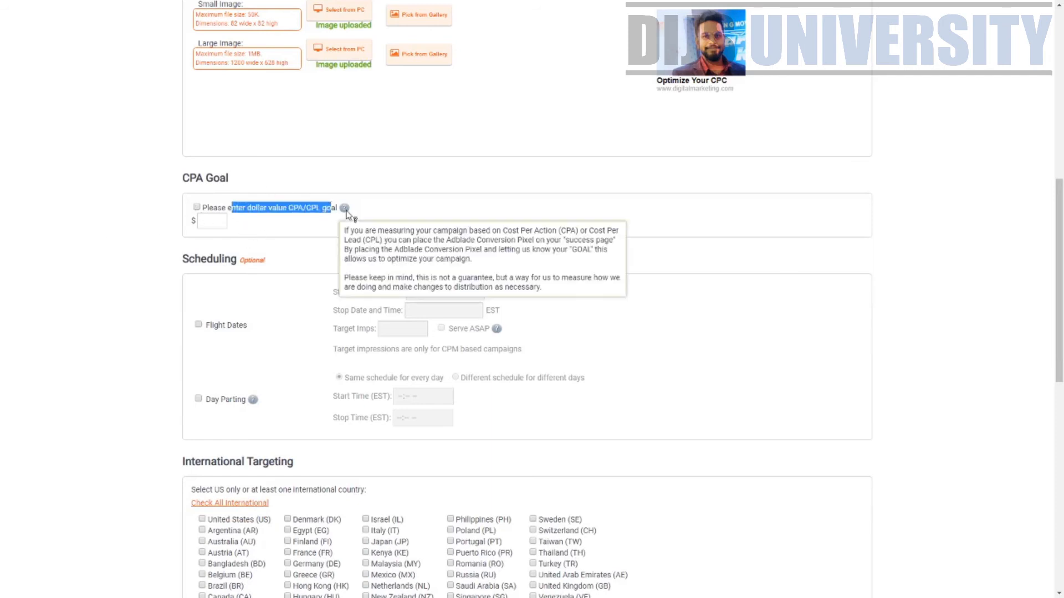
{"action": "left_click", "coordinate": [202, 228]}
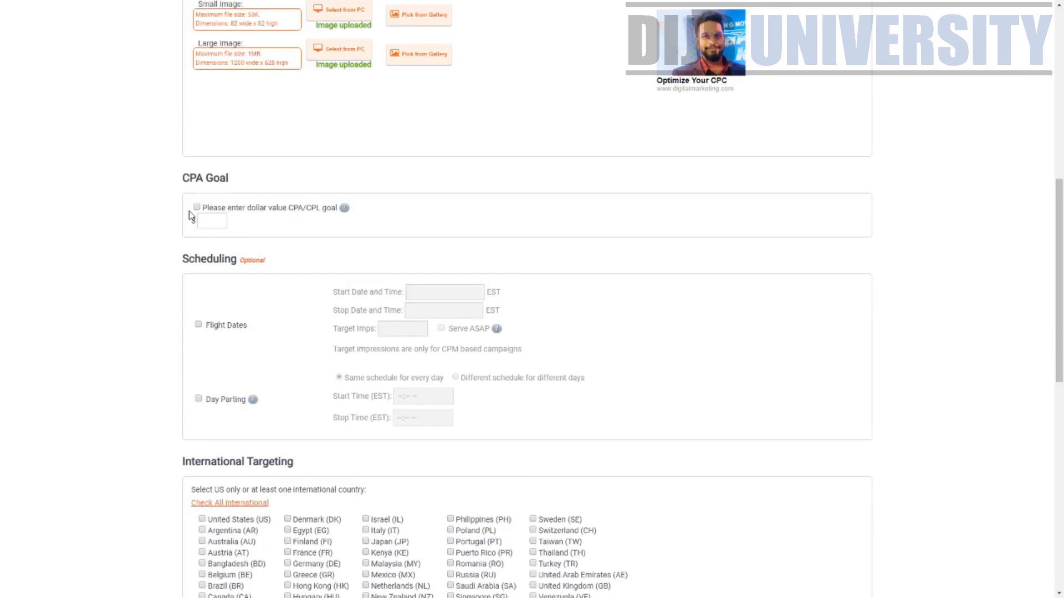
{"action": "left_click", "coordinate": [197, 208]}
{"action": "left_click", "coordinate": [196, 208]}
{"action": "left_click_drag", "start_coordinate": [306, 209], "coordinate": [319, 209]}
{"action": "scroll", "coordinate": [268, 280], "scroll_direction": "down", "scroll_amount": 1}
{"action": "scroll", "coordinate": [297, 257], "scroll_direction": "down", "scroll_amount": 3}
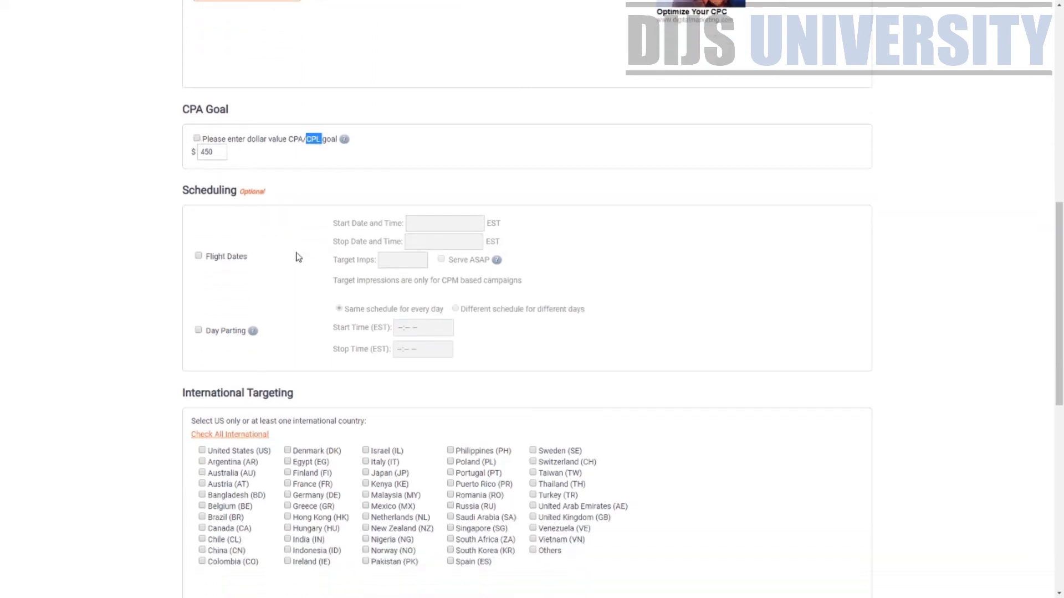
{"action": "scroll", "coordinate": [206, 222], "scroll_direction": "up", "scroll_amount": 2}
Fill in Flight Dates start and stop as 03/29/2020, then switch flight dates off
{"action": "left_click", "coordinate": [198, 215]}
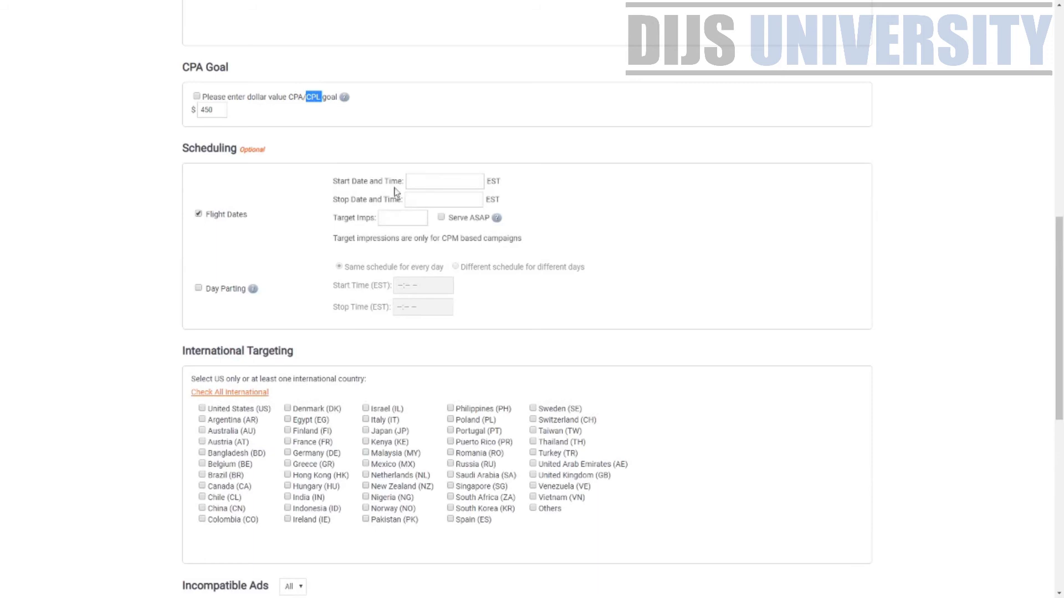
{"action": "left_click", "coordinate": [448, 177]}
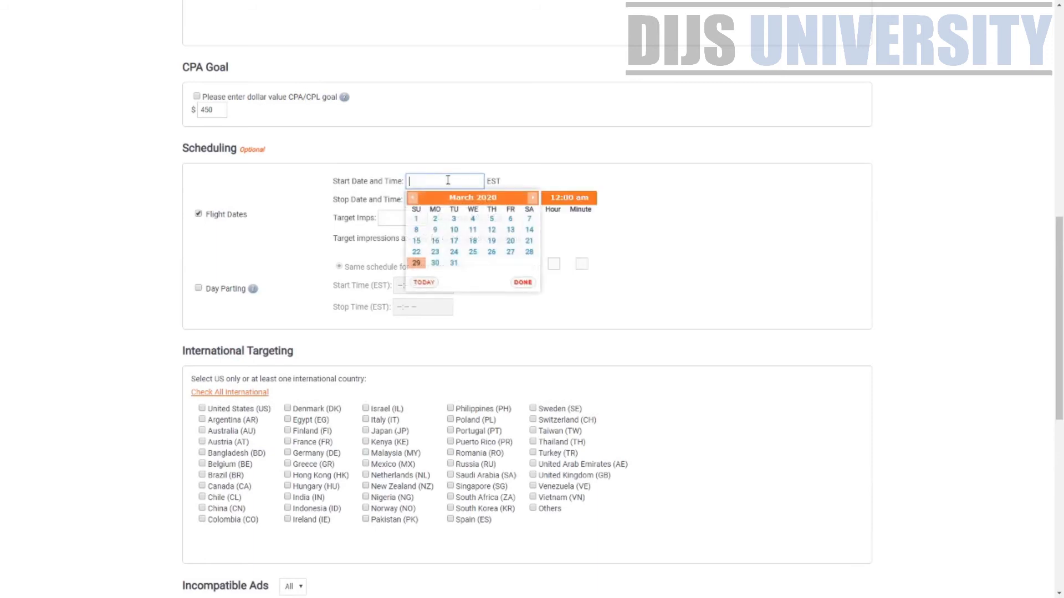
{"action": "left_click", "coordinate": [375, 198]}
{"action": "left_click", "coordinate": [410, 204]}
{"action": "left_click", "coordinate": [400, 216]}
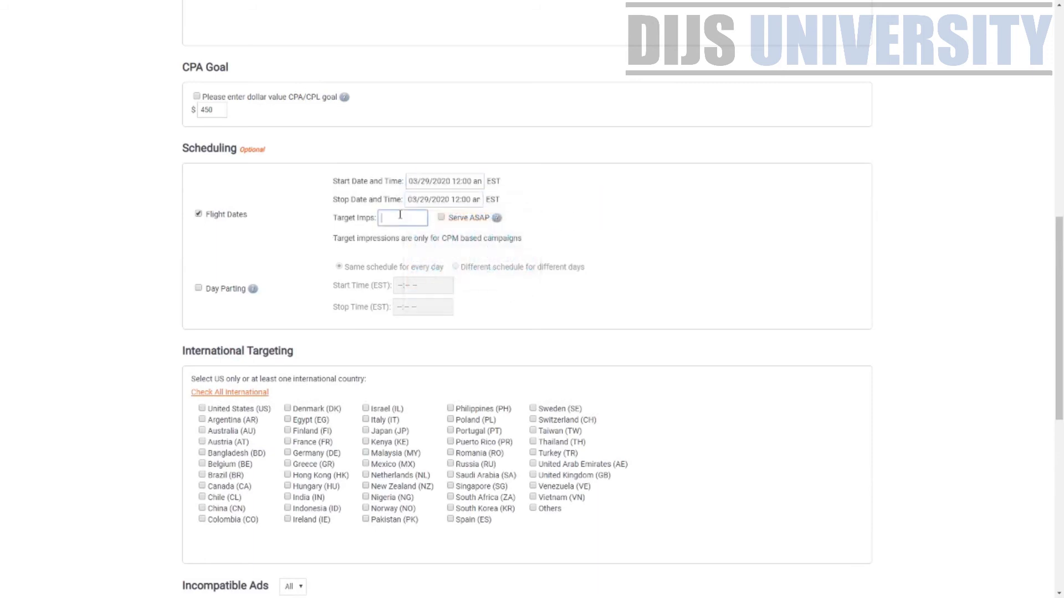
{"action": "left_click", "coordinate": [473, 233]}
{"action": "left_click_drag", "start_coordinate": [480, 221], "coordinate": [495, 221]}
{"action": "left_click", "coordinate": [199, 215]}
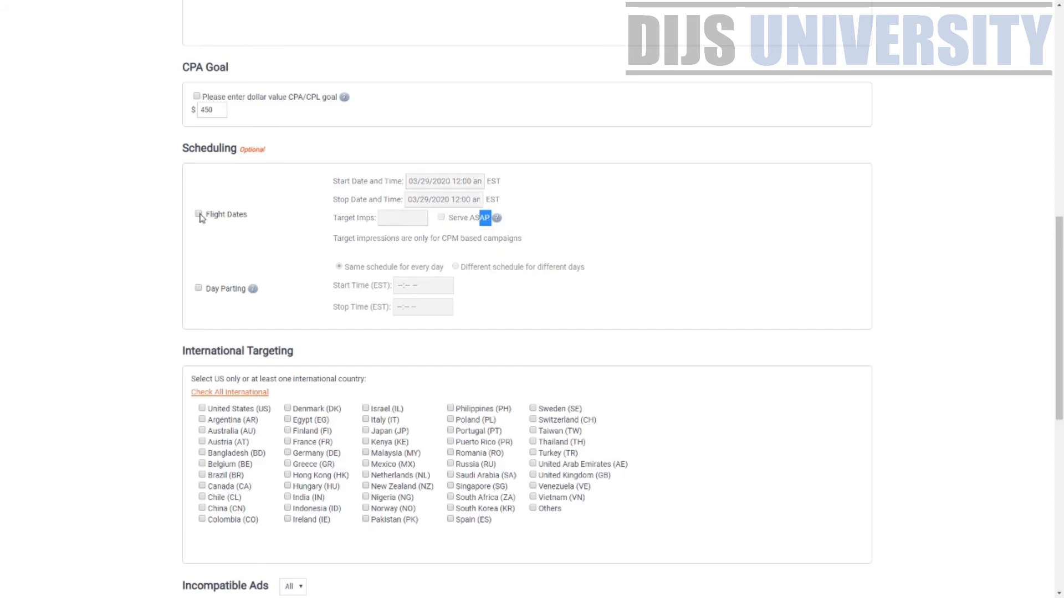
Try Day Parting with a separate schedule per day, then switch day parting off
{"action": "left_click", "coordinate": [199, 289]}
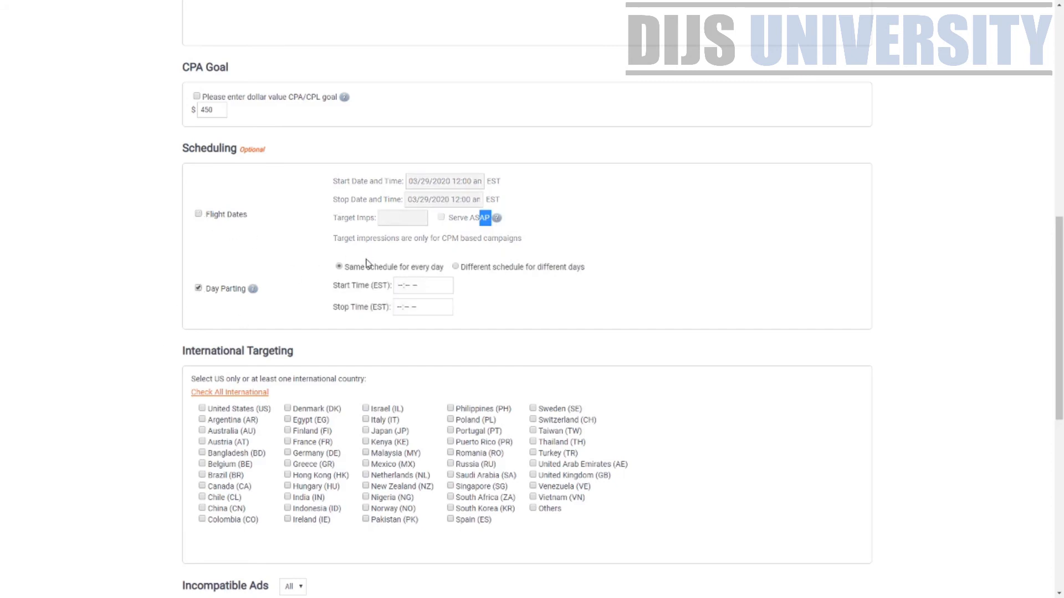
{"action": "left_click", "coordinate": [406, 287]}
{"action": "left_click", "coordinate": [455, 267]}
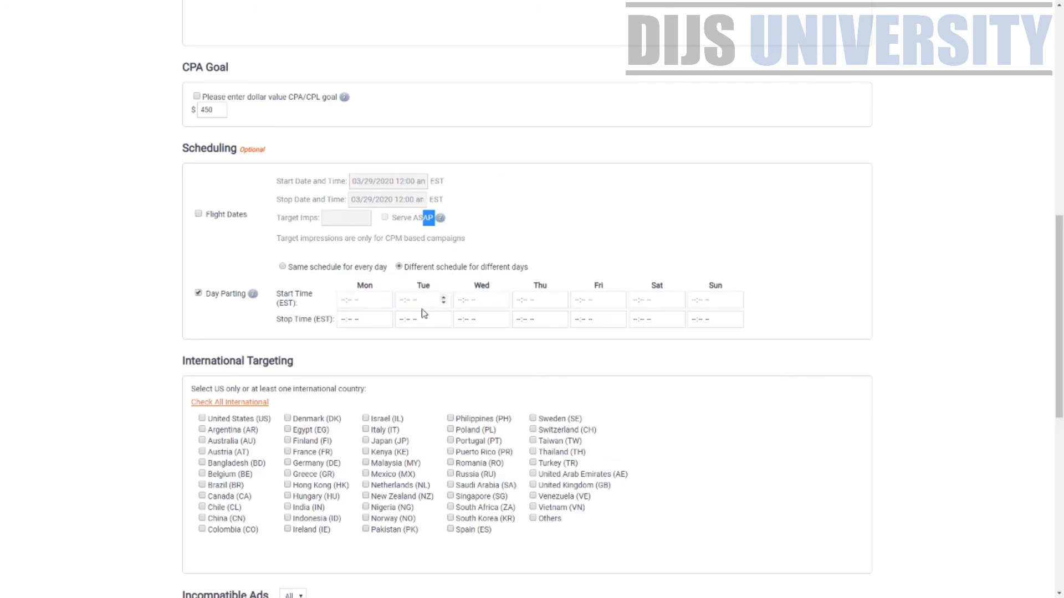
{"action": "left_click", "coordinate": [353, 300]}
{"action": "left_click", "coordinate": [287, 270]}
{"action": "left_click", "coordinate": [198, 289]}
{"action": "left_click", "coordinate": [197, 289]}
{"action": "left_click", "coordinate": [197, 289]}
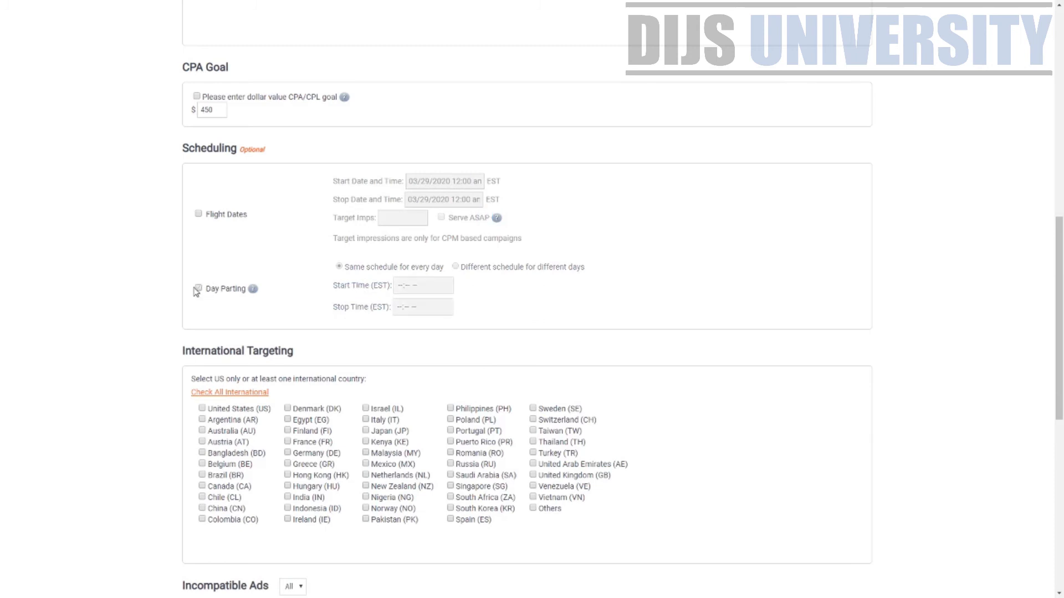
Tick Malaysia (MY) under International Targeting
{"action": "scroll", "coordinate": [700, 371], "scroll_direction": "down", "scroll_amount": 4}
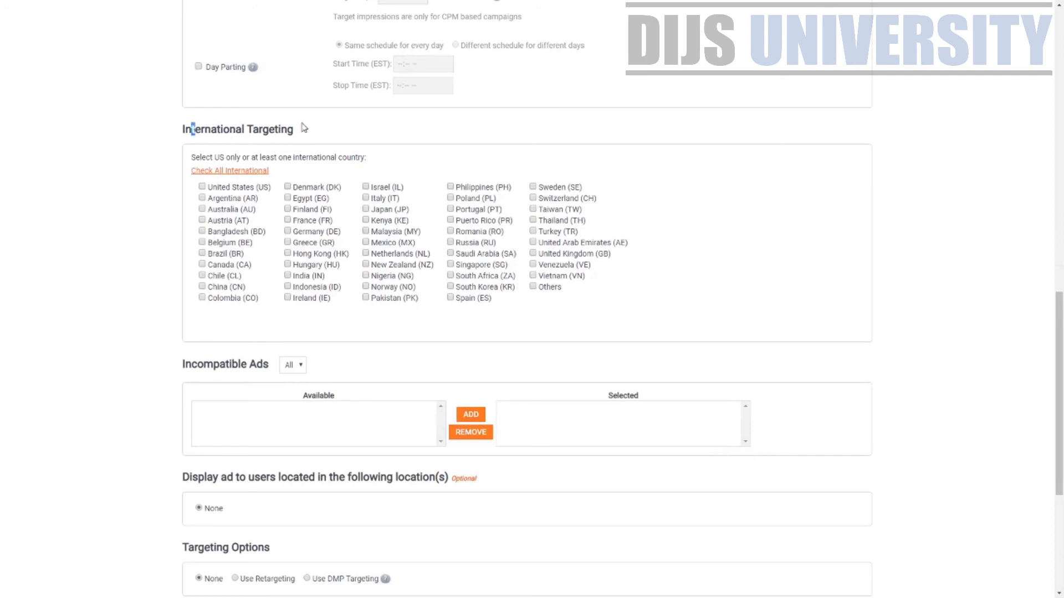
{"action": "left_click_drag", "start_coordinate": [269, 130], "coordinate": [202, 131]}
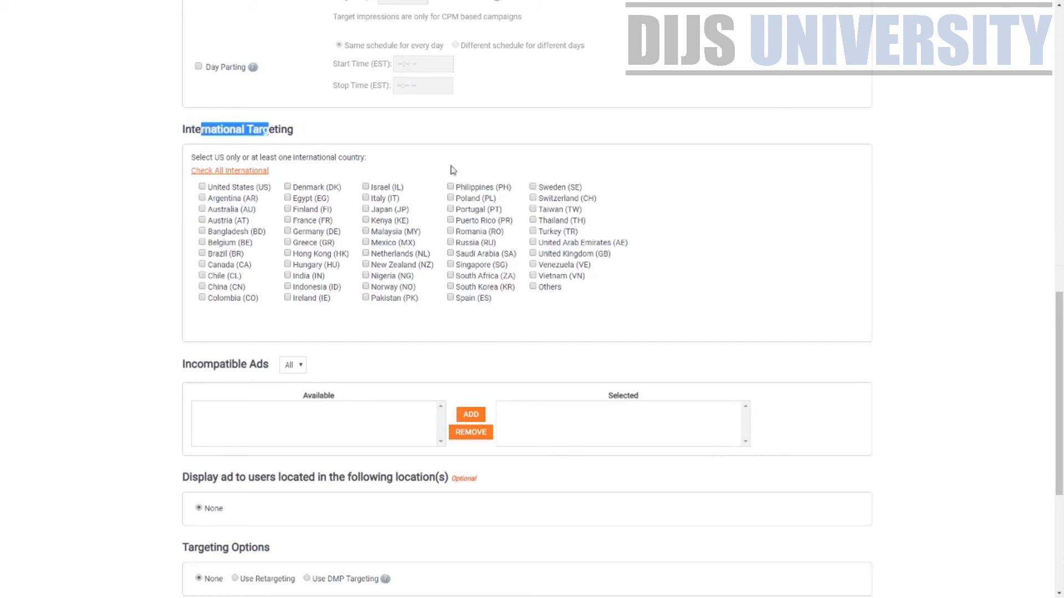
{"action": "left_click", "coordinate": [366, 232]}
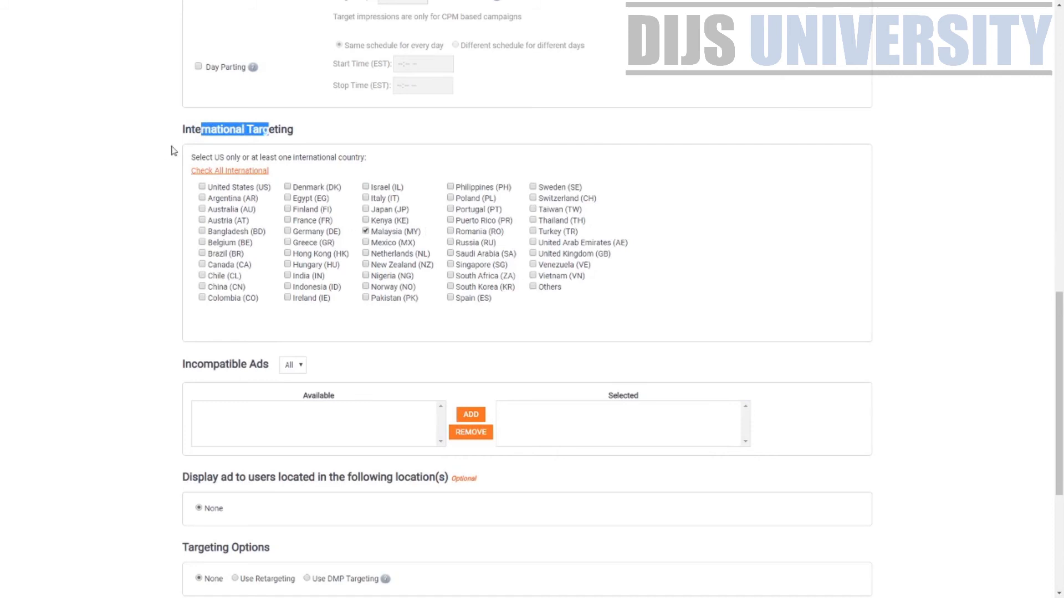
Review the Incompatible Ads section of the ad form
{"action": "scroll", "coordinate": [314, 323], "scroll_direction": "down", "scroll_amount": 2}
{"action": "triple_click", "coordinate": [296, 263]}
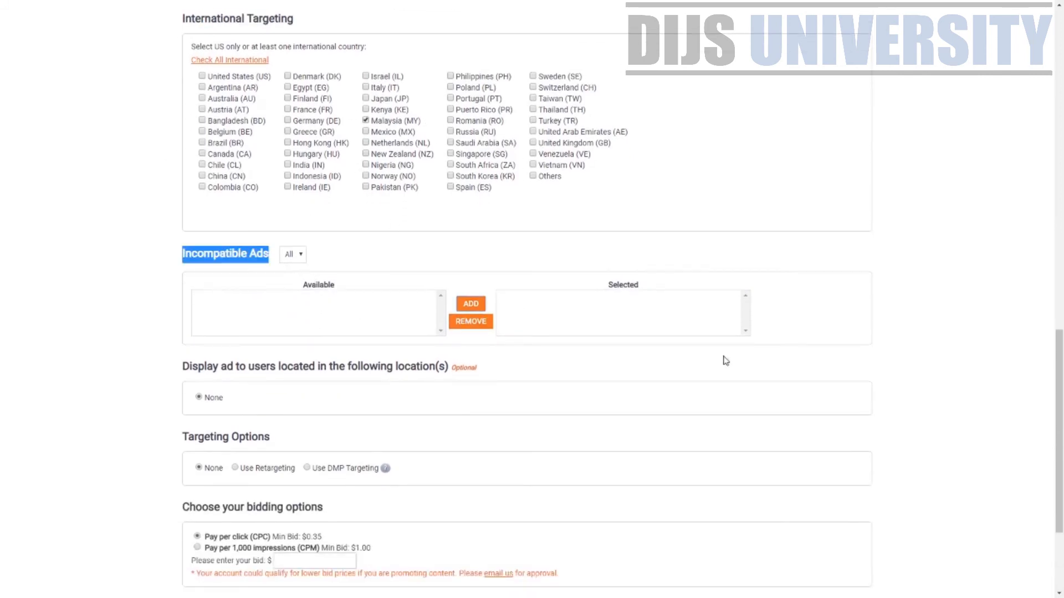
{"action": "left_click", "coordinate": [235, 303]}
{"action": "left_click", "coordinate": [250, 264]}
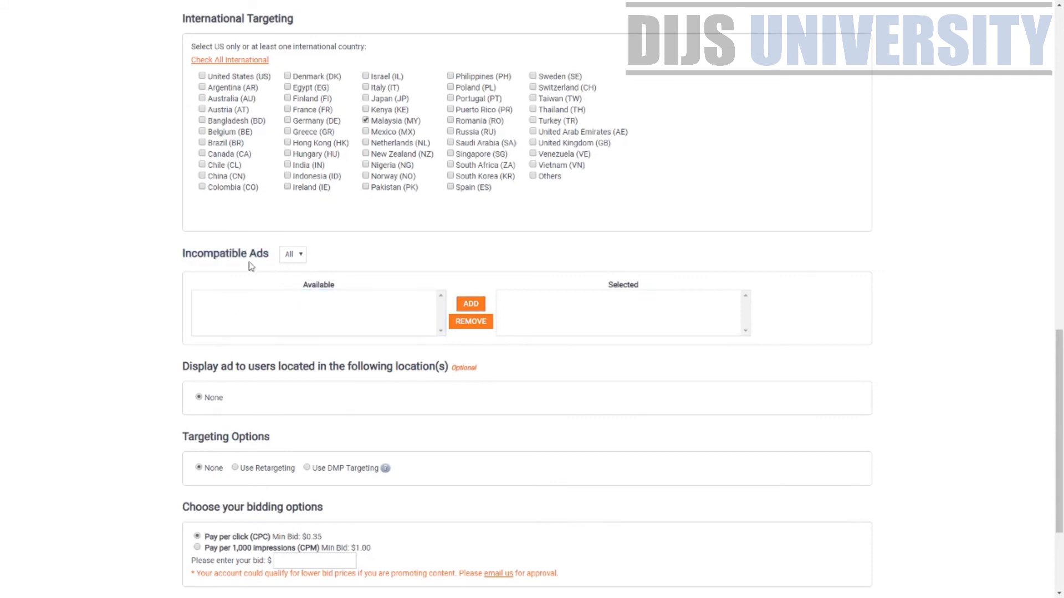
{"action": "left_click_drag", "start_coordinate": [191, 253], "coordinate": [313, 277]}
{"action": "left_click", "coordinate": [313, 277]}
{"action": "left_click_drag", "start_coordinate": [205, 261], "coordinate": [275, 266]}
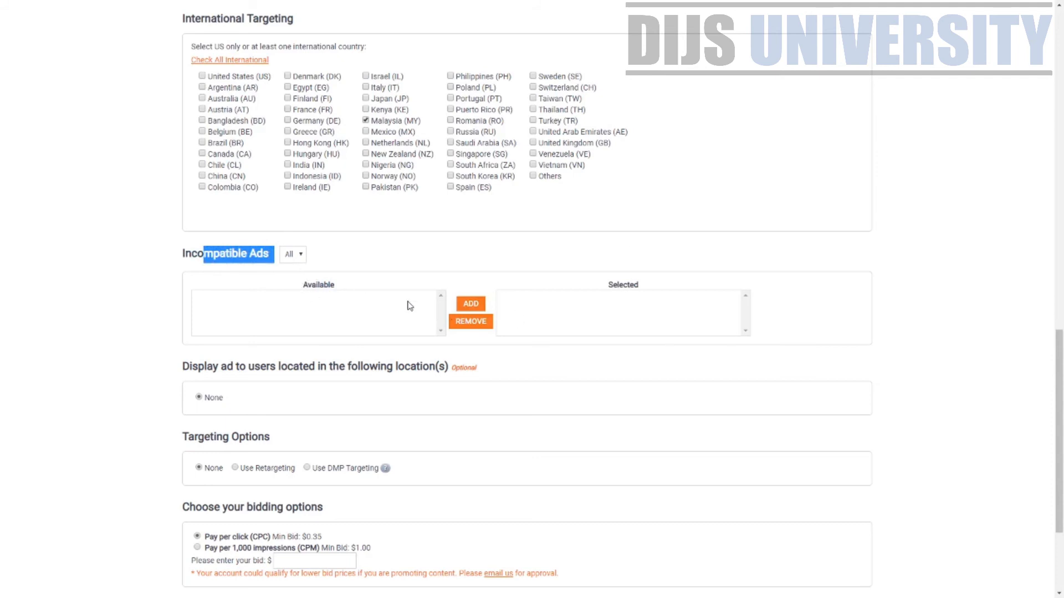
{"action": "scroll", "coordinate": [296, 364], "scroll_direction": "down", "scroll_amount": 2}
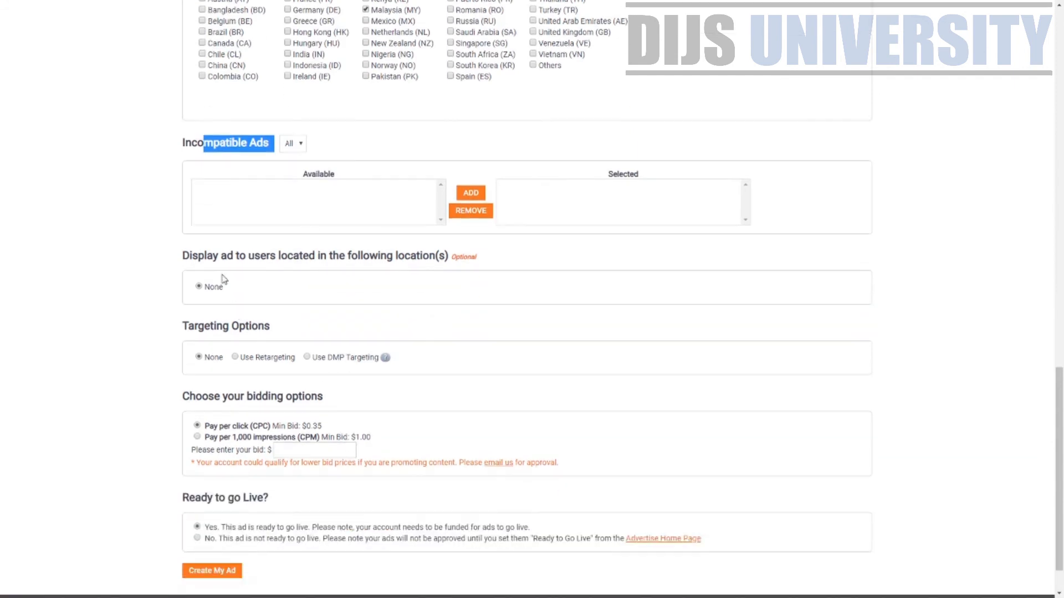
{"action": "left_click_drag", "start_coordinate": [221, 255], "coordinate": [422, 256]}
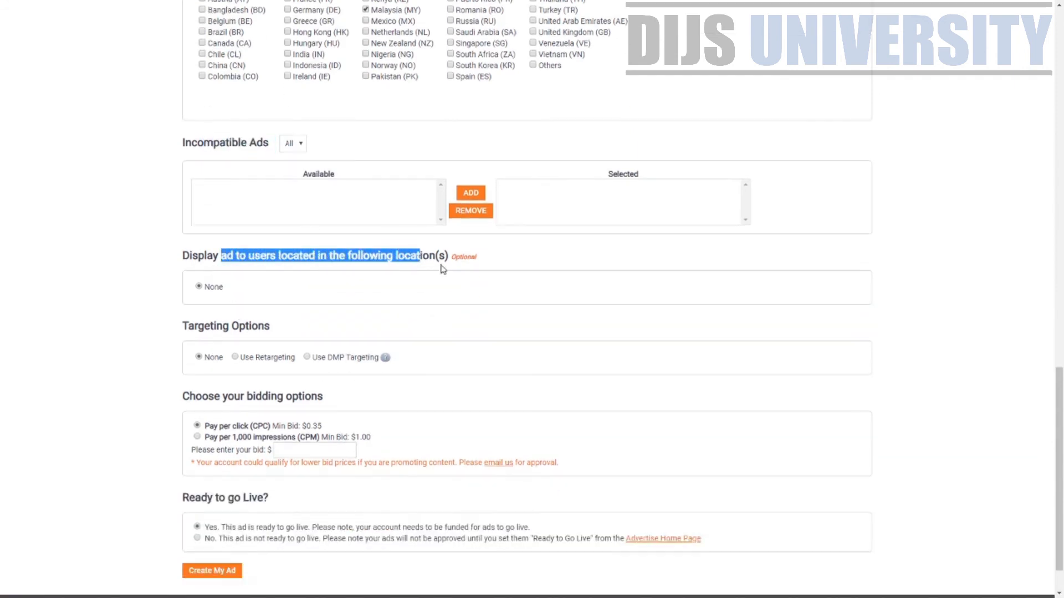
Keep no location restriction and review the Targeting Options, noting the DMP choice
{"action": "left_click", "coordinate": [199, 287]}
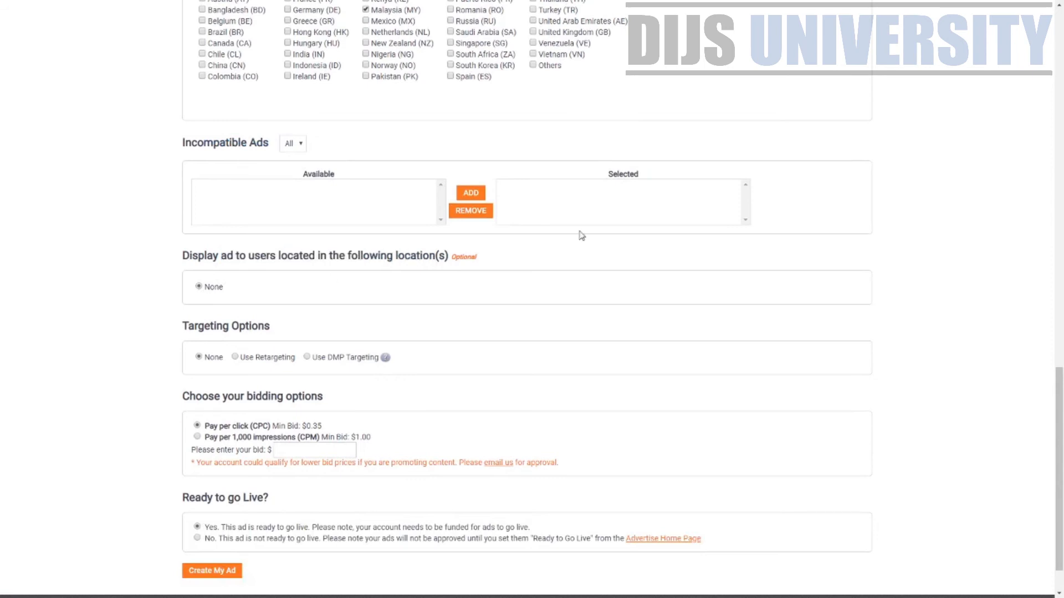
{"action": "scroll", "coordinate": [417, 300], "scroll_direction": "down", "scroll_amount": 2}
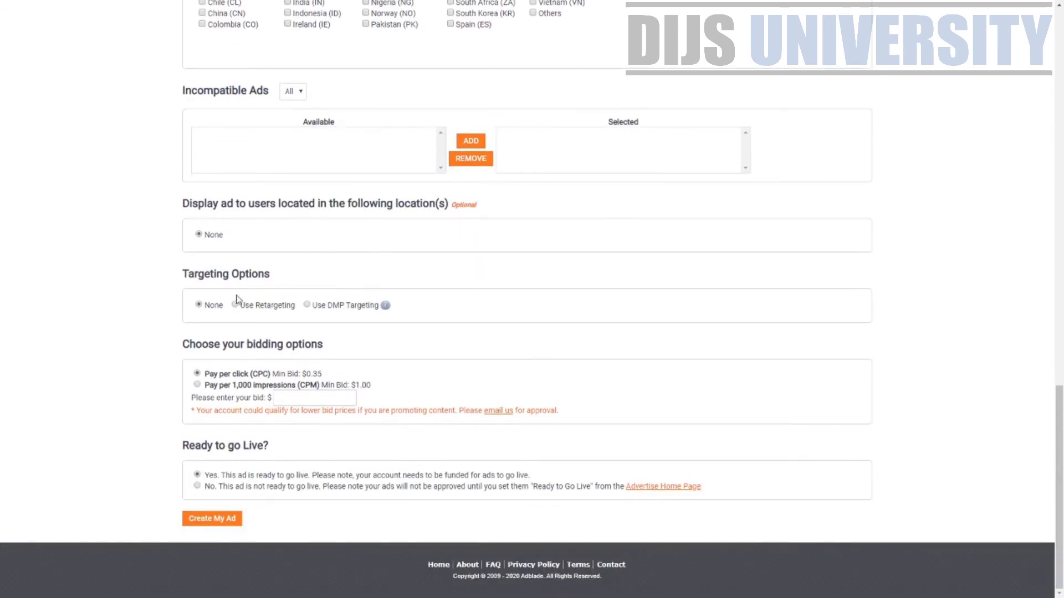
{"action": "left_click_drag", "start_coordinate": [196, 276], "coordinate": [236, 276]}
{"action": "left_click", "coordinate": [153, 292]}
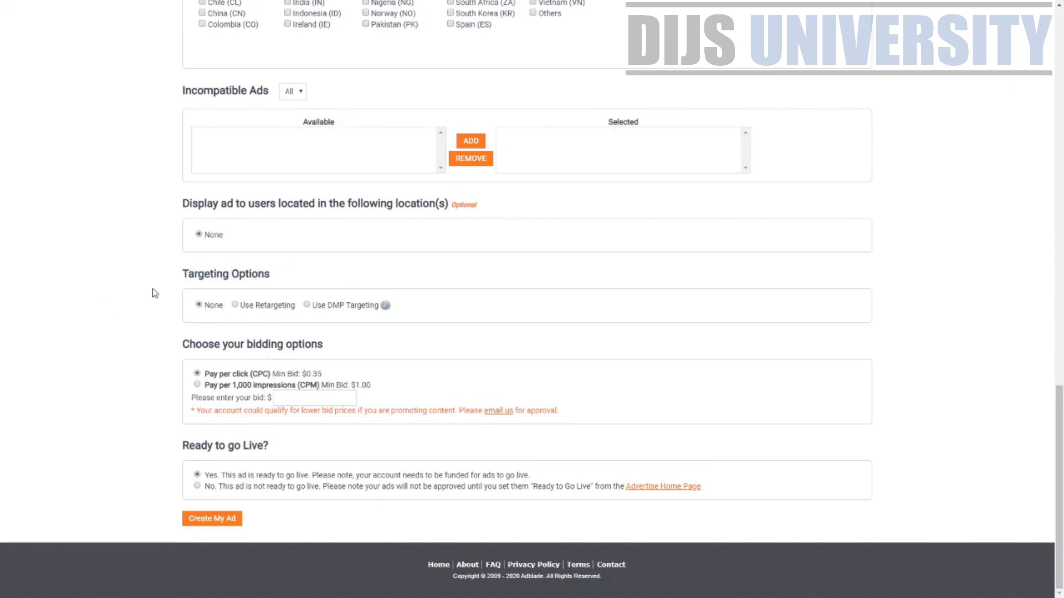
{"action": "double_click", "coordinate": [334, 308]}
{"action": "mouse_move", "coordinate": [384, 313]}
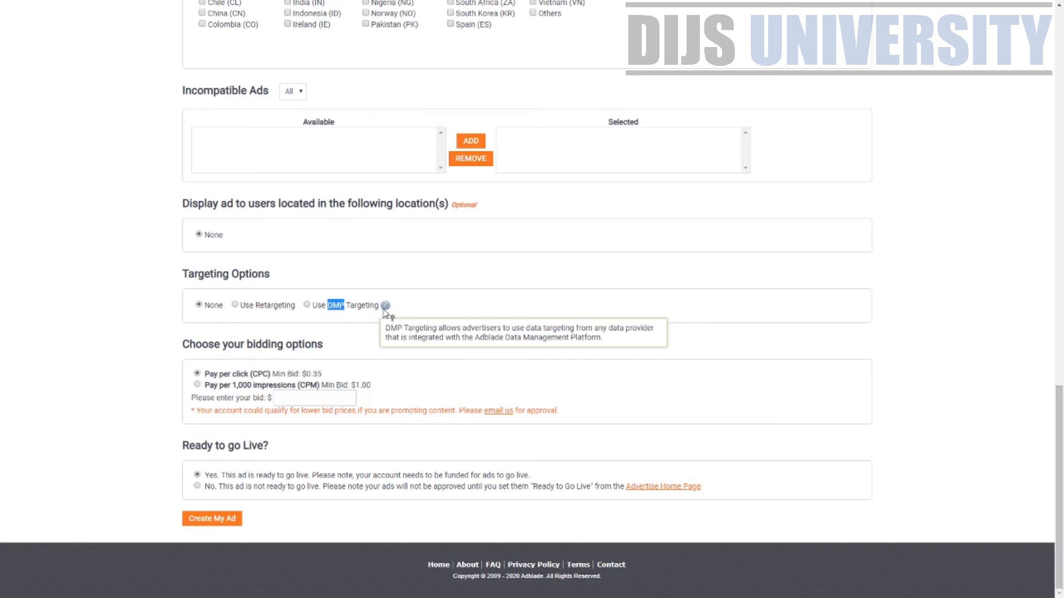
Set Targeting Options to Use DMP Targeting after dismissing a retargeting pixel prompt
{"action": "left_click", "coordinate": [307, 305]}
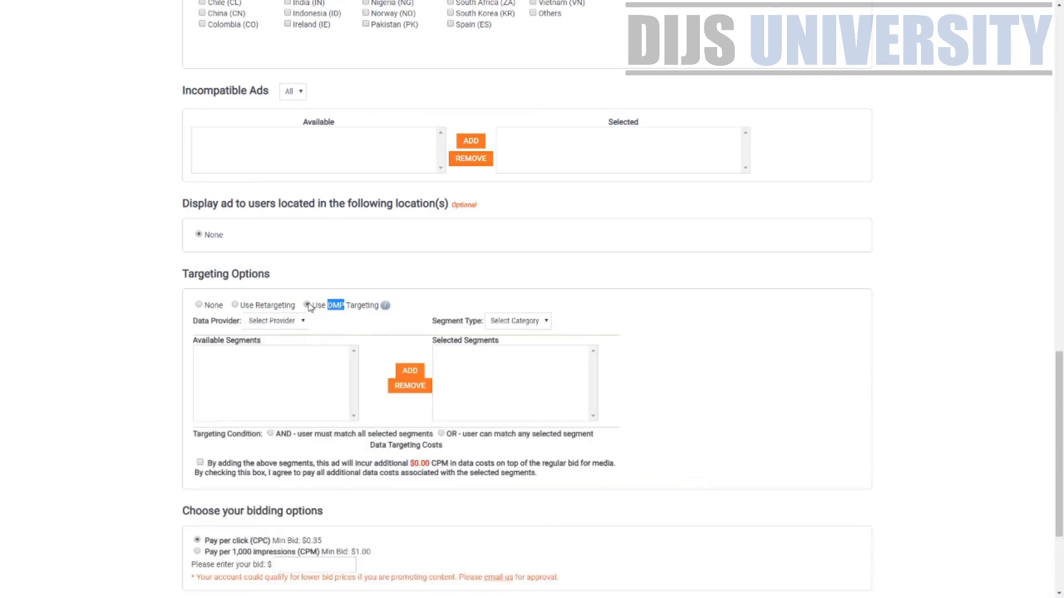
{"action": "left_click", "coordinate": [235, 305]}
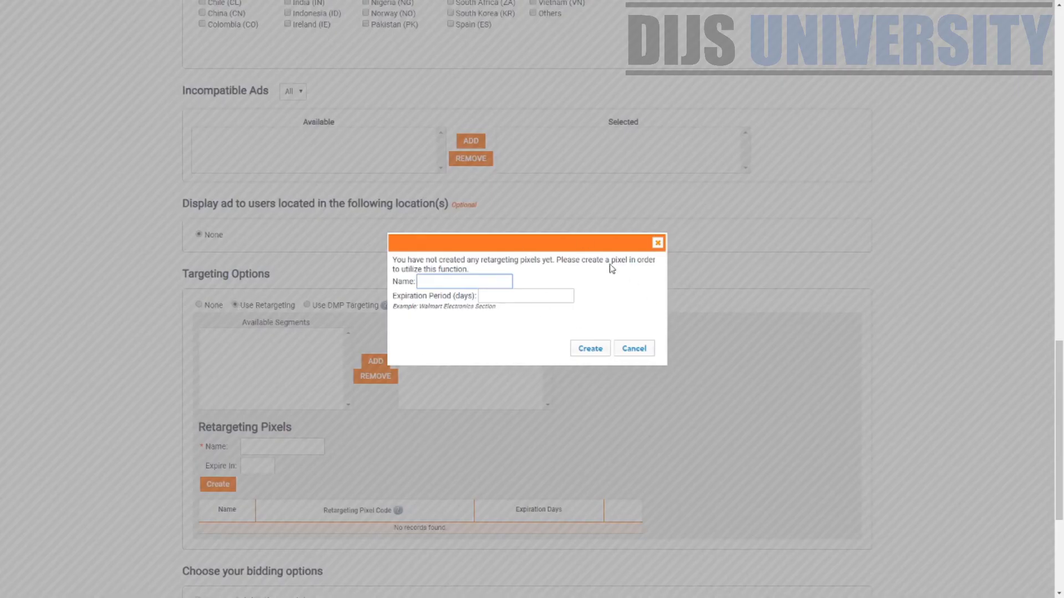
{"action": "left_click", "coordinate": [658, 244]}
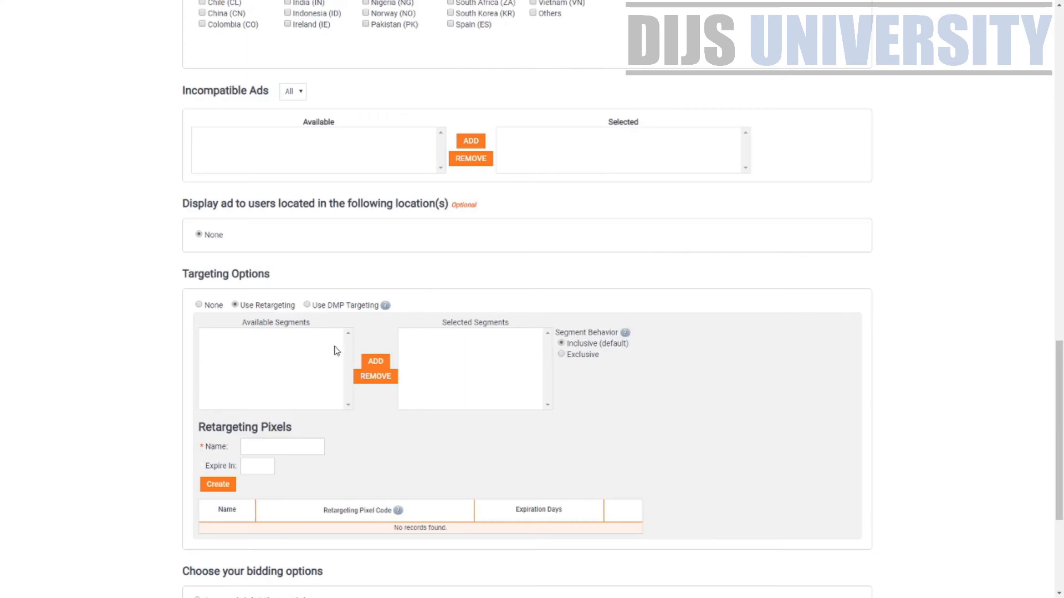
{"action": "scroll", "coordinate": [299, 342], "scroll_direction": "down", "scroll_amount": 2}
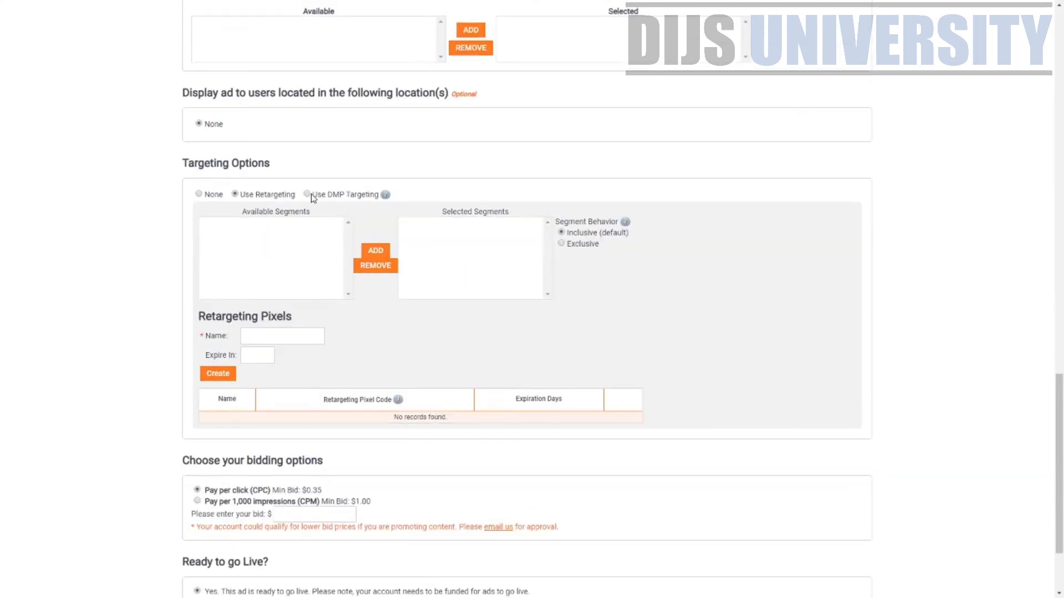
{"action": "left_click", "coordinate": [308, 195]}
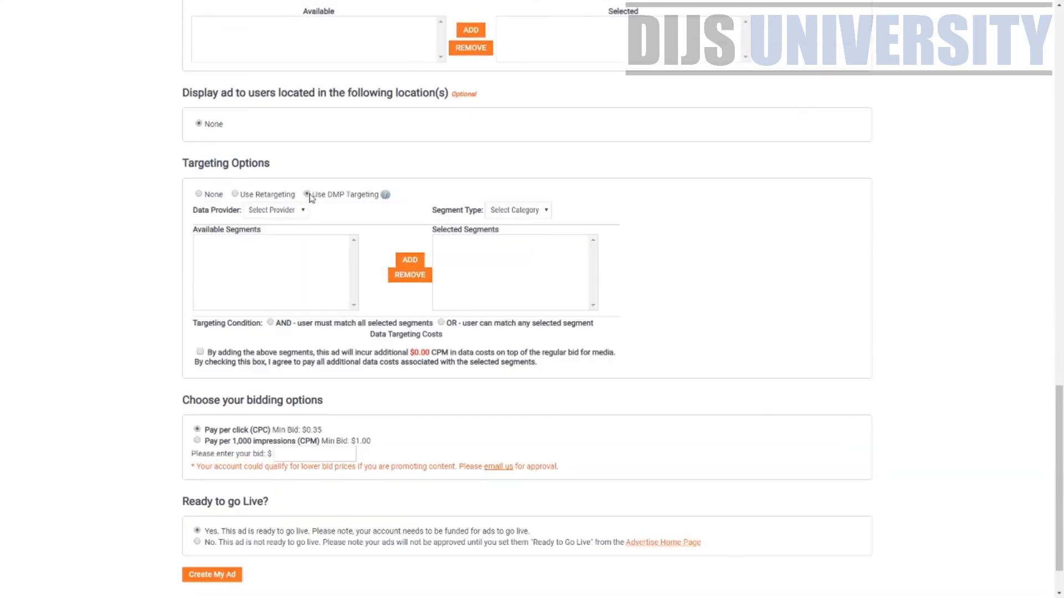
Choose Adblade as the data provider and Behavioral as the segment type
{"action": "left_click", "coordinate": [280, 212]}
{"action": "left_click", "coordinate": [287, 251]}
{"action": "left_click", "coordinate": [510, 212]}
{"action": "left_click", "coordinate": [510, 232]}
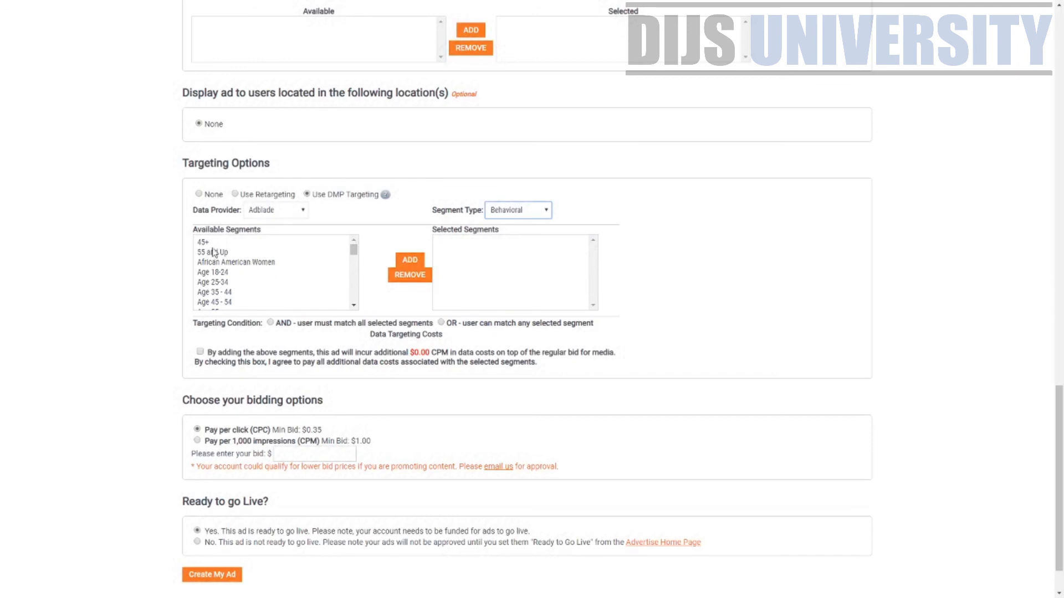
Add Personal Finance and Technology to the selected segments
{"action": "left_click", "coordinate": [355, 264]}
{"action": "scroll", "coordinate": [260, 280], "scroll_direction": "down", "scroll_amount": 4}
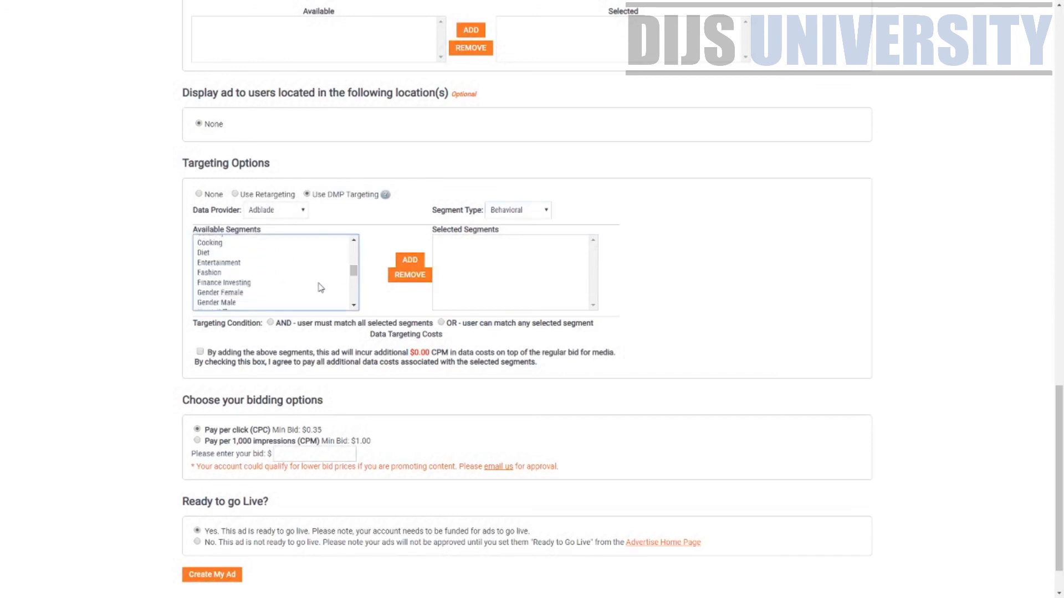
{"action": "left_click_drag", "start_coordinate": [354, 273], "coordinate": [355, 295]}
{"action": "left_click", "coordinate": [261, 250]}
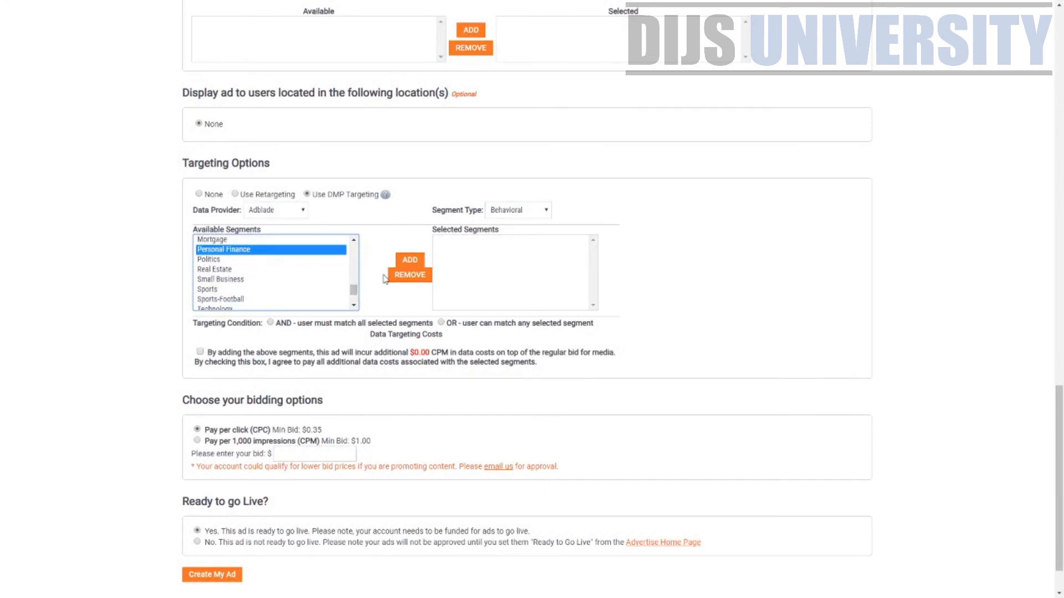
{"action": "left_click", "coordinate": [410, 262]}
{"action": "left_click_drag", "start_coordinate": [354, 297], "coordinate": [353, 301]}
{"action": "left_click", "coordinate": [219, 272]}
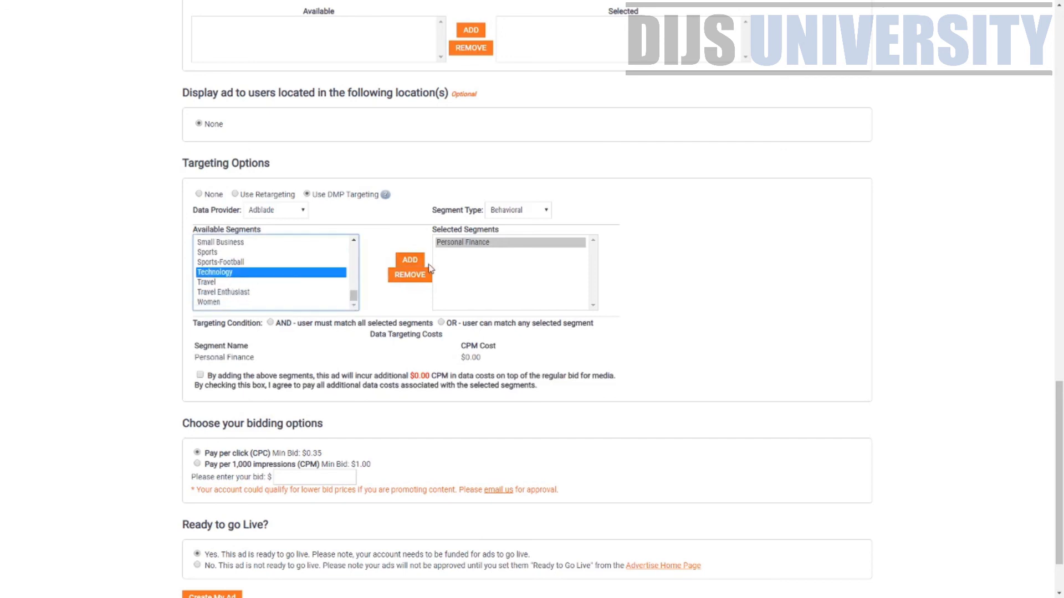
{"action": "left_click", "coordinate": [410, 261]}
{"action": "mouse_move", "coordinate": [390, 197]}
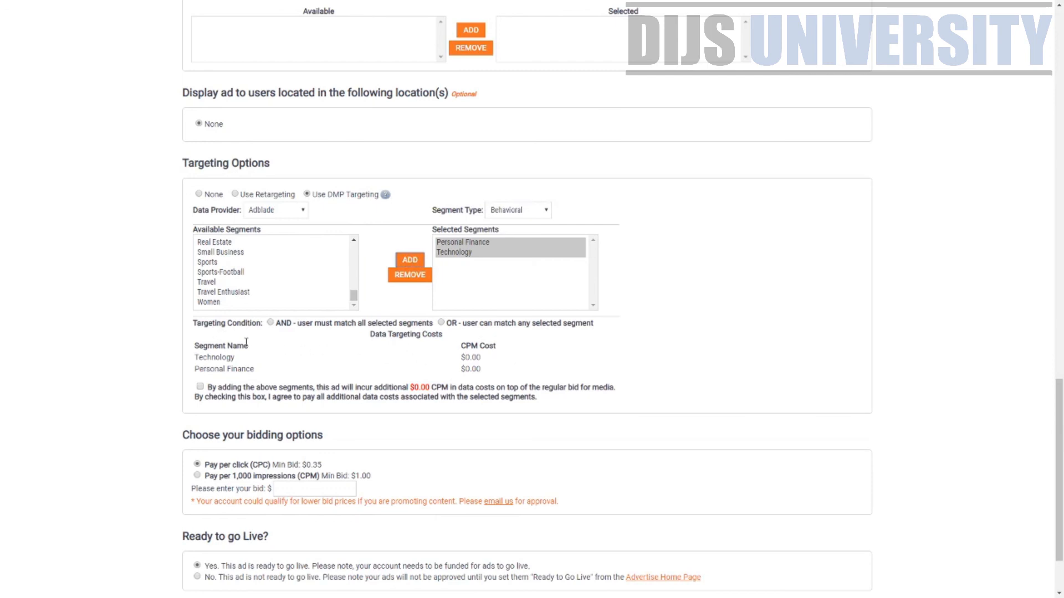
Set the targeting condition to match any selected segment (OR)
{"action": "left_click", "coordinate": [270, 323]}
{"action": "left_click_drag", "start_coordinate": [222, 324], "coordinate": [433, 326]}
{"action": "left_click", "coordinate": [403, 331]}
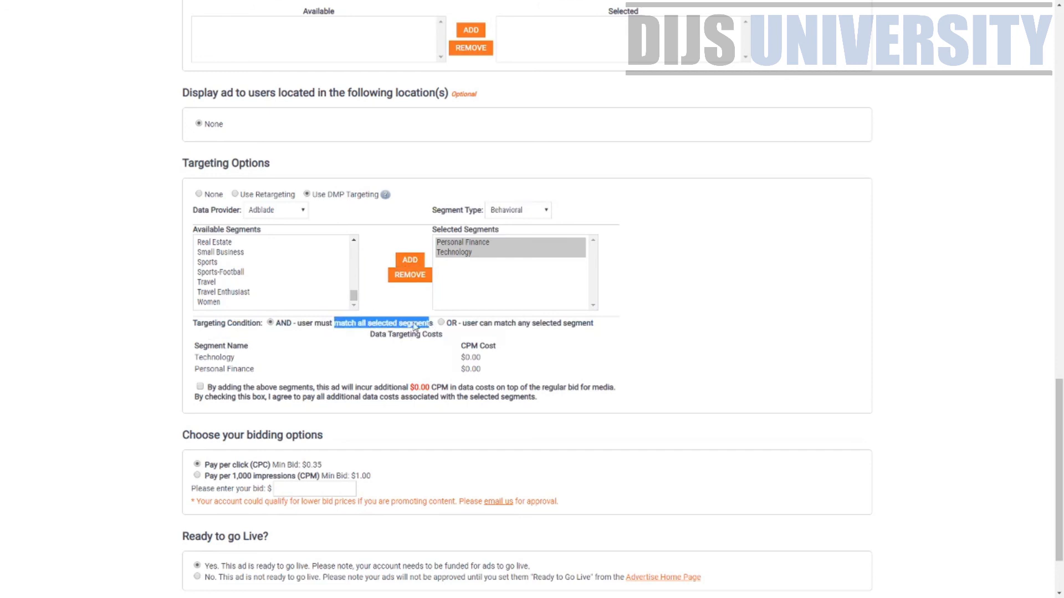
{"action": "left_click", "coordinate": [274, 338]}
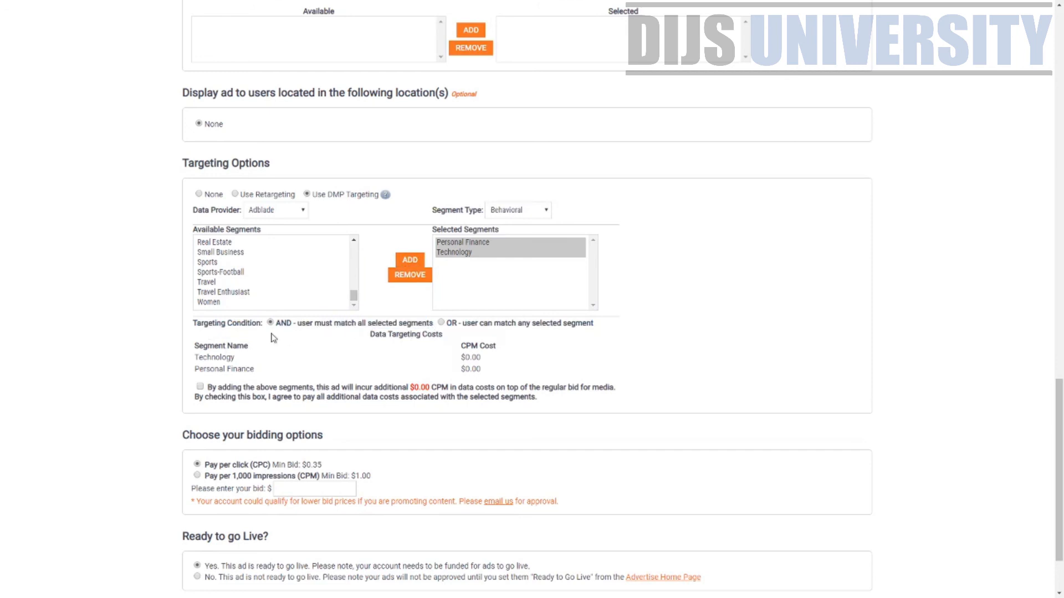
{"action": "left_click", "coordinate": [441, 322]}
{"action": "left_click_drag", "start_coordinate": [517, 325], "coordinate": [477, 251]}
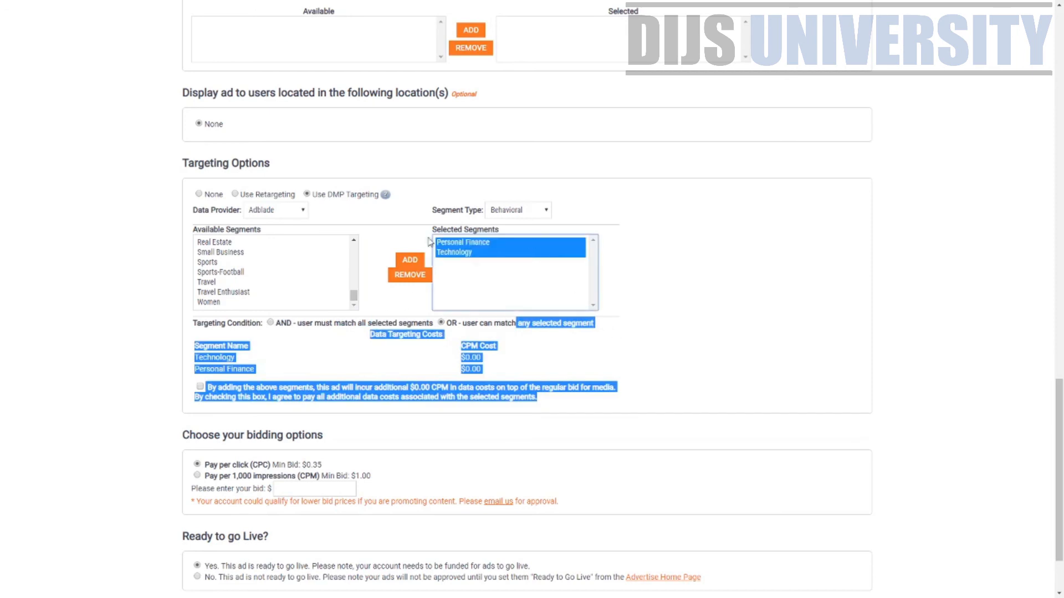
{"action": "left_click", "coordinate": [623, 352]}
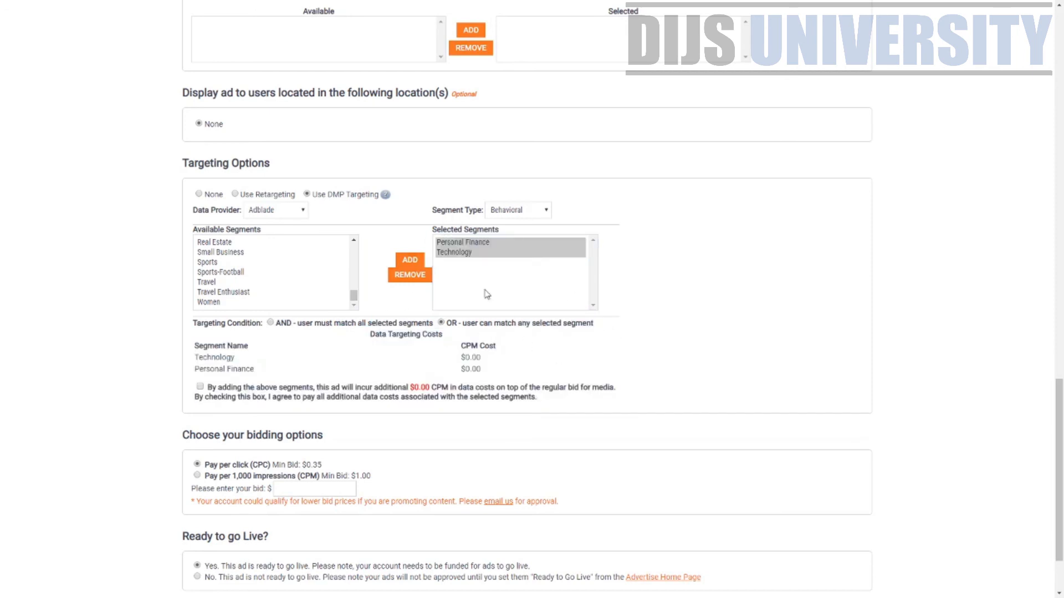
{"action": "left_click", "coordinate": [270, 323]}
{"action": "left_click", "coordinate": [441, 323]}
Accept the additional data targeting costs and enter a 0.35 pay-per-click bid
{"action": "scroll", "coordinate": [300, 380], "scroll_direction": "down", "scroll_amount": 2}
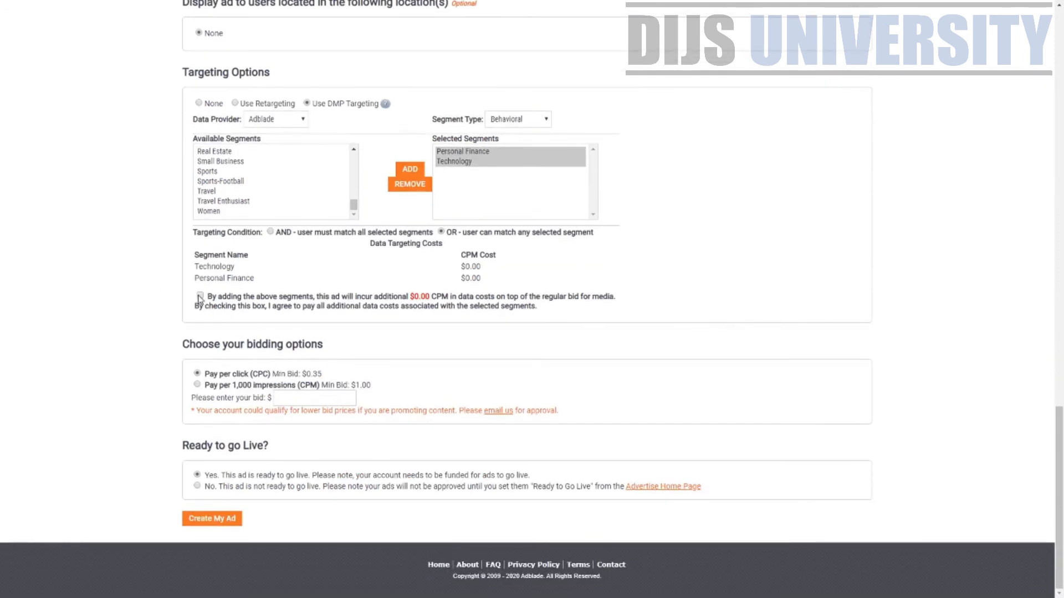
{"action": "left_click", "coordinate": [200, 297]}
{"action": "left_click_drag", "start_coordinate": [191, 345], "coordinate": [332, 348]}
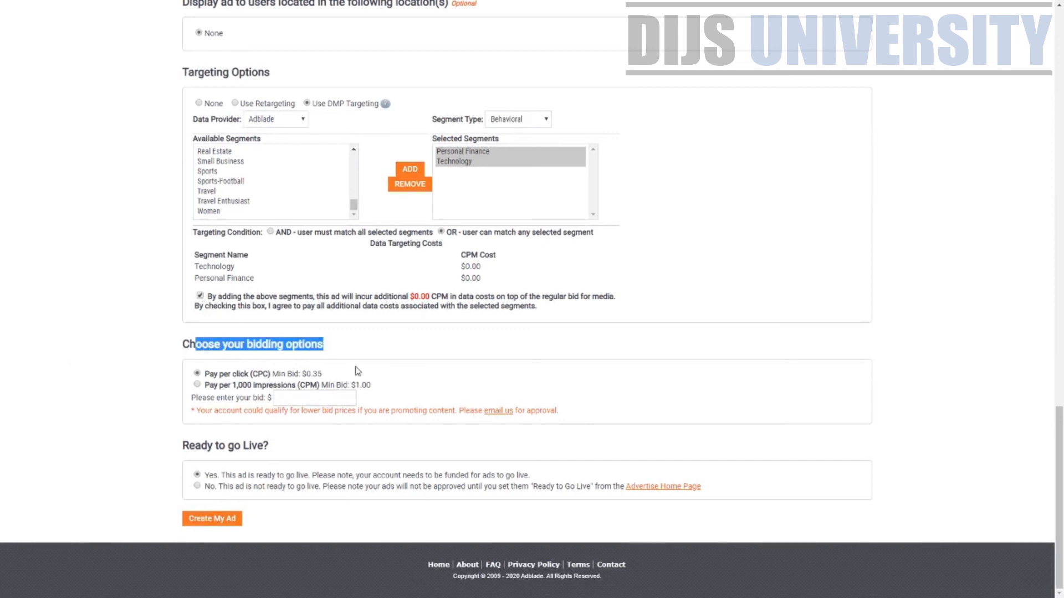
{"action": "left_click_drag", "start_coordinate": [358, 385], "coordinate": [373, 386]}
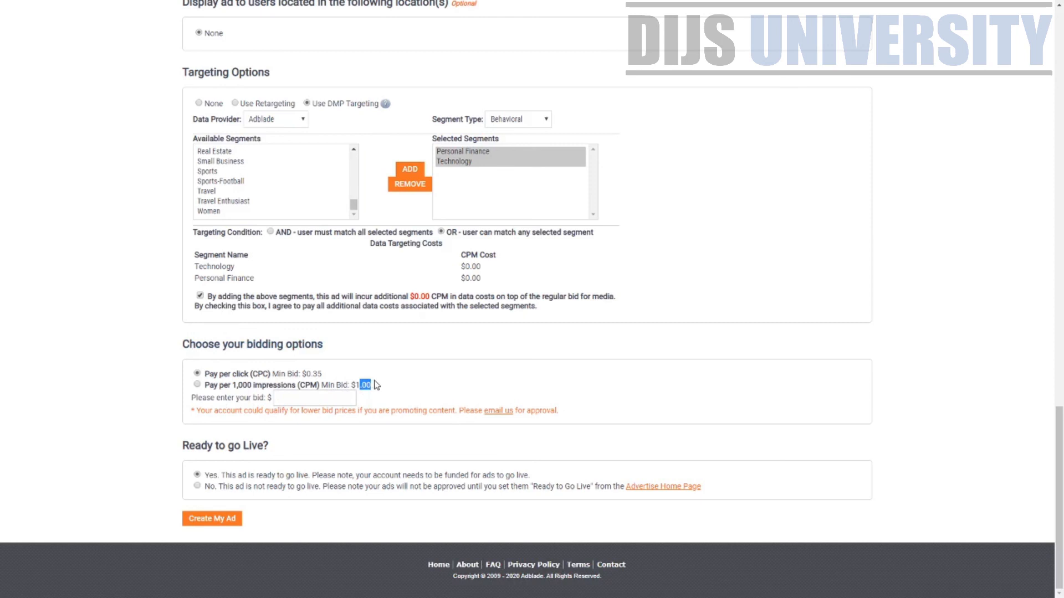
{"action": "left_click_drag", "start_coordinate": [292, 388], "coordinate": [324, 382]}
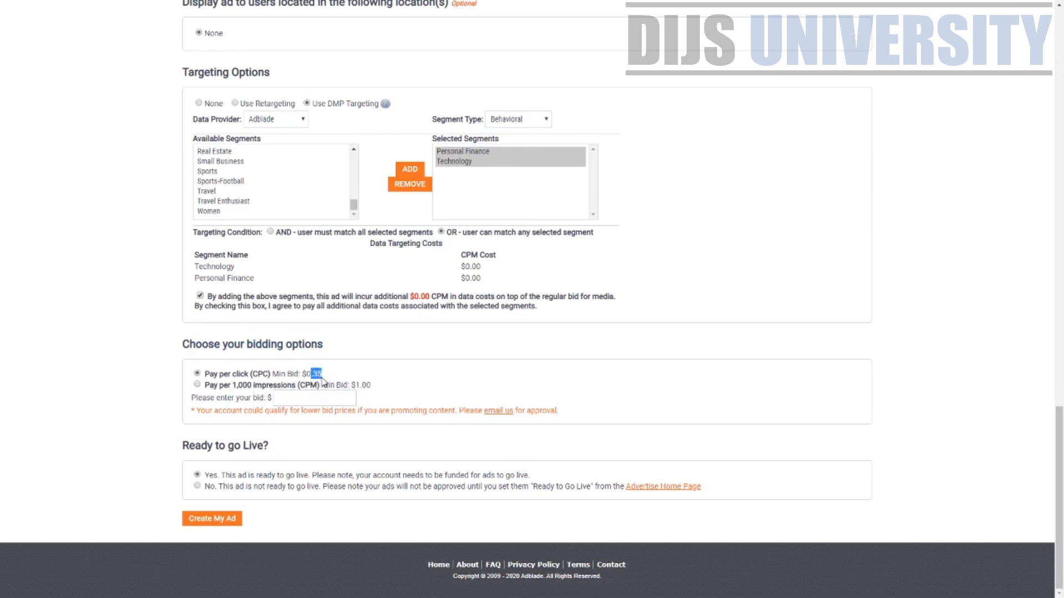
{"action": "left_click", "coordinate": [324, 395]}
{"action": "left_click_drag", "start_coordinate": [304, 377], "coordinate": [330, 378]}
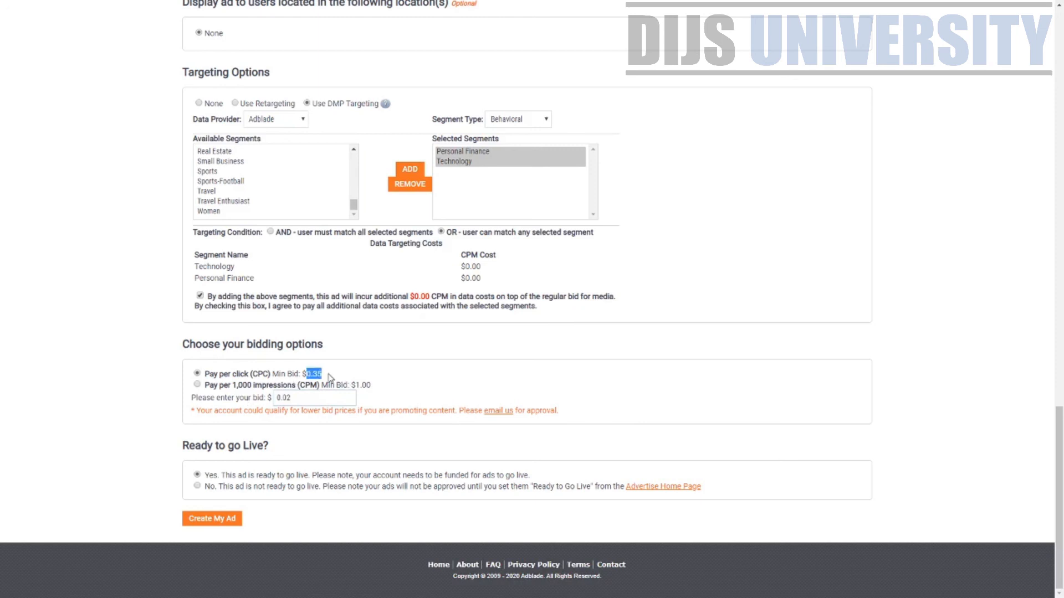
{"action": "left_click", "coordinate": [305, 401]}
Set Ready to go Live to 'No. This ad is not ready to go live'
{"action": "scroll", "coordinate": [530, 518], "scroll_direction": "up", "scroll_amount": 20}
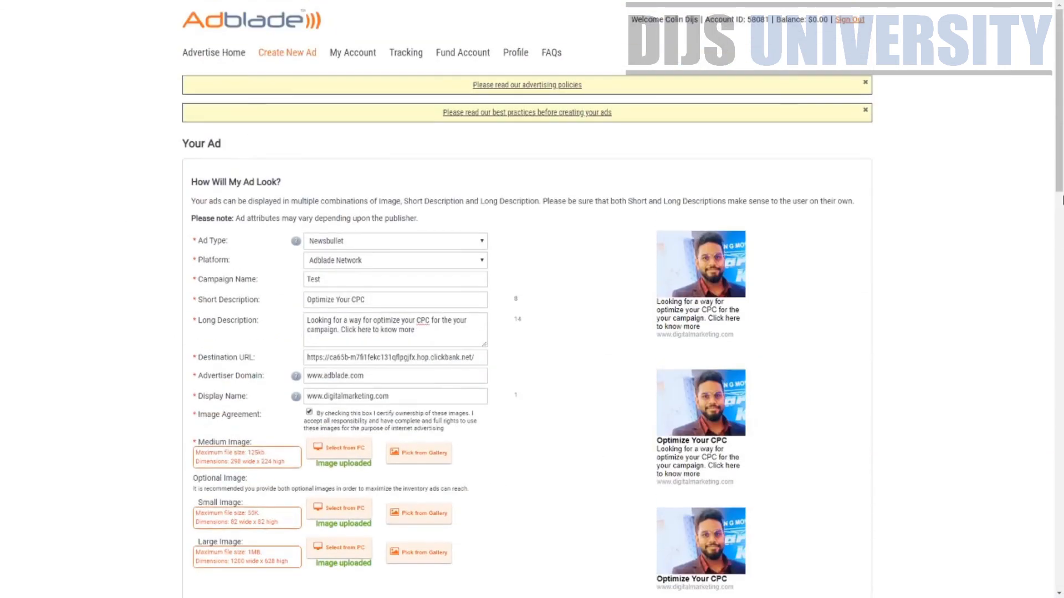
{"action": "left_click_drag", "start_coordinate": [1059, 103], "coordinate": [1051, 494]}
{"action": "scroll", "coordinate": [1051, 494], "scroll_direction": "down", "scroll_amount": 1}
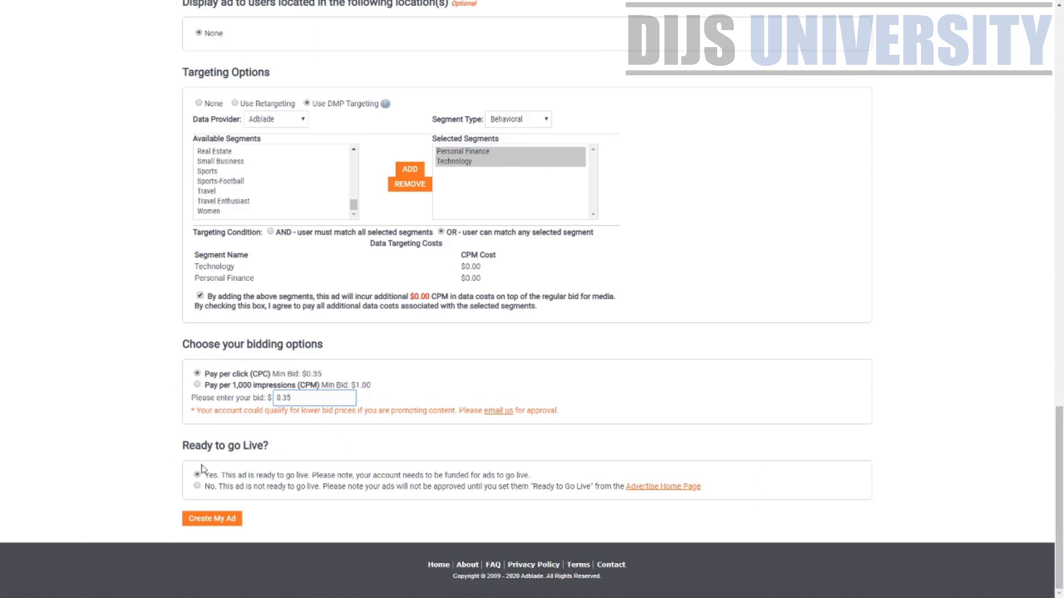
{"action": "left_click", "coordinate": [197, 486]}
{"action": "left_click_drag", "start_coordinate": [236, 476], "coordinate": [135, 494]}
{"action": "left_click", "coordinate": [355, 513]}
{"action": "left_click_drag", "start_coordinate": [369, 486], "coordinate": [387, 475]}
{"action": "left_click", "coordinate": [413, 518]}
{"action": "left_click_drag", "start_coordinate": [219, 487], "coordinate": [574, 492]}
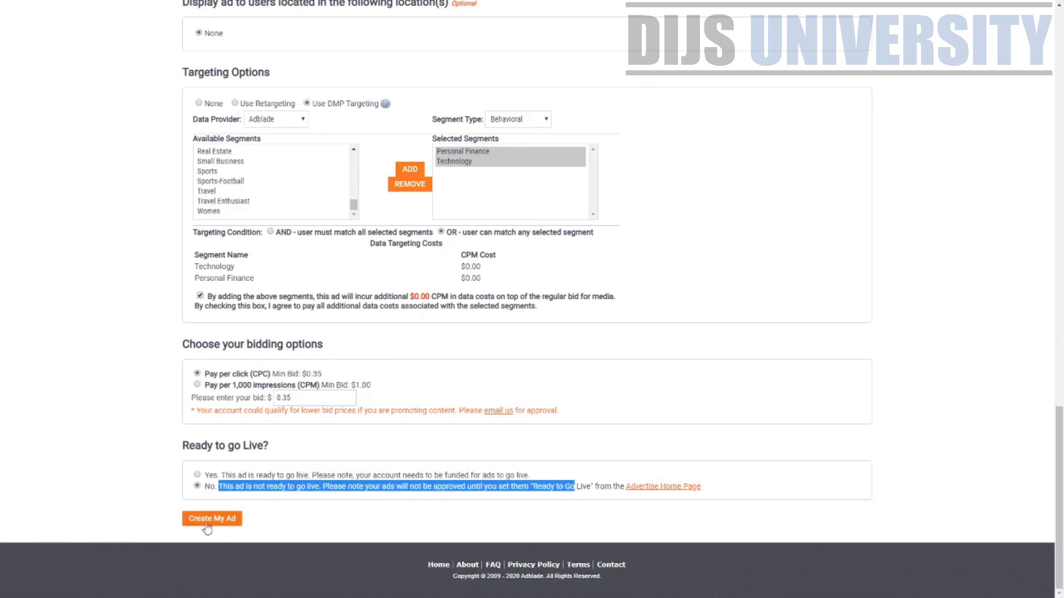
Submit with Create My Ad, review the small and large image-size errors, then move to Canva
{"action": "left_click", "coordinate": [235, 521]}
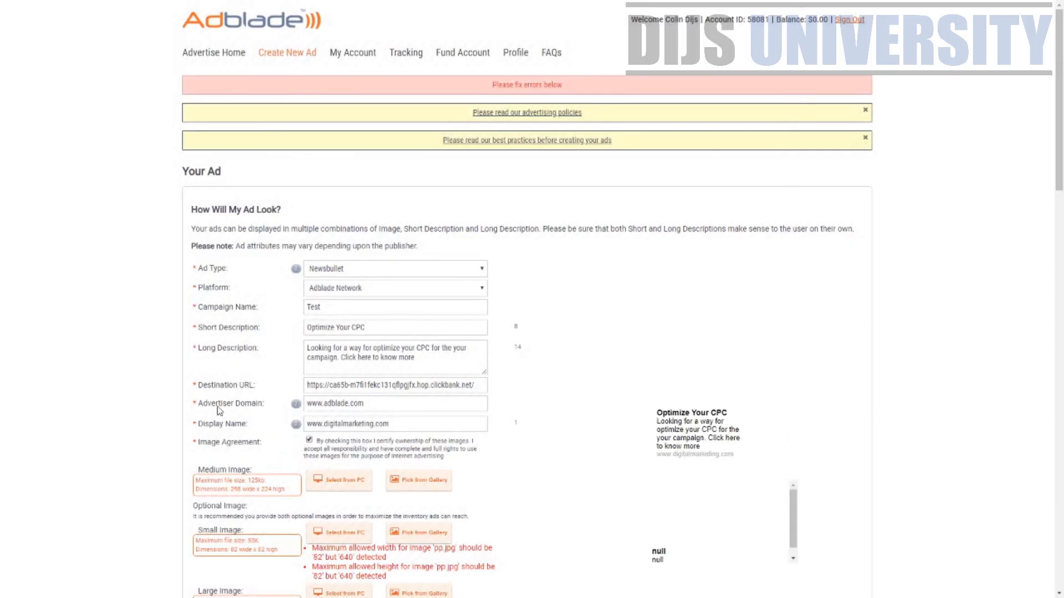
{"action": "scroll", "coordinate": [502, 311], "scroll_direction": "down", "scroll_amount": 6}
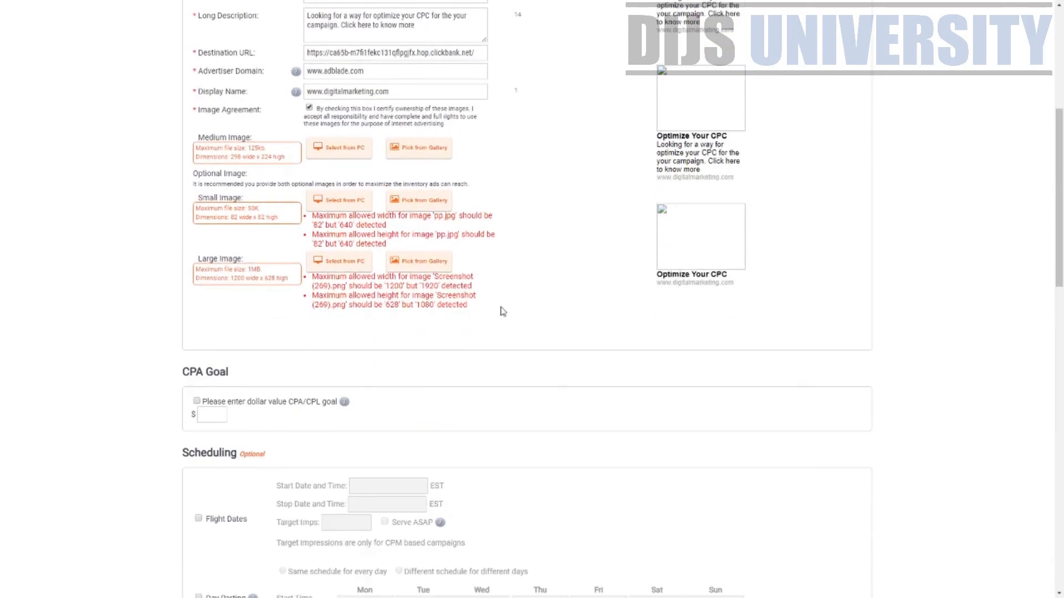
{"action": "left_click_drag", "start_coordinate": [331, 284], "coordinate": [449, 286]}
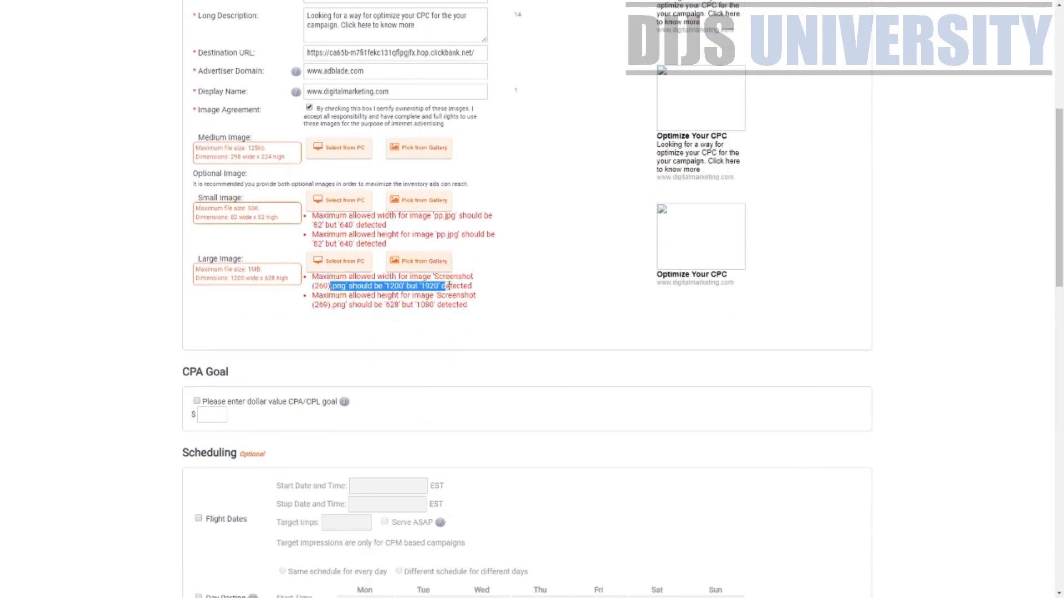
{"action": "scroll", "coordinate": [443, 299], "scroll_direction": "down", "scroll_amount": 10}
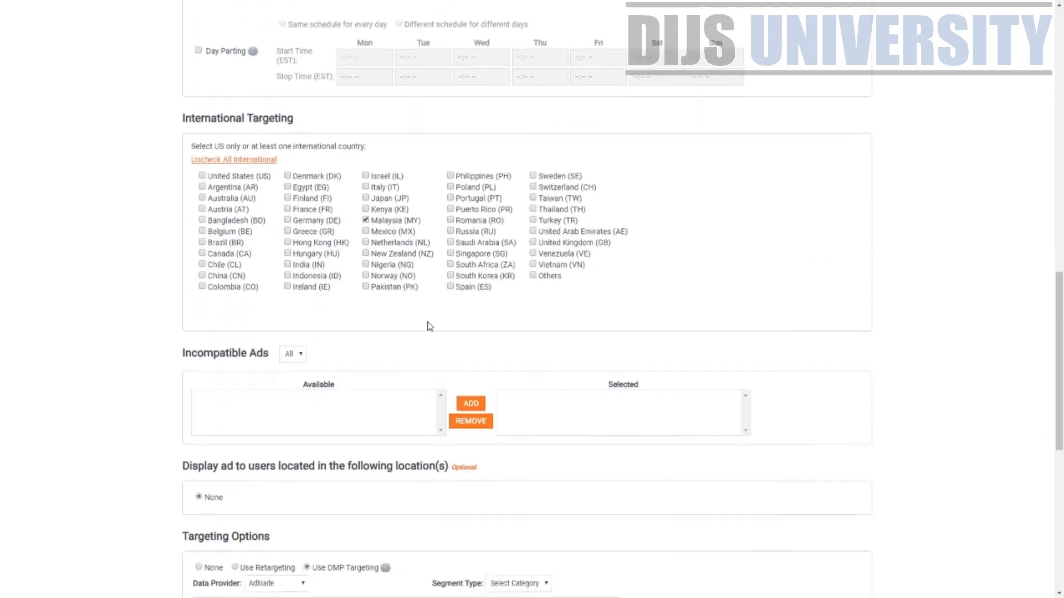
{"action": "scroll", "coordinate": [430, 327], "scroll_direction": "up", "scroll_amount": 3}
{"action": "scroll", "coordinate": [429, 327], "scroll_direction": "up", "scroll_amount": 9}
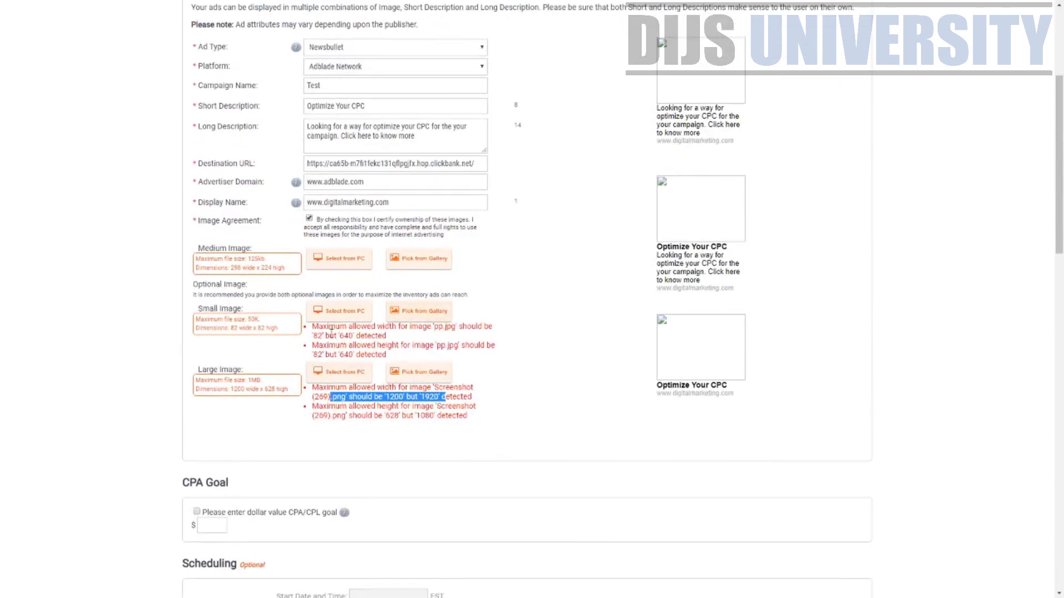
{"action": "left_click_drag", "start_coordinate": [331, 335], "coordinate": [439, 336]}
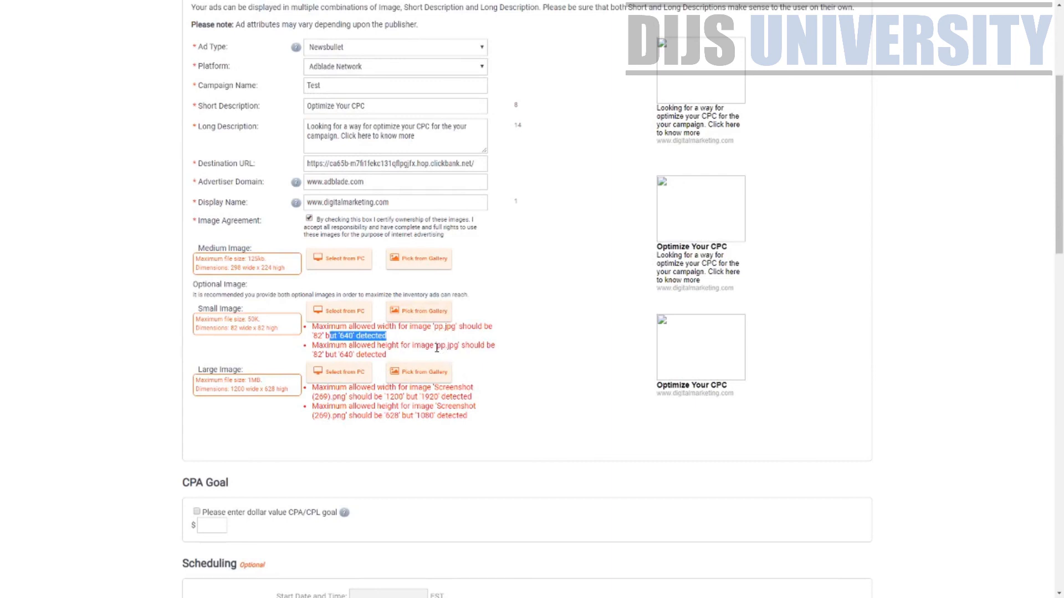
{"action": "left_click", "coordinate": [437, 347]}
{"action": "scroll", "coordinate": [399, 363], "scroll_direction": "down", "scroll_amount": 1}
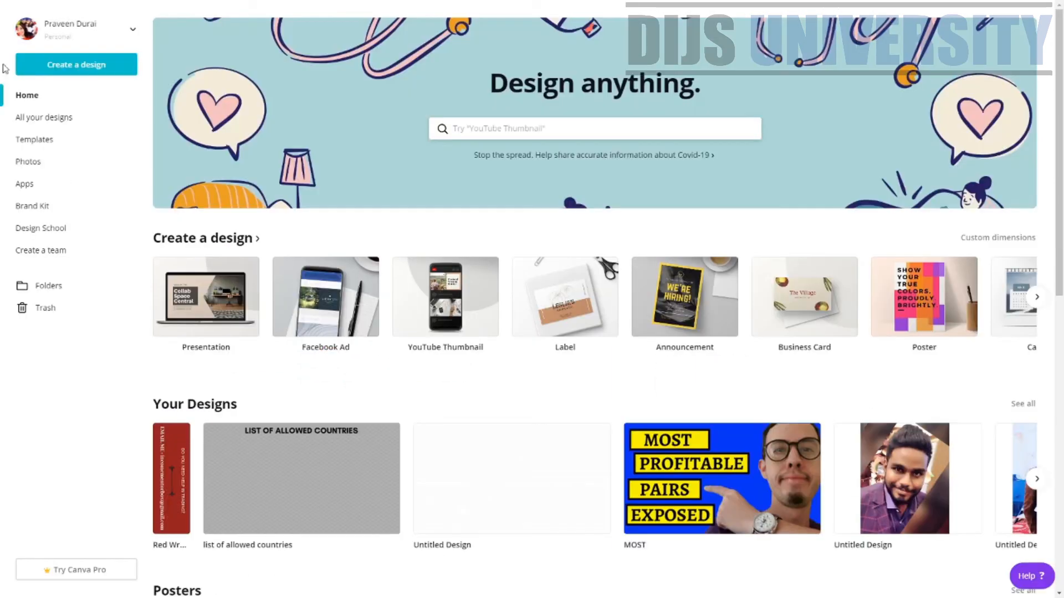
Open and close Canva's custom-dimensions design panel, then return to Adblade's 0.35 CPC bid
{"action": "left_click", "coordinate": [72, 67]}
{"action": "left_click", "coordinate": [68, 129]}
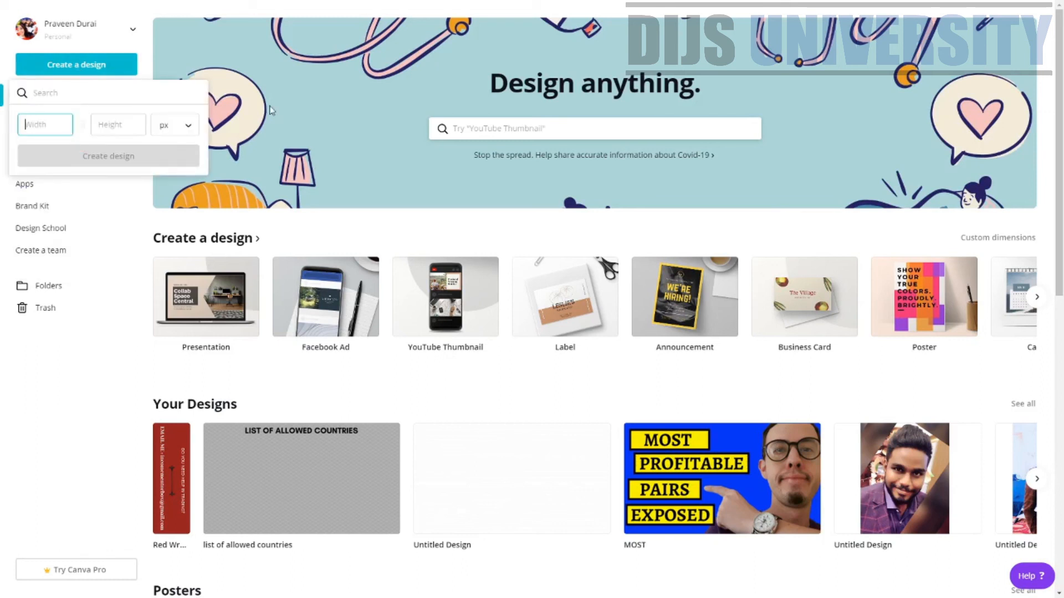
{"action": "left_click", "coordinate": [567, 185]}
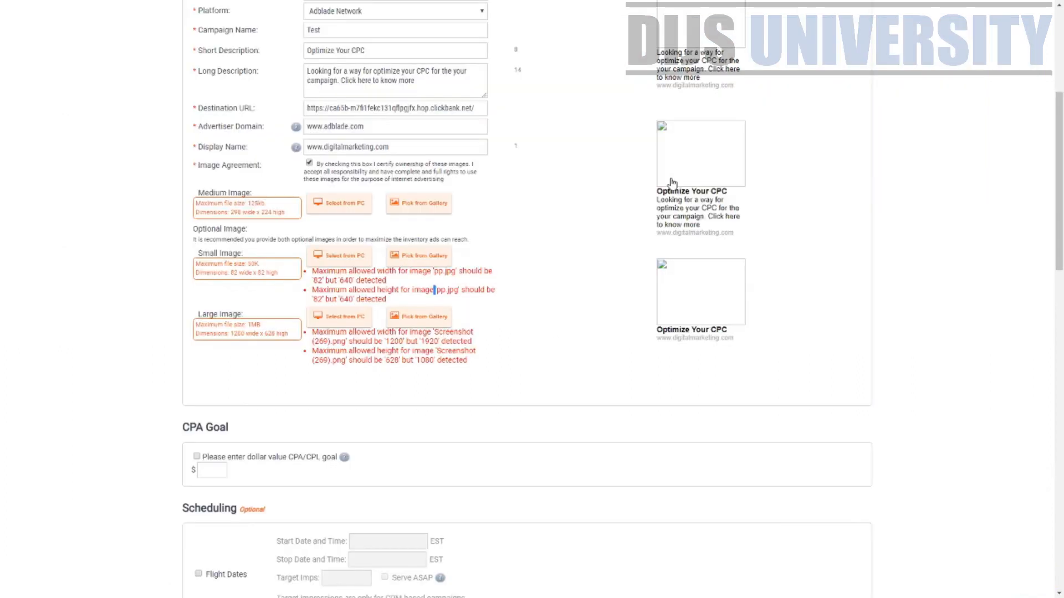
{"action": "scroll", "coordinate": [610, 264], "scroll_direction": "down", "scroll_amount": 15}
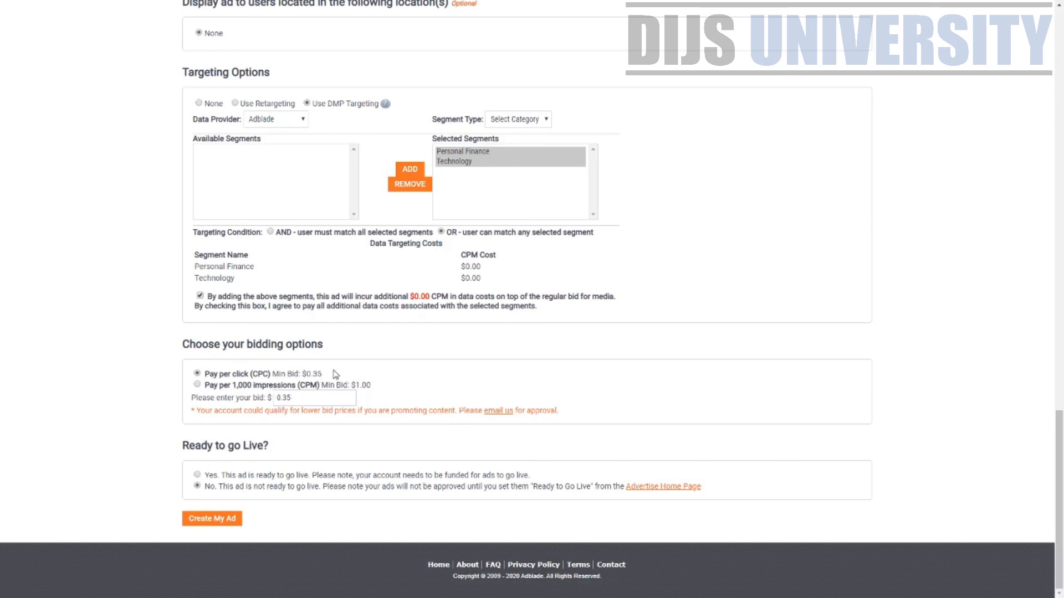
{"action": "left_click_drag", "start_coordinate": [336, 375], "coordinate": [311, 374]}
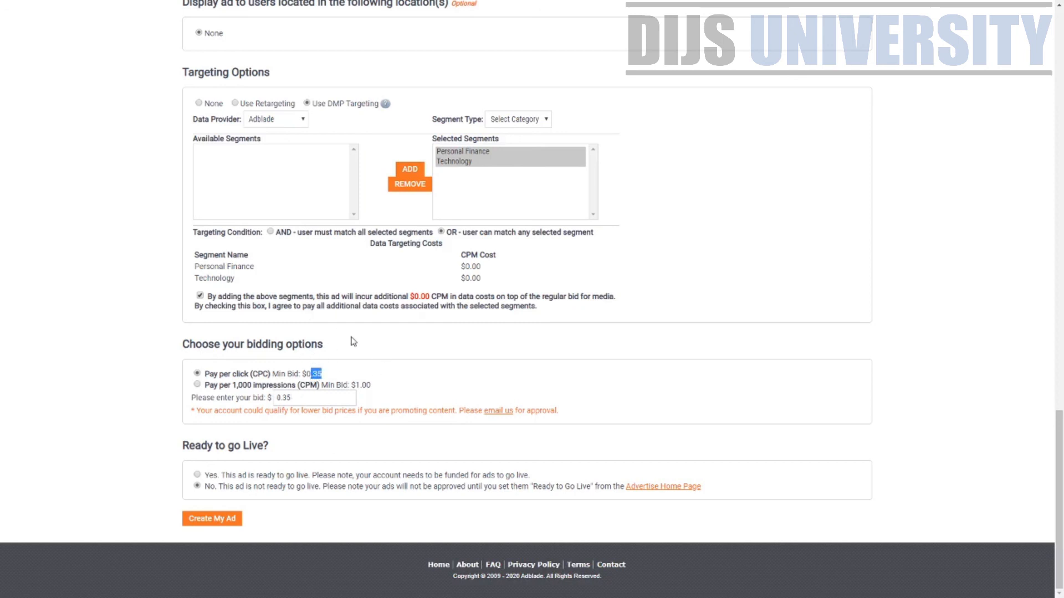